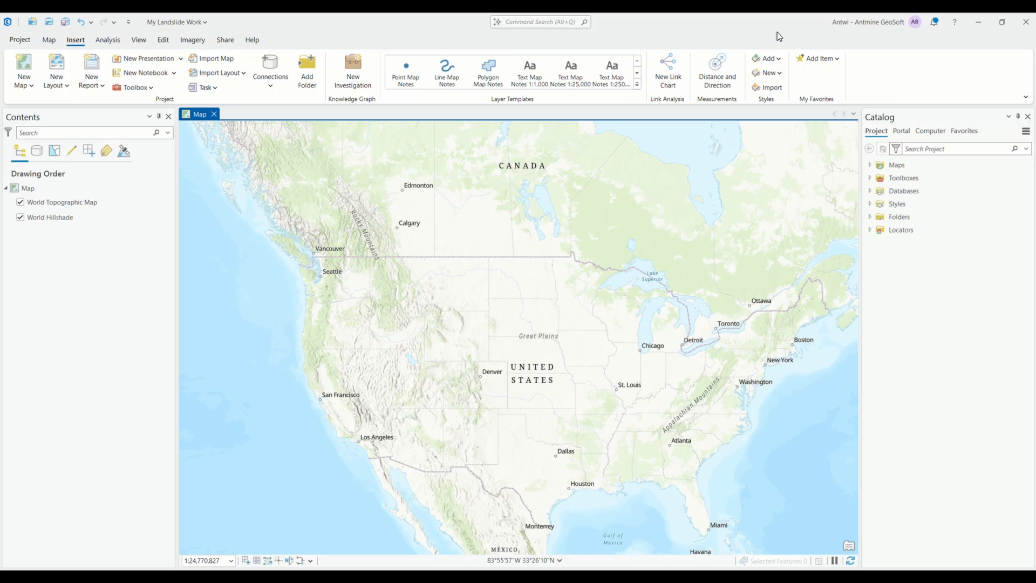
click(19, 39)
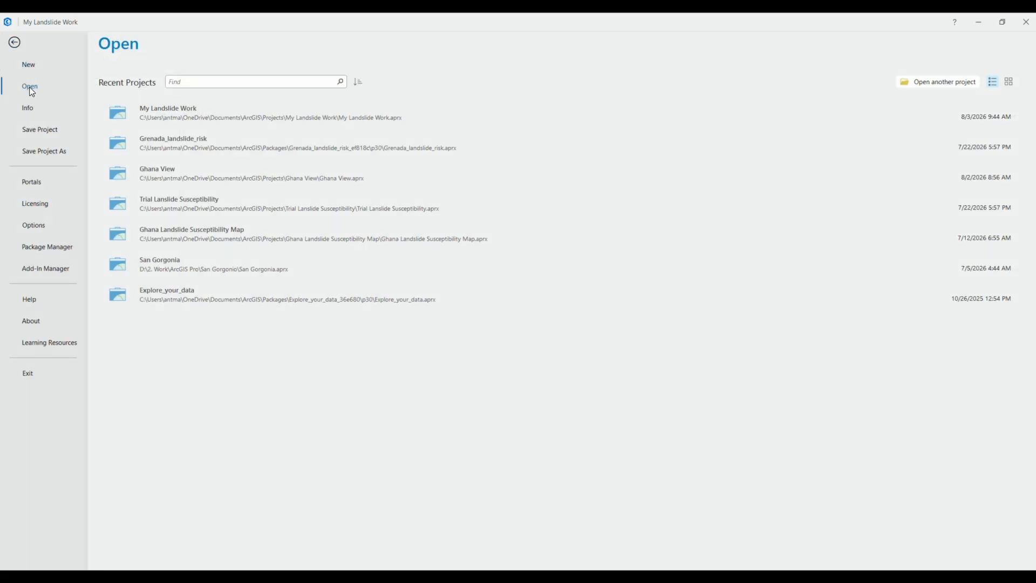
click(46, 66)
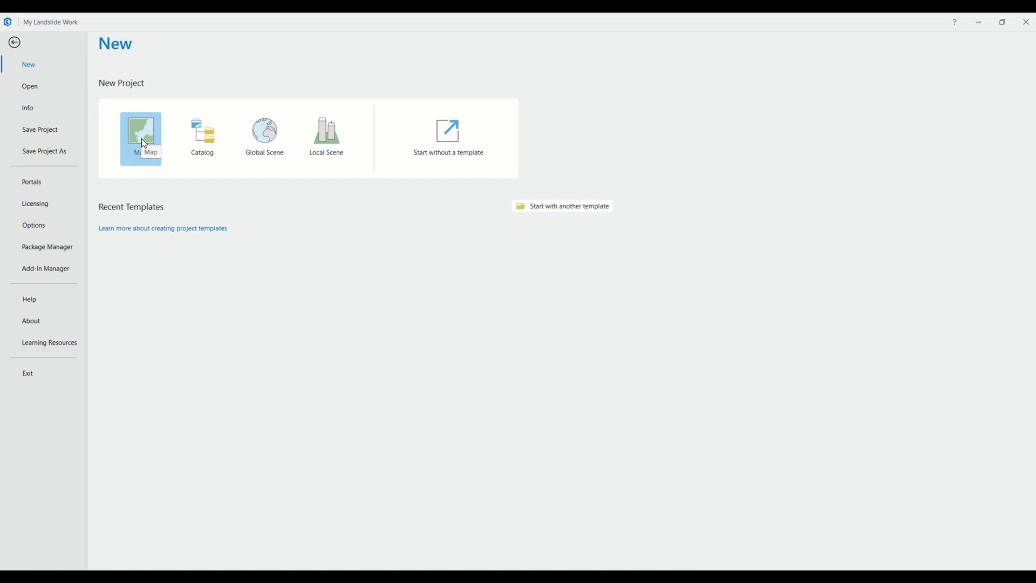
click(142, 139)
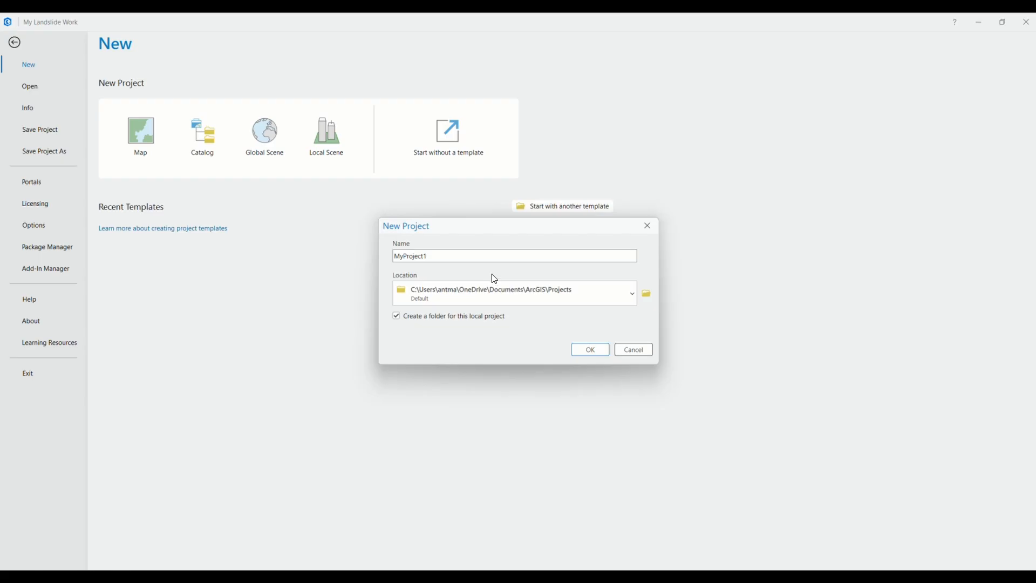
drag(447, 254, 408, 256)
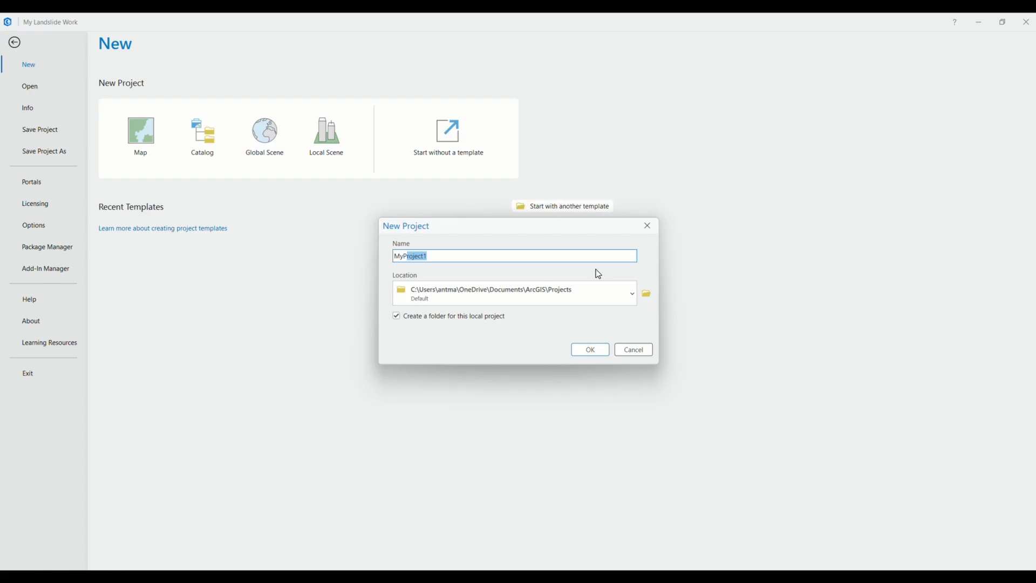
click(648, 227)
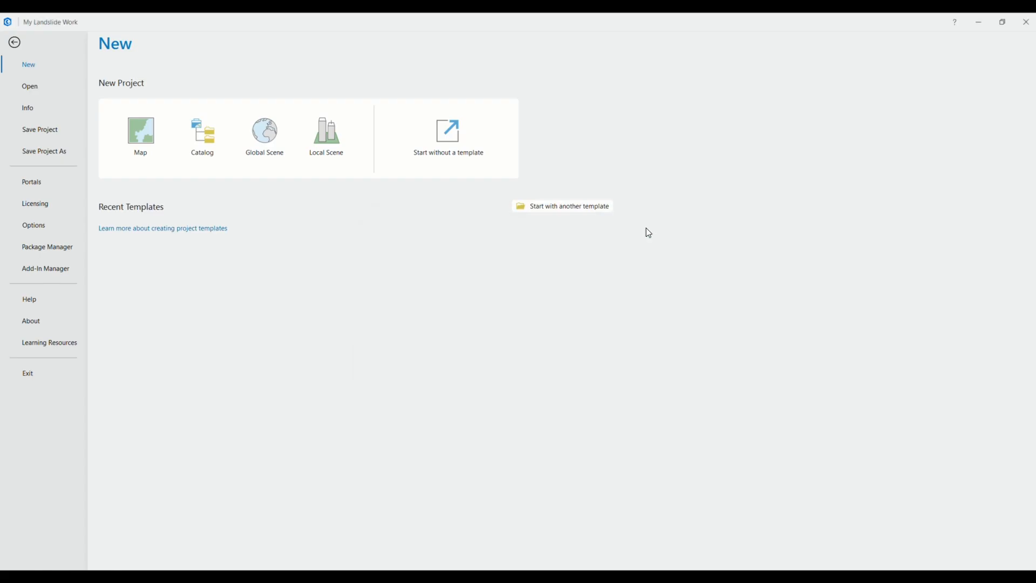
click(16, 46)
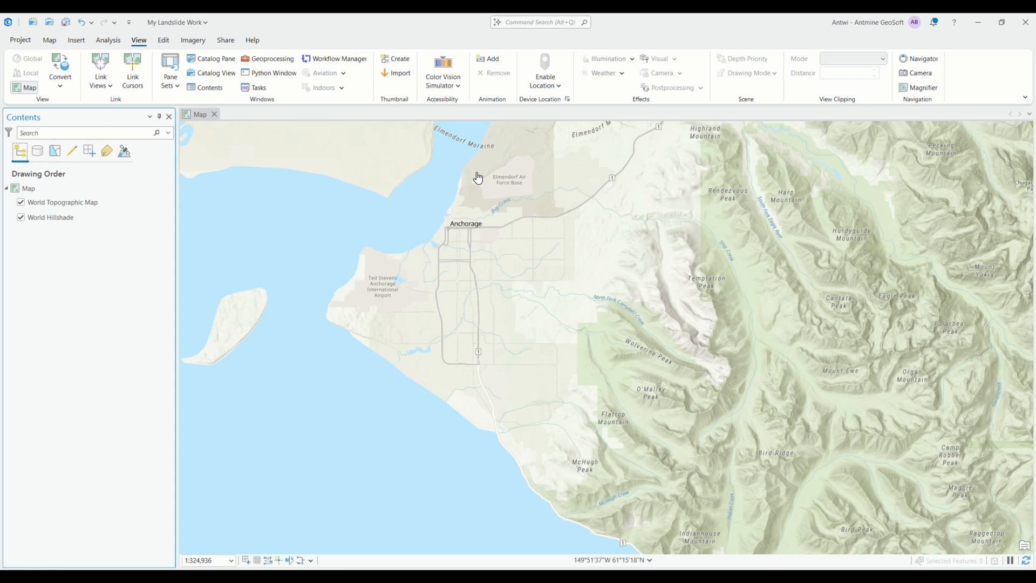
Navigate the map from Anchorage, Alaska to the island of Grenada in the Caribbean and examine the whole island.
scroll(600, 364, down, 5)
drag(710, 430, 556, 268)
scroll(561, 262, down, 3)
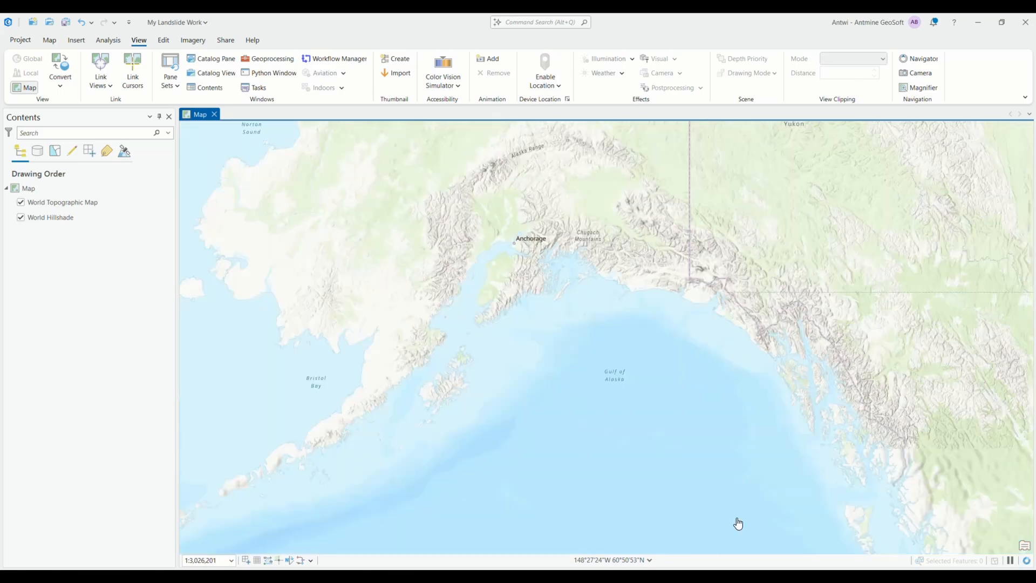
drag(720, 504, 573, 347)
drag(764, 403, 451, 349)
drag(912, 501, 532, 298)
scroll(532, 299, down, 4)
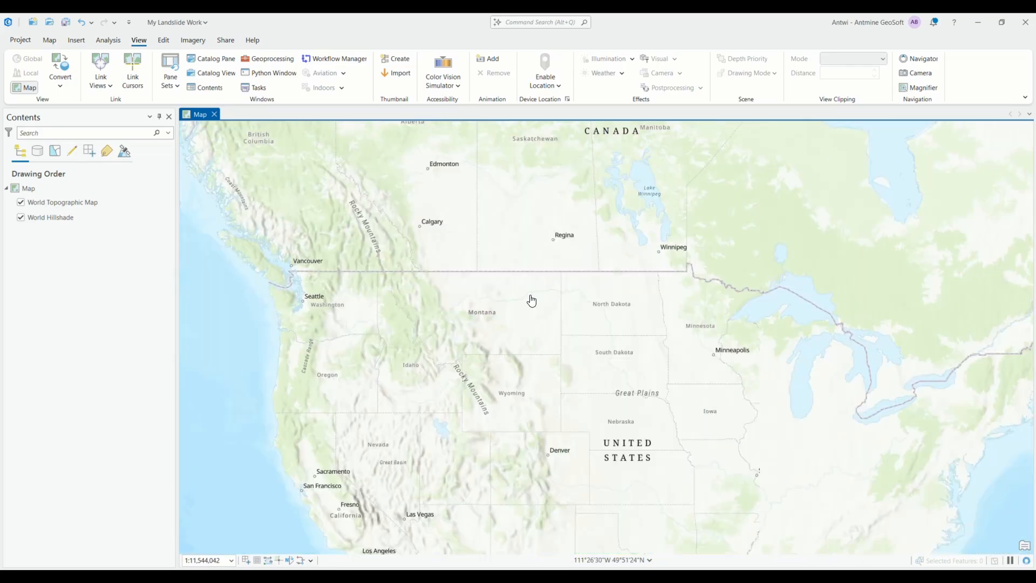
drag(643, 425, 591, 369)
scroll(603, 361, up, 3)
drag(646, 421, 560, 287)
scroll(604, 379, up, 2)
drag(639, 407, 520, 358)
drag(759, 461, 685, 428)
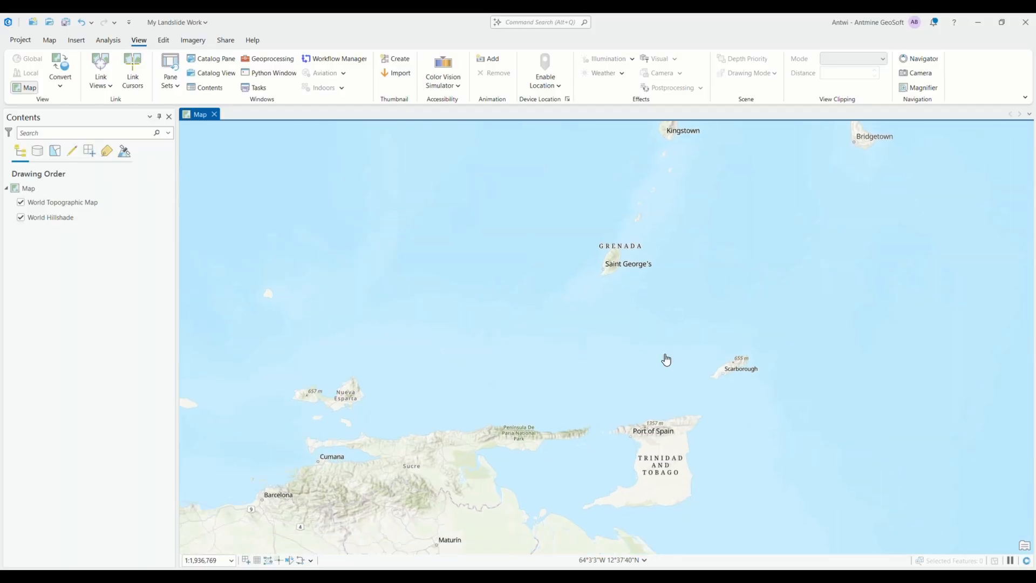
scroll(636, 297, up, 1)
scroll(635, 296, up, 2)
drag(637, 297, 679, 458)
drag(617, 334, 650, 406)
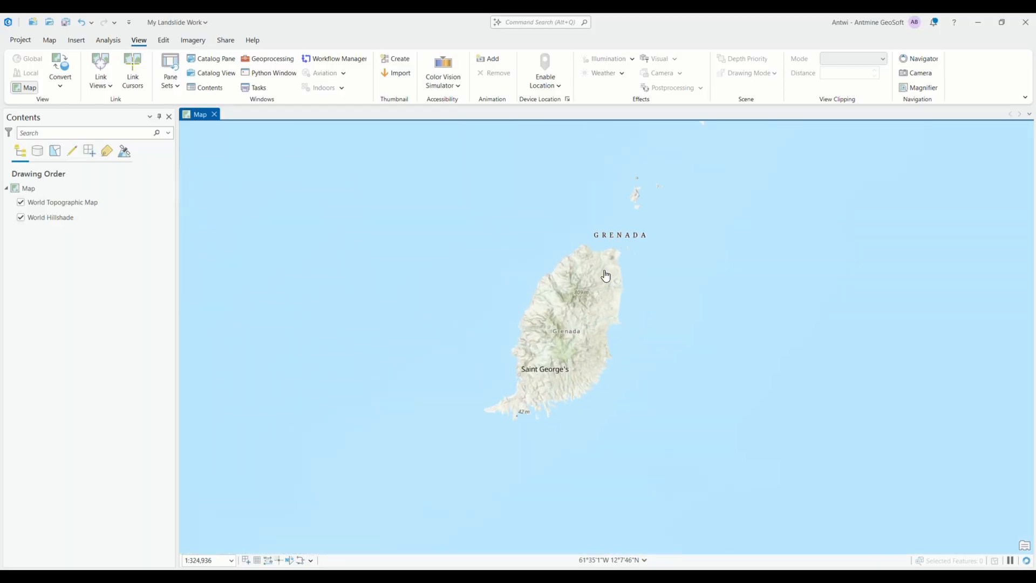
scroll(581, 343, up, 2)
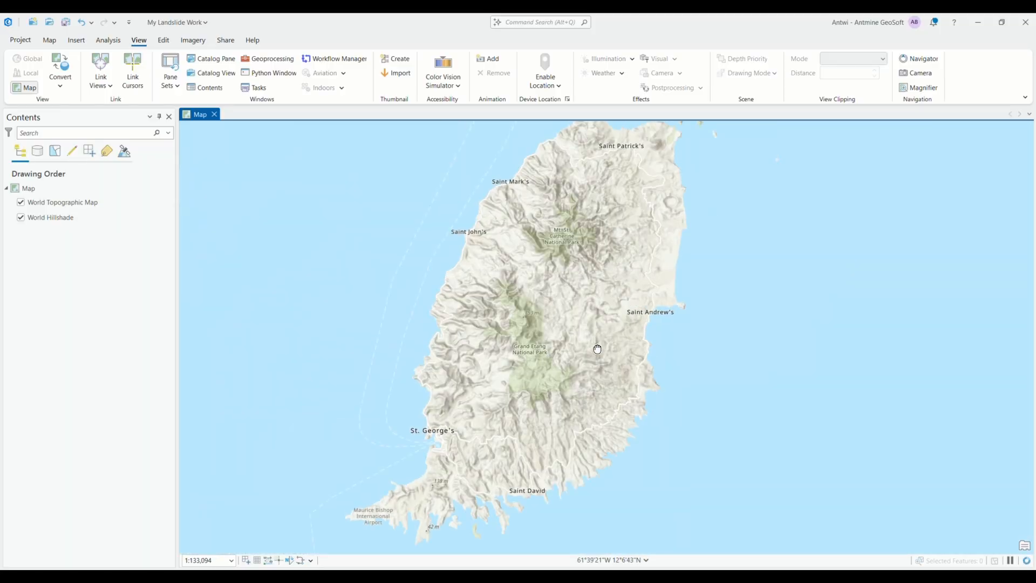
scroll(597, 355, down, 1)
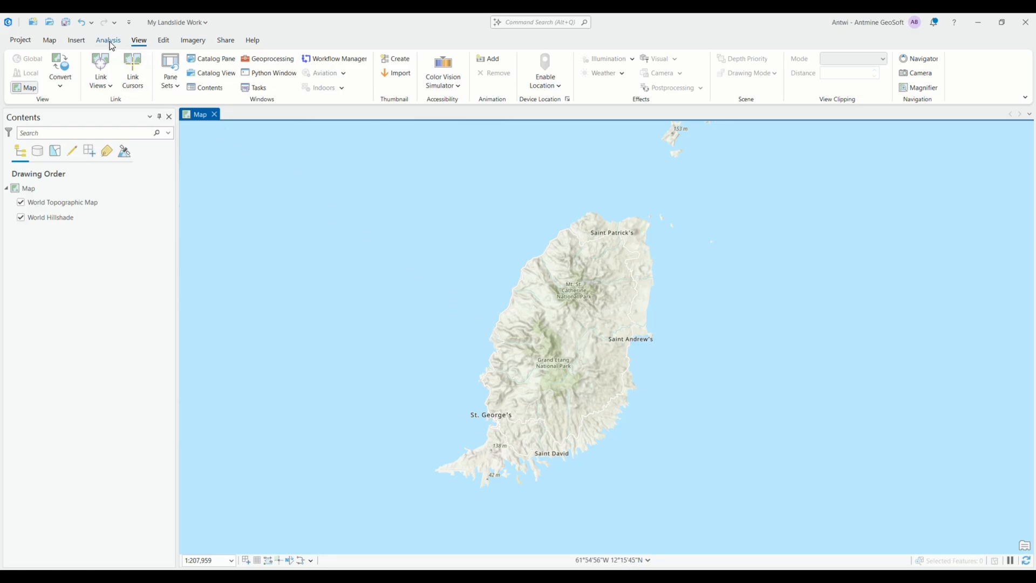
Show the project catalog and search ArcGIS Online for "grenada satellite imagery".
click(212, 60)
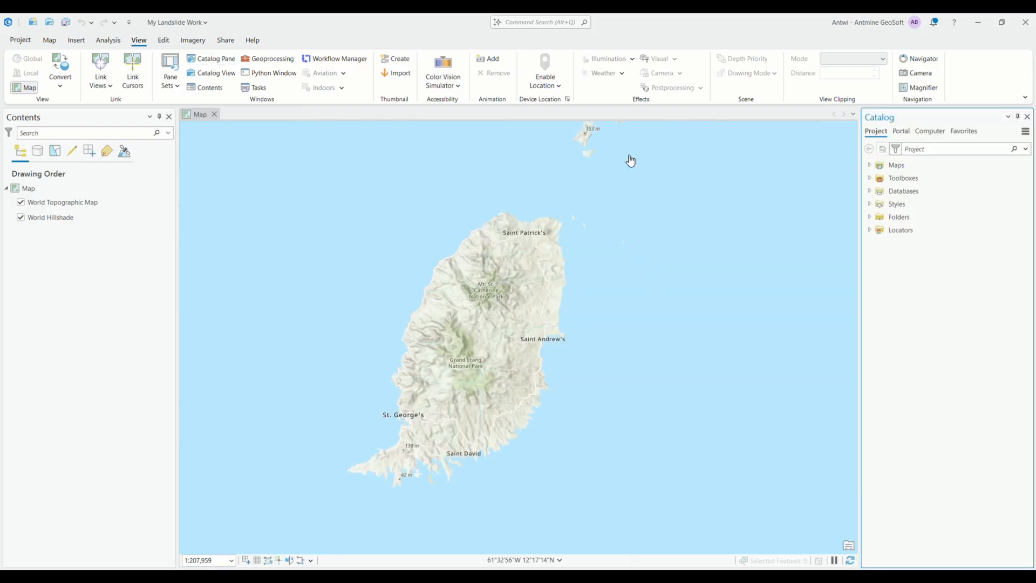
click(904, 131)
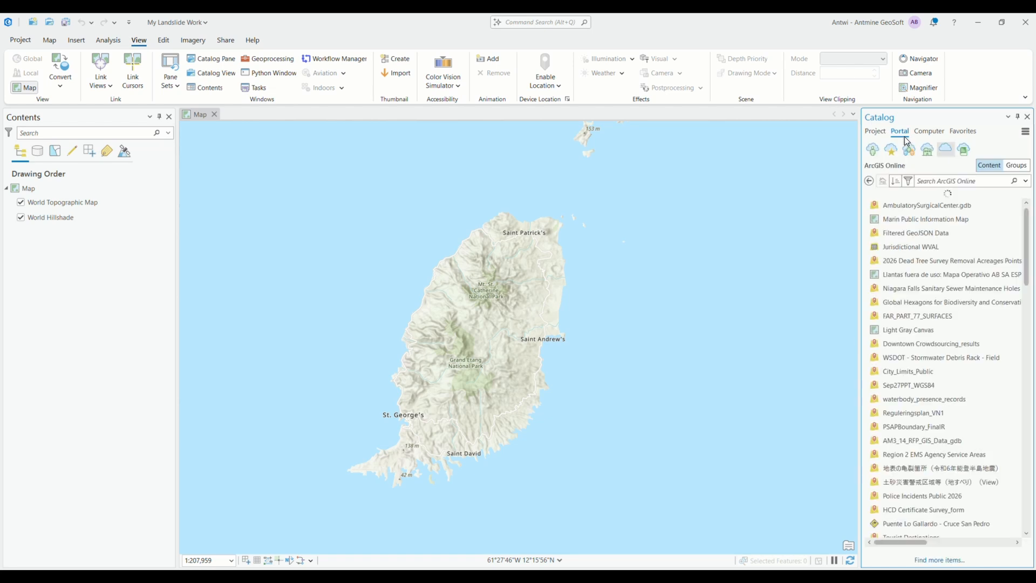
click(948, 150)
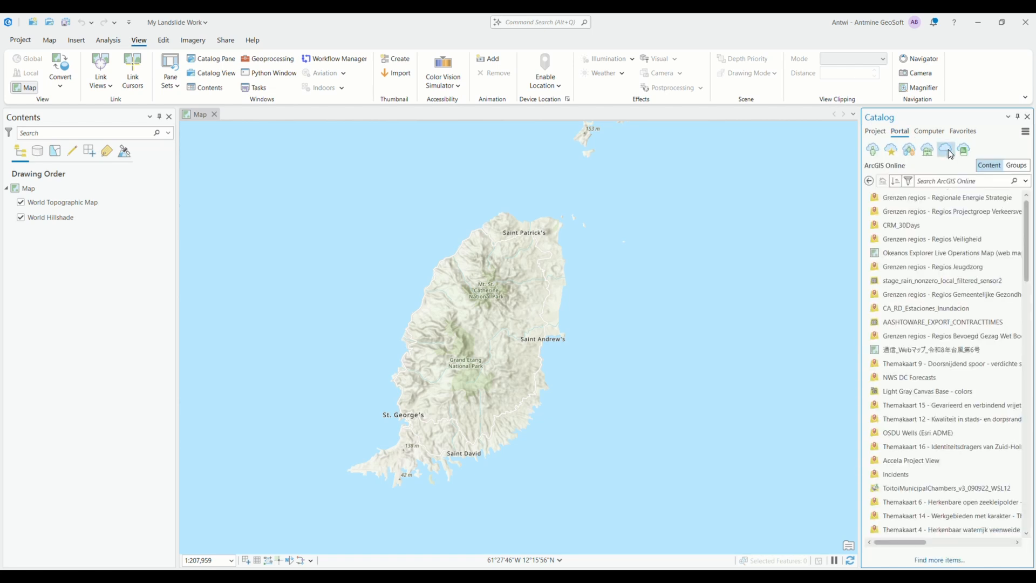
click(946, 181)
text(grenada satellite imagery)
key(Return)
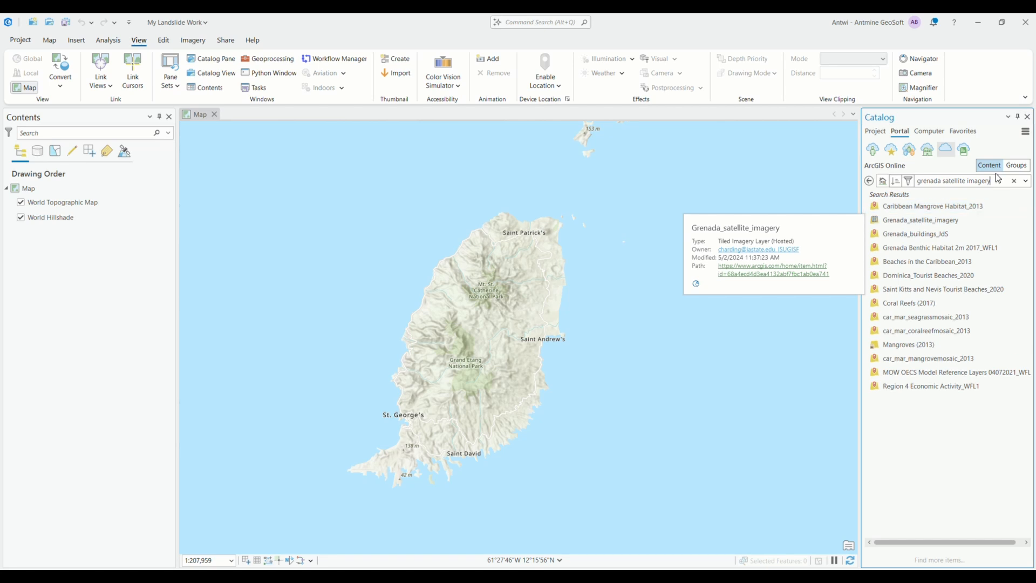
Search ArcGIS Online for "grenada elevation" and look through the listed items.
drag(995, 185, 912, 180)
key(BackSpace)
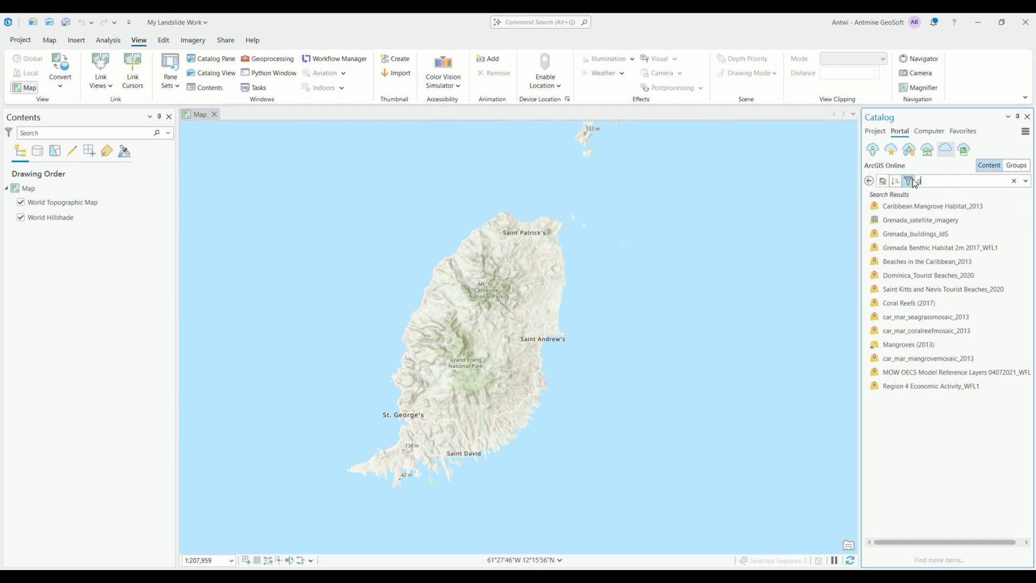
text(grenada elevation)
key(Return)
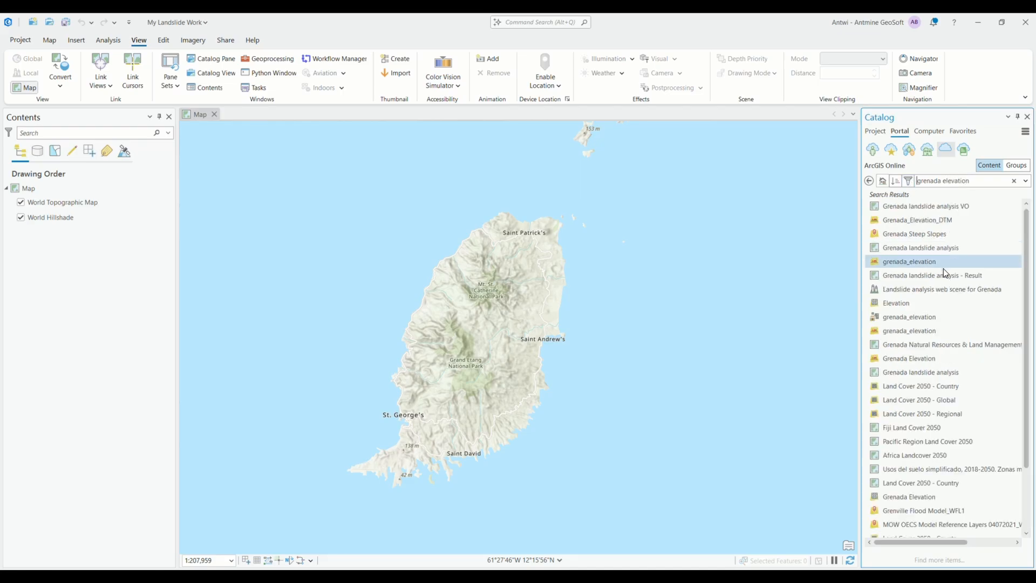
scroll(938, 344, down, 2)
scroll(939, 351, down, 3)
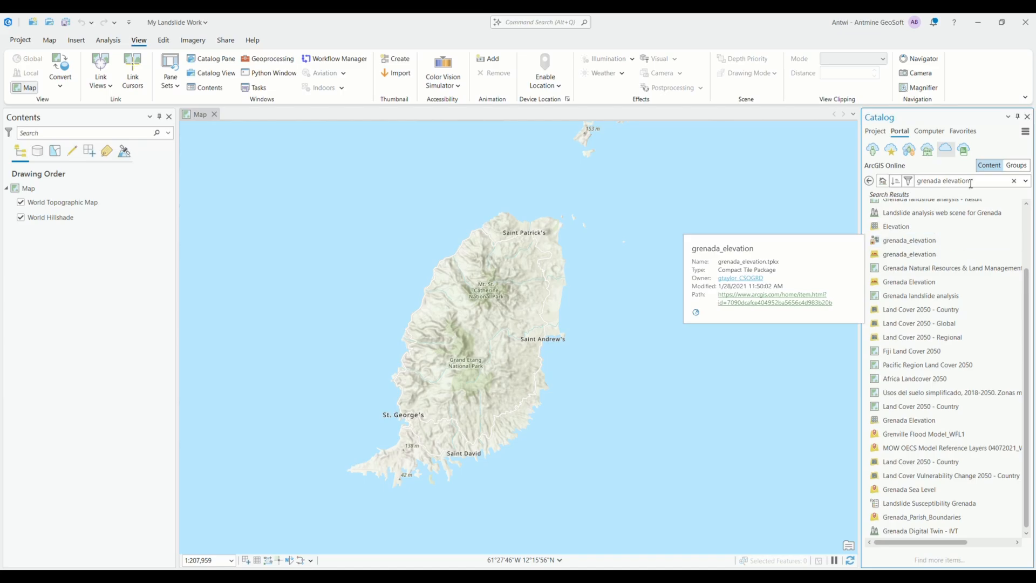
Search ArcGIS Online for "grenada distance to rivers".
click(910, 181)
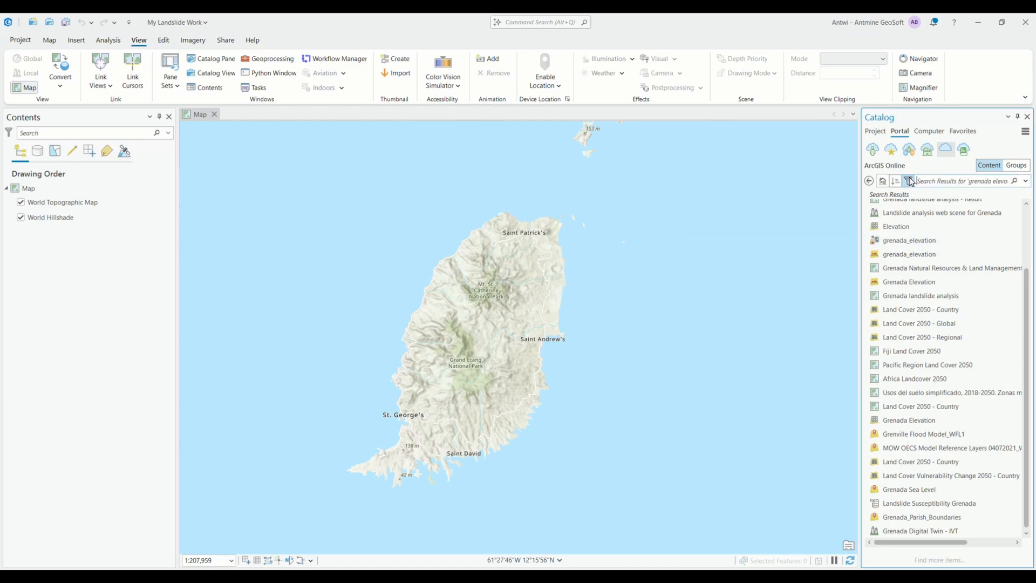
text(dist)
key(BackSpace)
key(BackSpace)
key(BackSpace)
key(BackSpace)
key(BackSpace)
text(grenada distance to rivers)
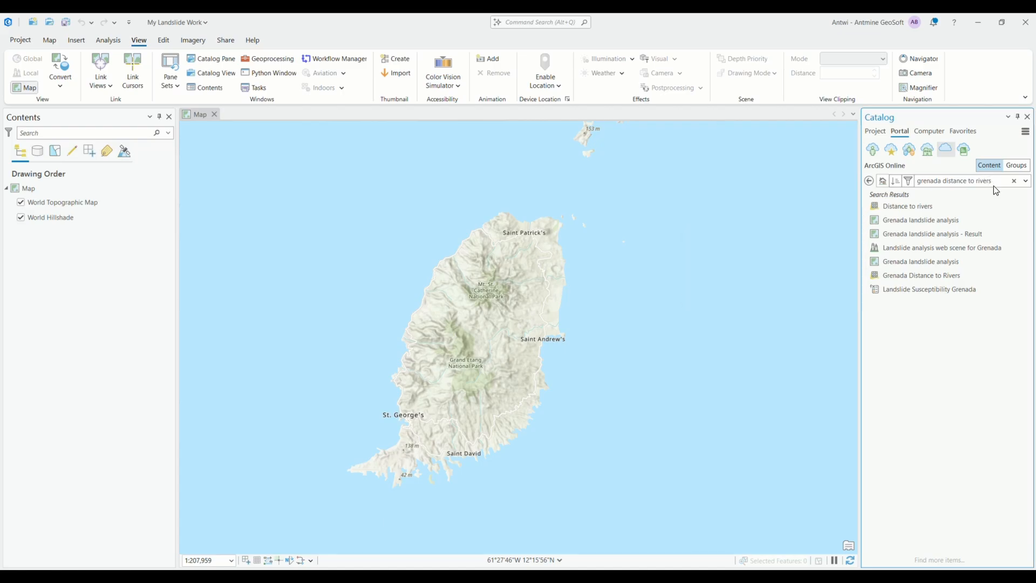
Search ArcGIS Online for "grenada landuse" and inspect the details and available actions of the Grenada_Sentinel2_Landuse_LT layer.
key(ctrl+a)
key(BackSpace)
text(grenada landuse)
key(Return)
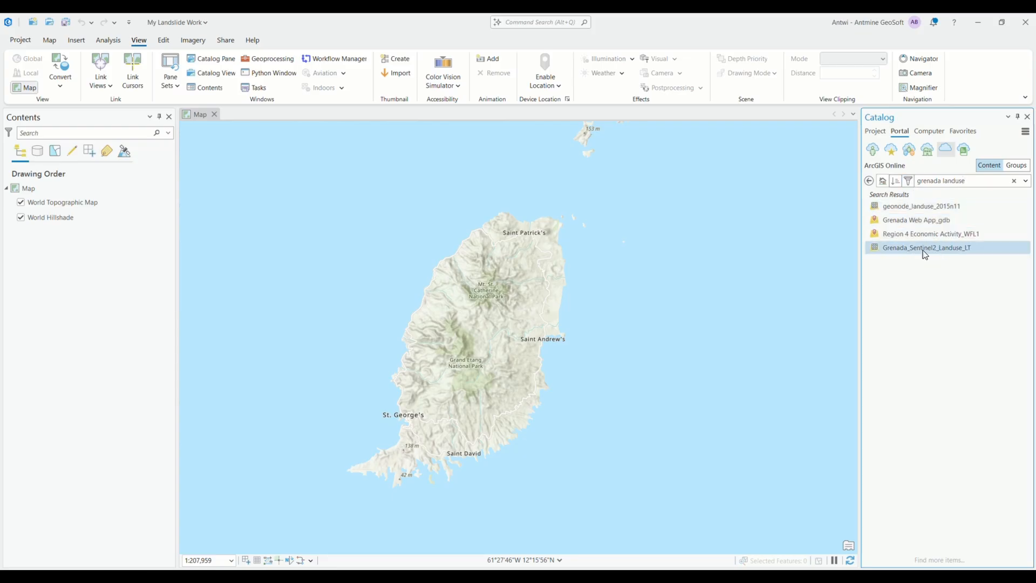
mouse_move(930, 253)
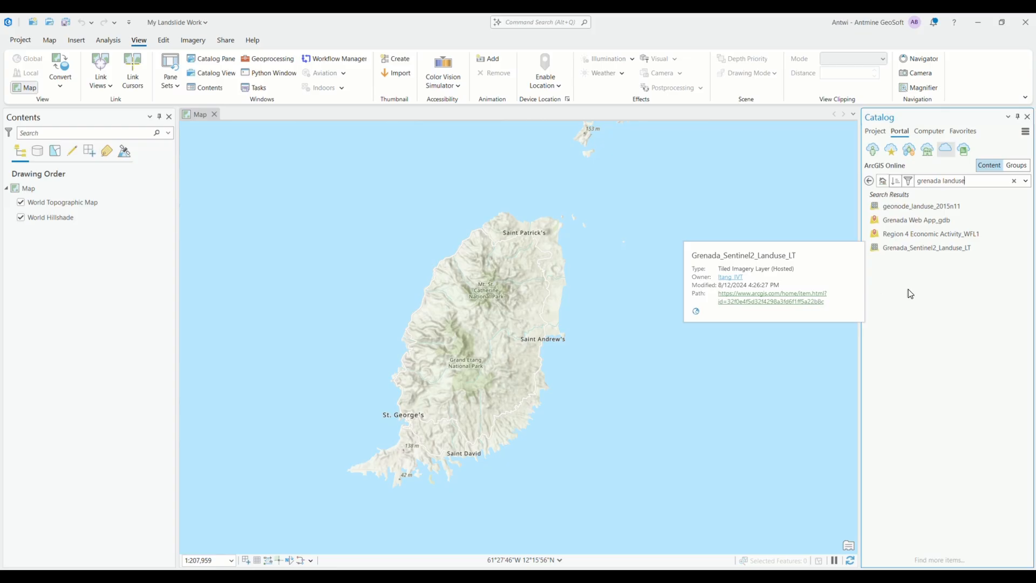
click(924, 251)
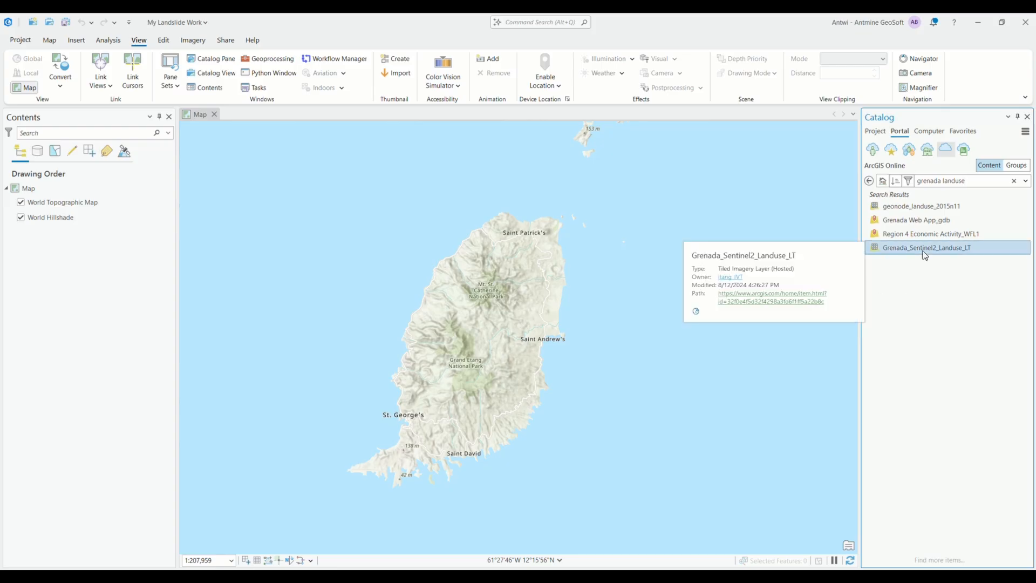
right_click(924, 252)
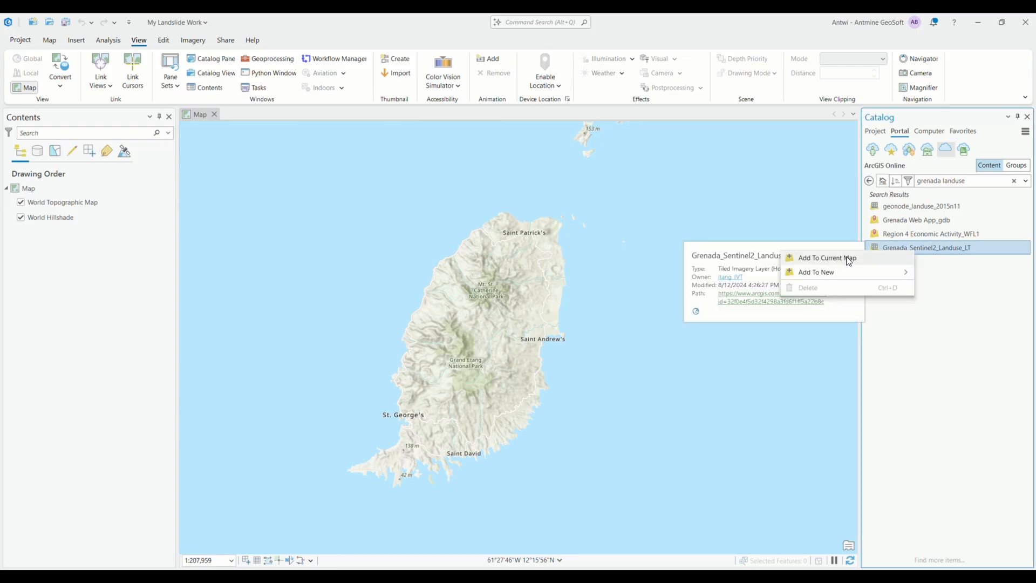
click(976, 294)
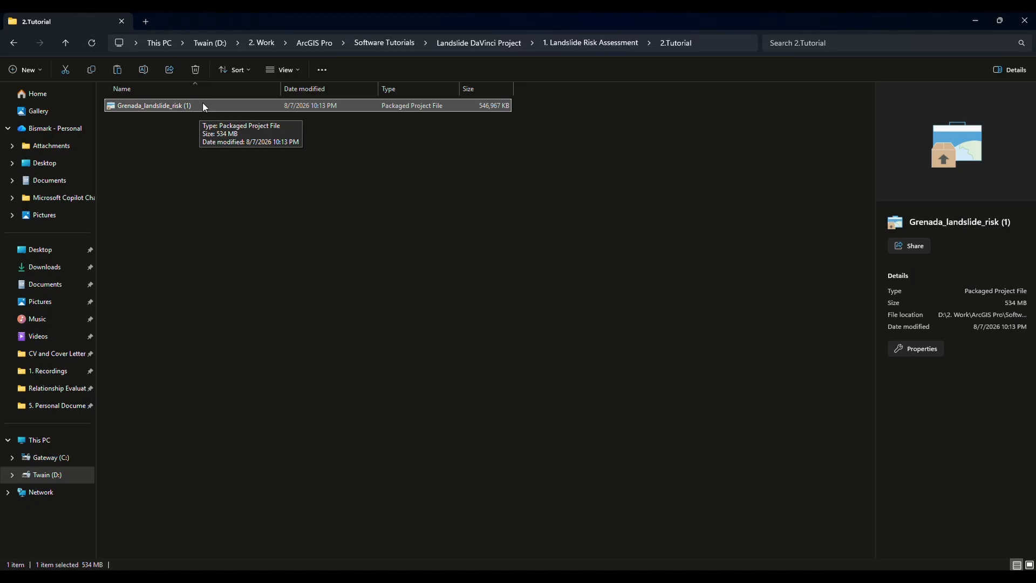
Open the packaged project Grenada_landslide_risk (1) from the 2.Tutorial folder in ArcGIS Pro.
double_click(173, 106)
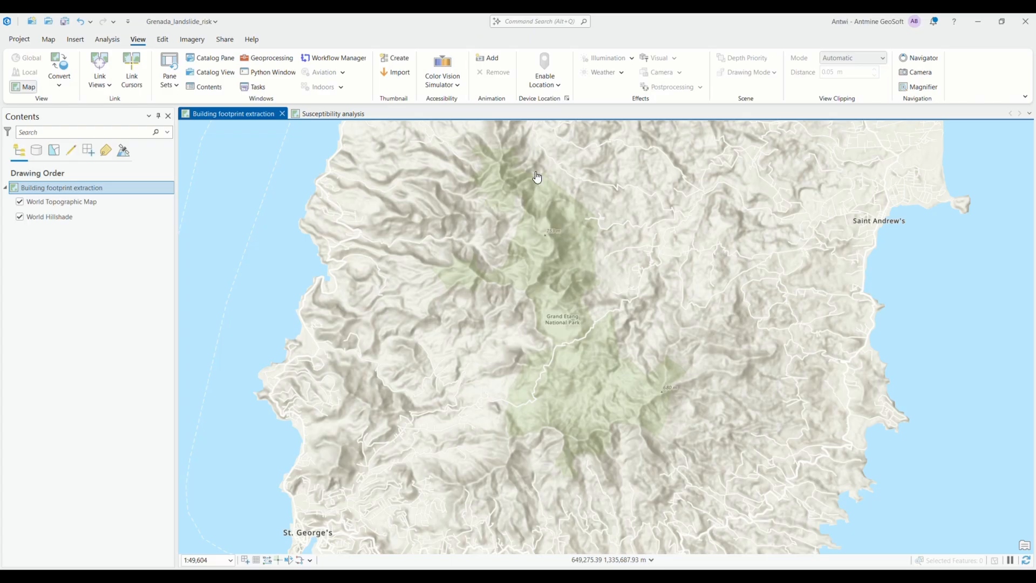
Examine Grenada's location relative to the neighbouring Caribbean islands and South America on the Building footprint extraction map.
scroll(622, 276, down, 3)
scroll(636, 232, down, 6)
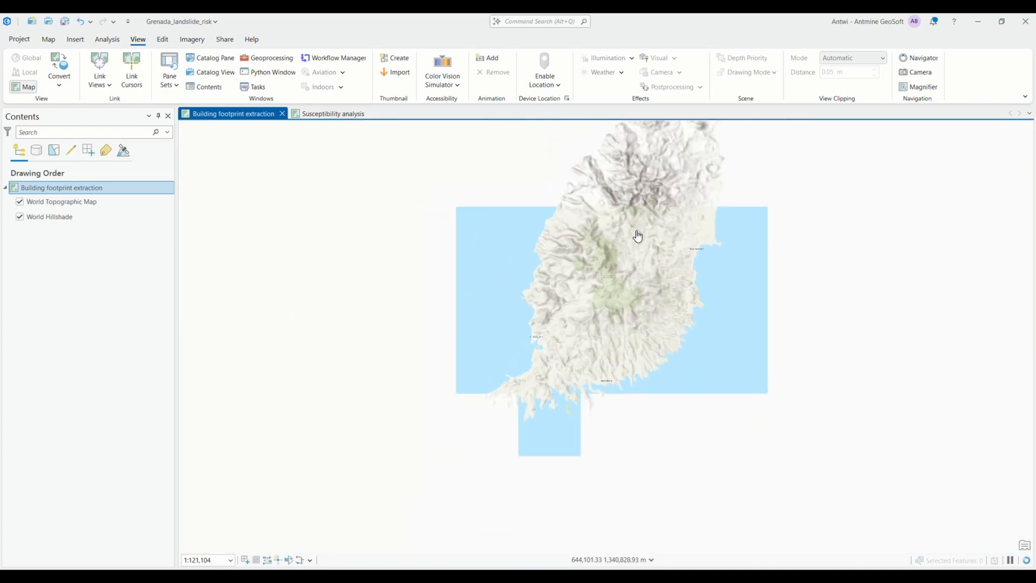
scroll(656, 242, down, 8)
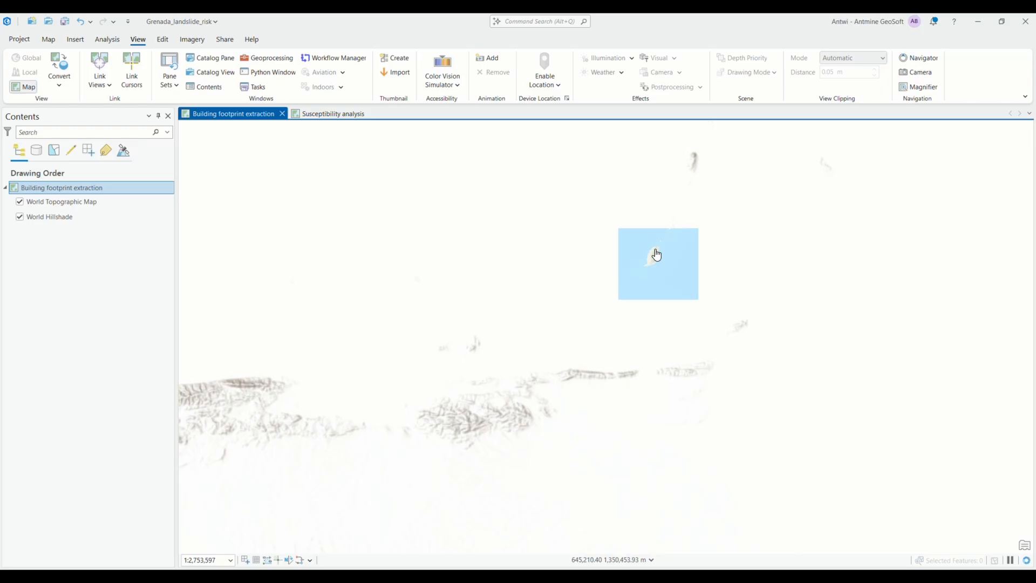
scroll(656, 258, down, 4)
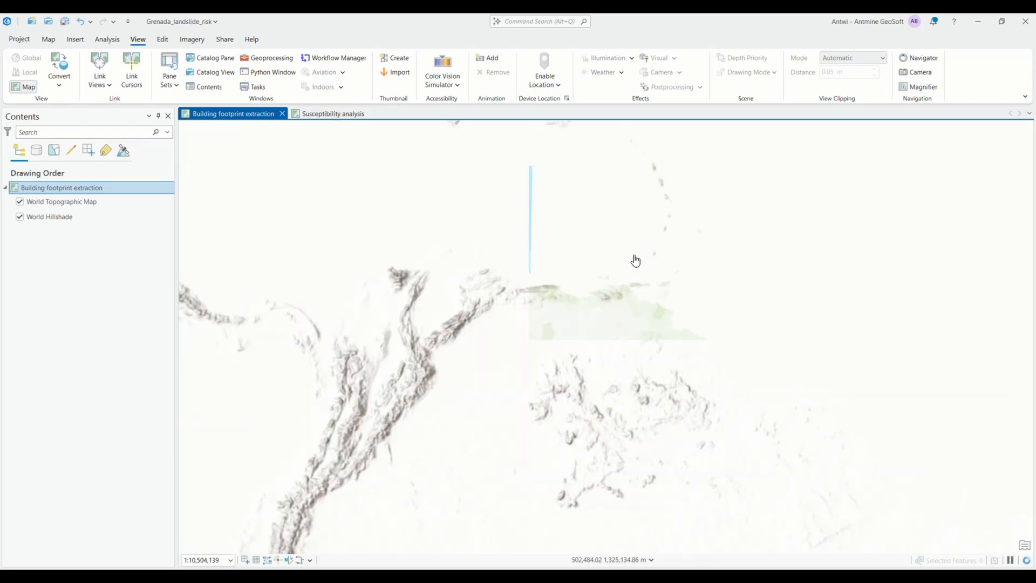
scroll(669, 277, down, 3)
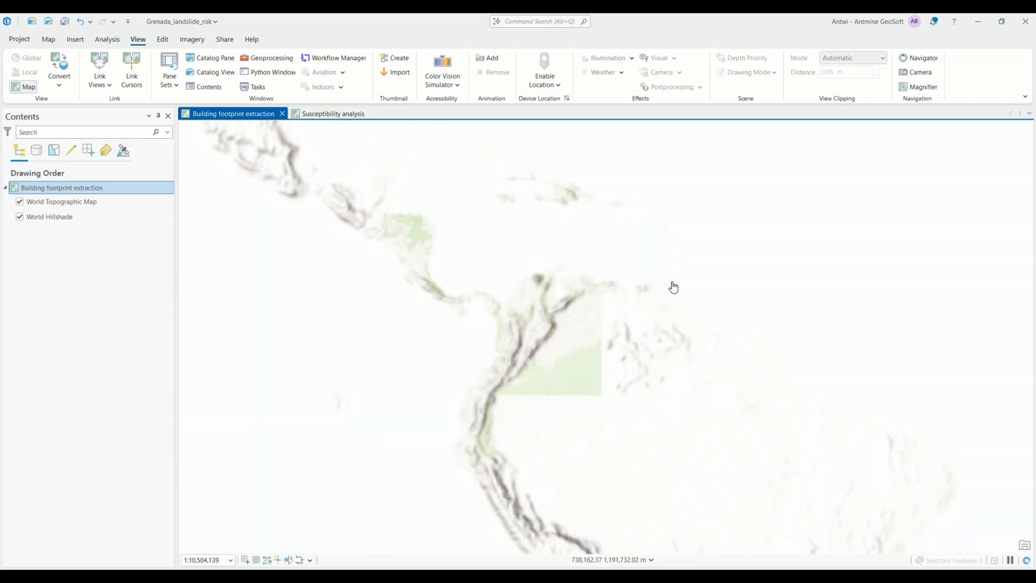
scroll(672, 278, up, 3)
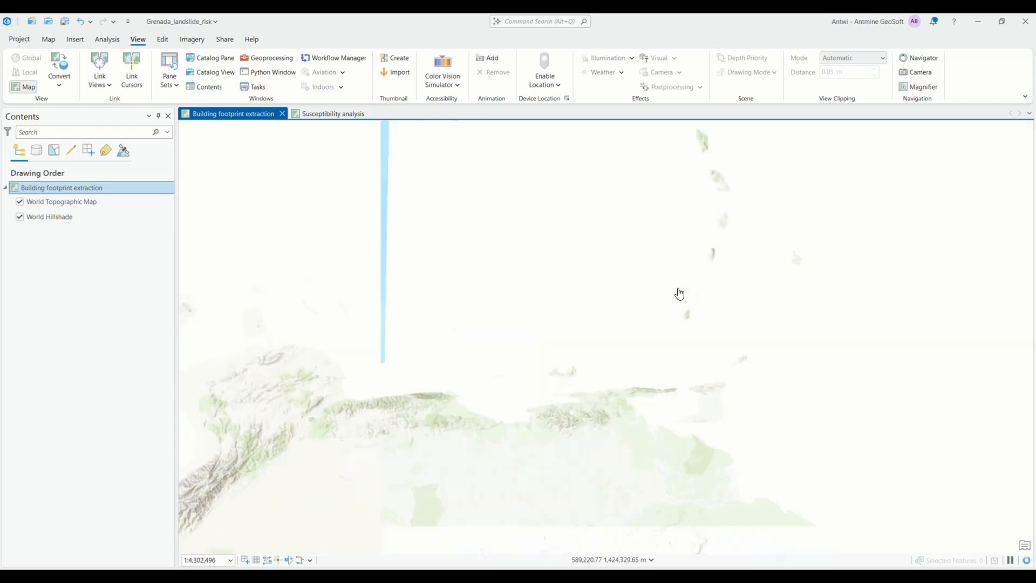
scroll(664, 330, down, 3)
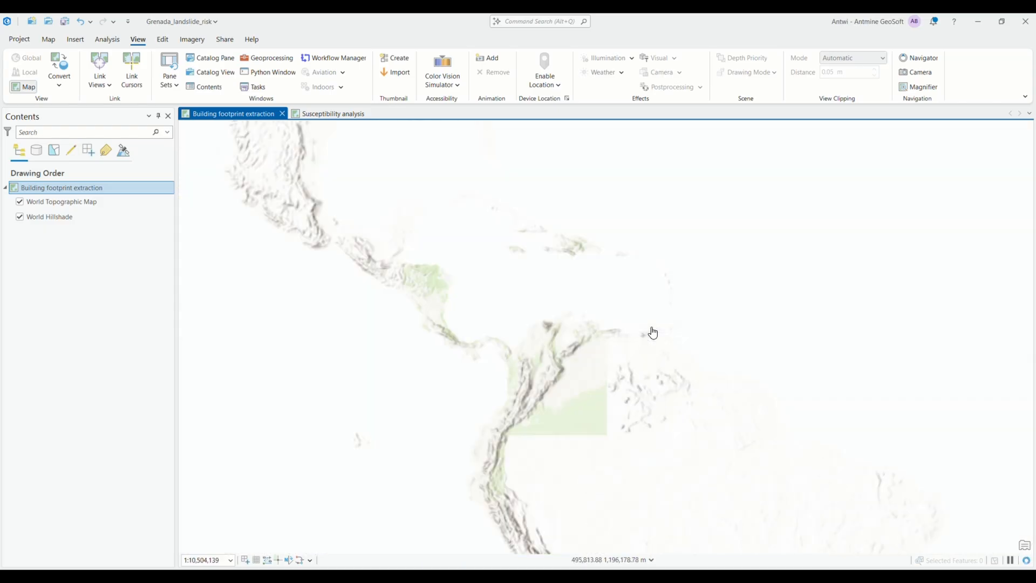
scroll(665, 314, up, 2)
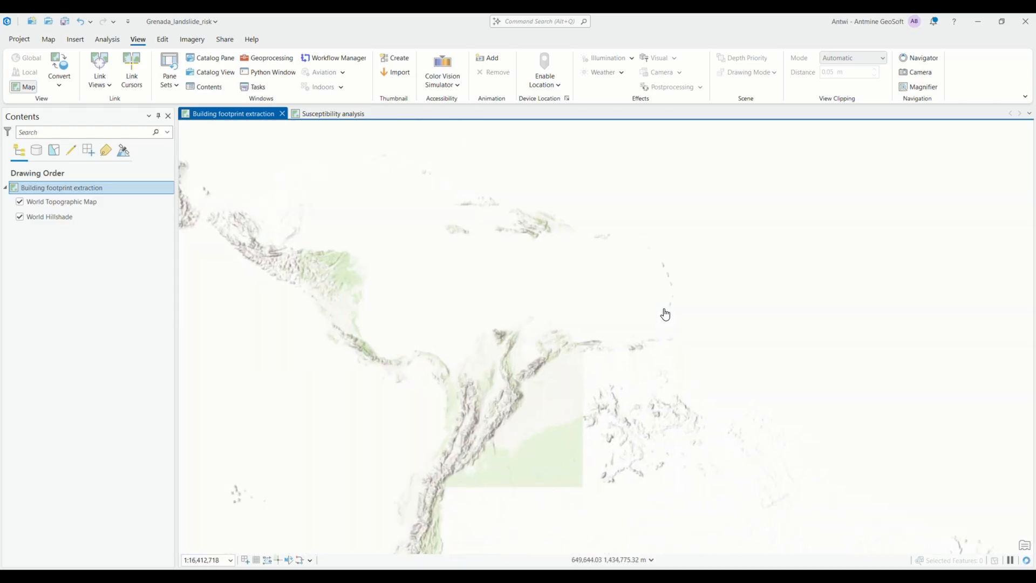
scroll(666, 314, up, 10)
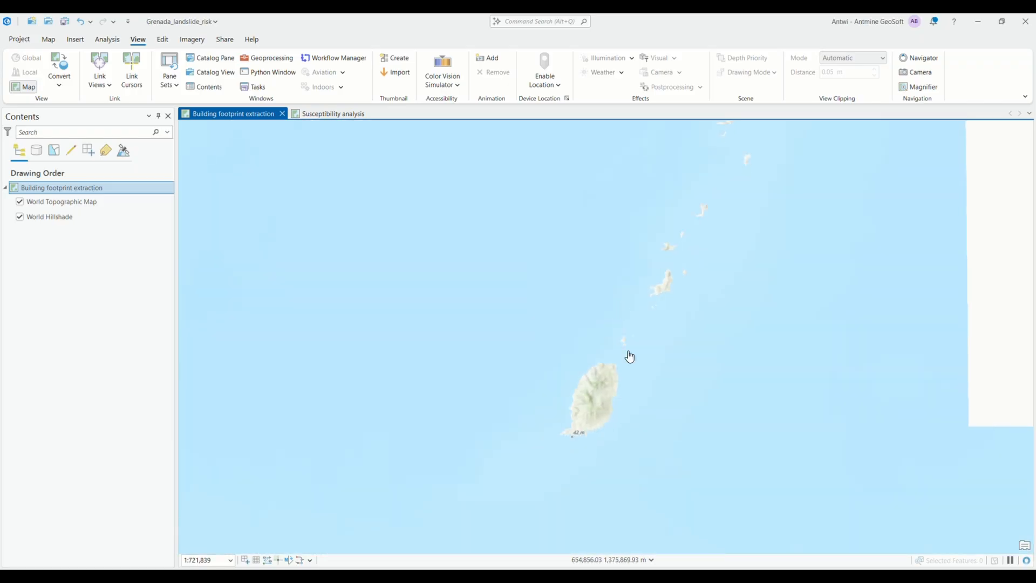
Examine where Grenada lies relative to the Americas and Africa, and return to a close view of the island.
scroll(634, 331, down, 6)
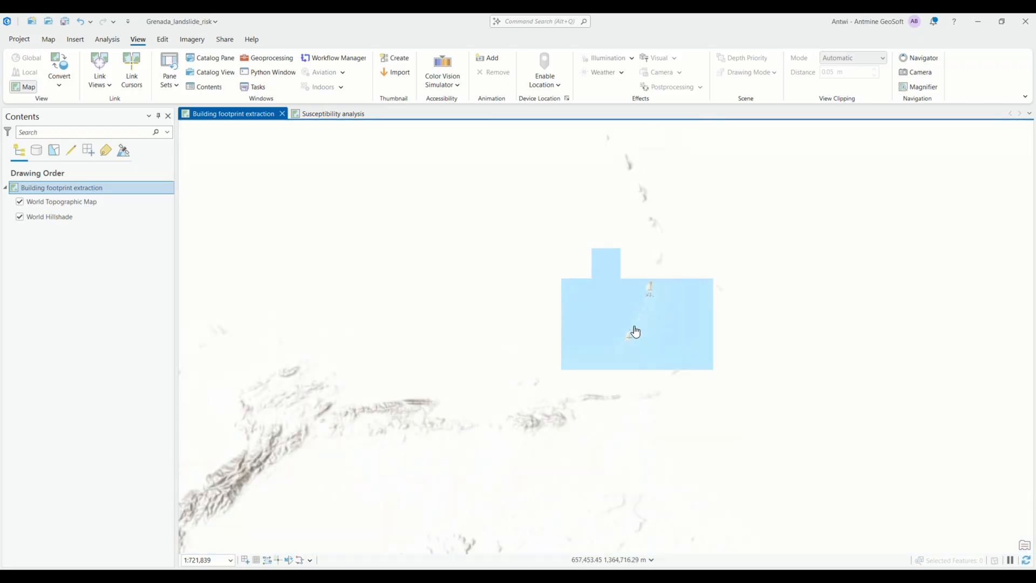
scroll(626, 347, down, 4)
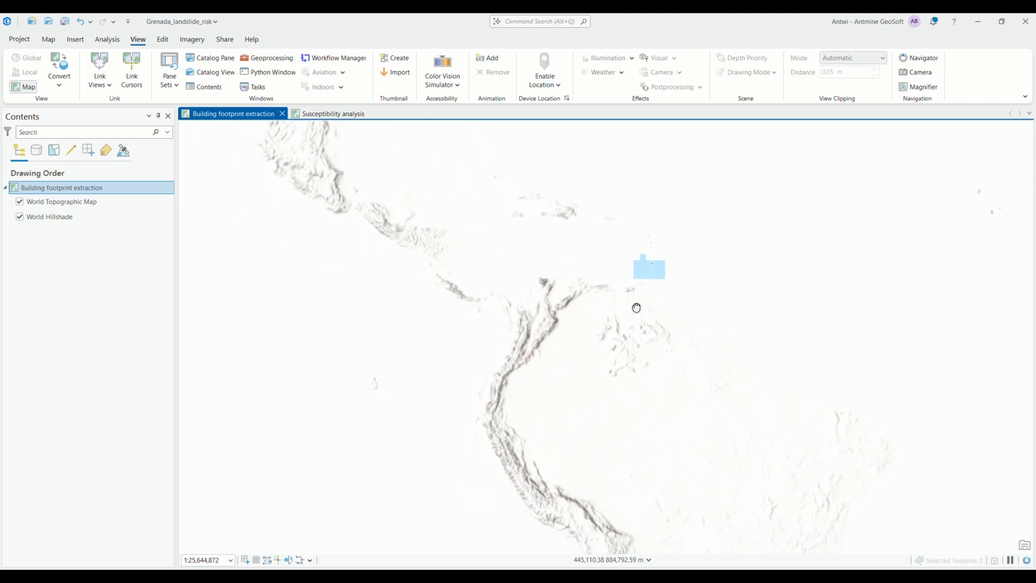
scroll(636, 309, down, 3)
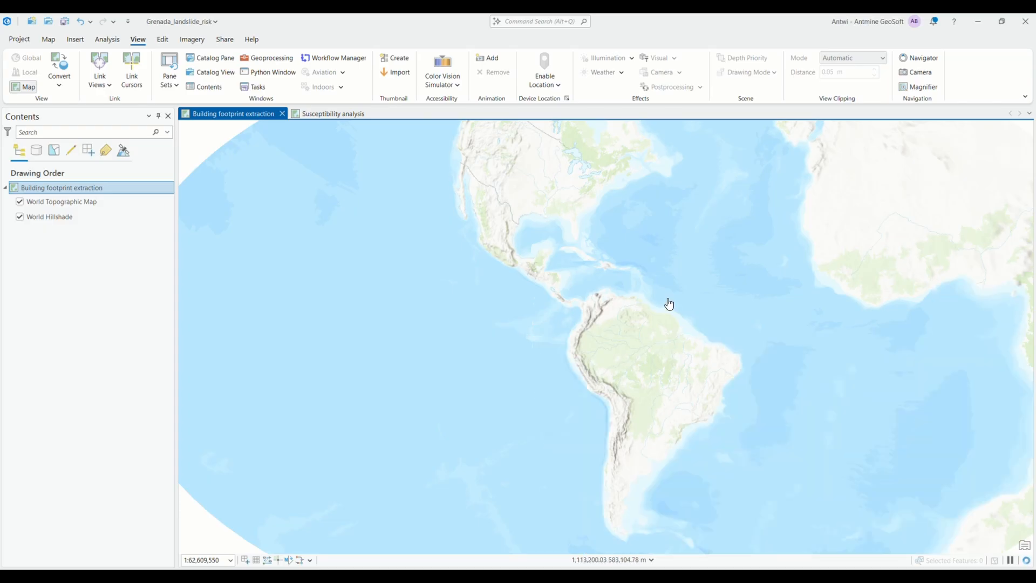
drag(664, 310, 660, 341)
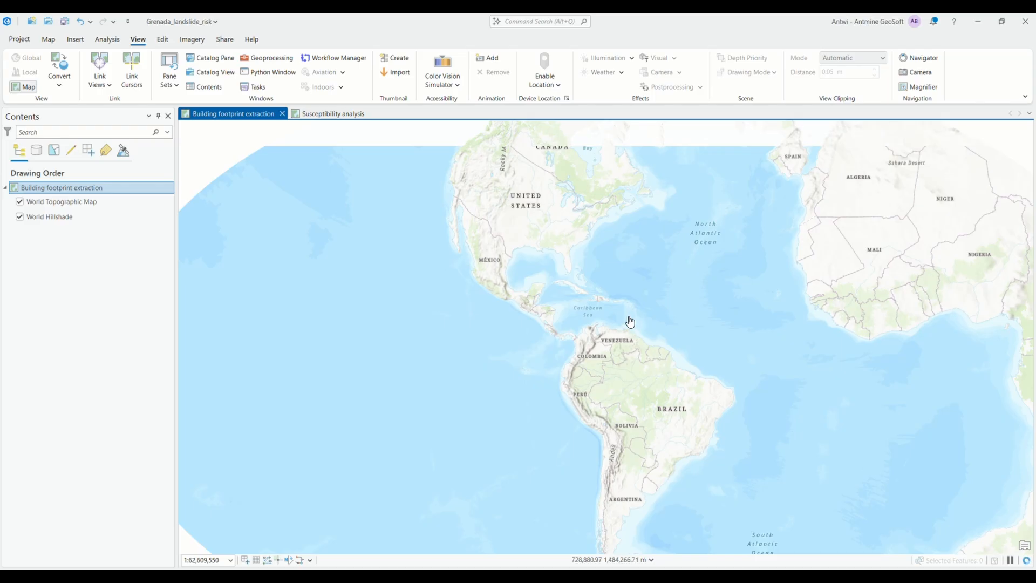
scroll(629, 322, up, 5)
drag(665, 401, 606, 241)
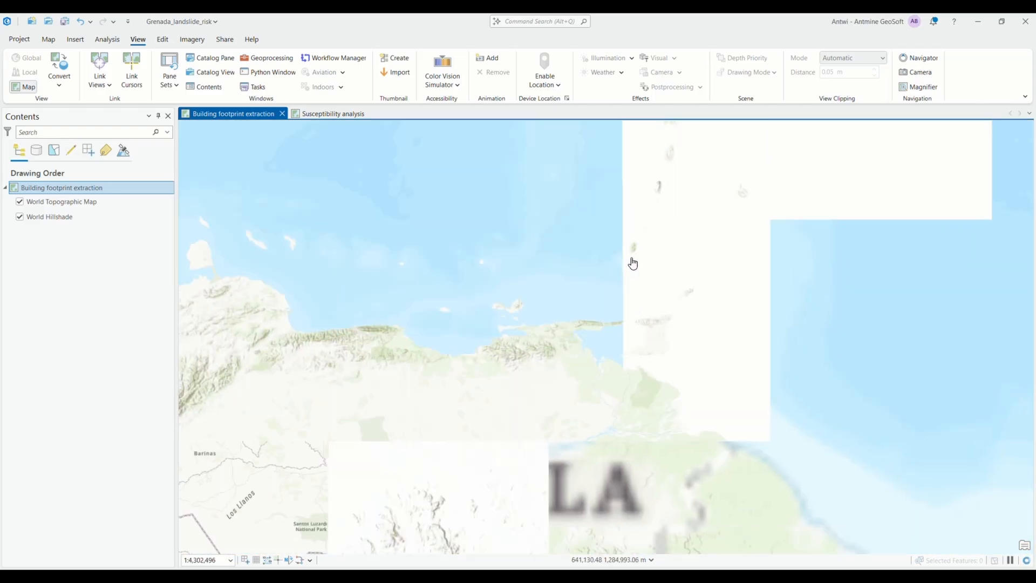
scroll(632, 261, up, 4)
drag(648, 255, 634, 337)
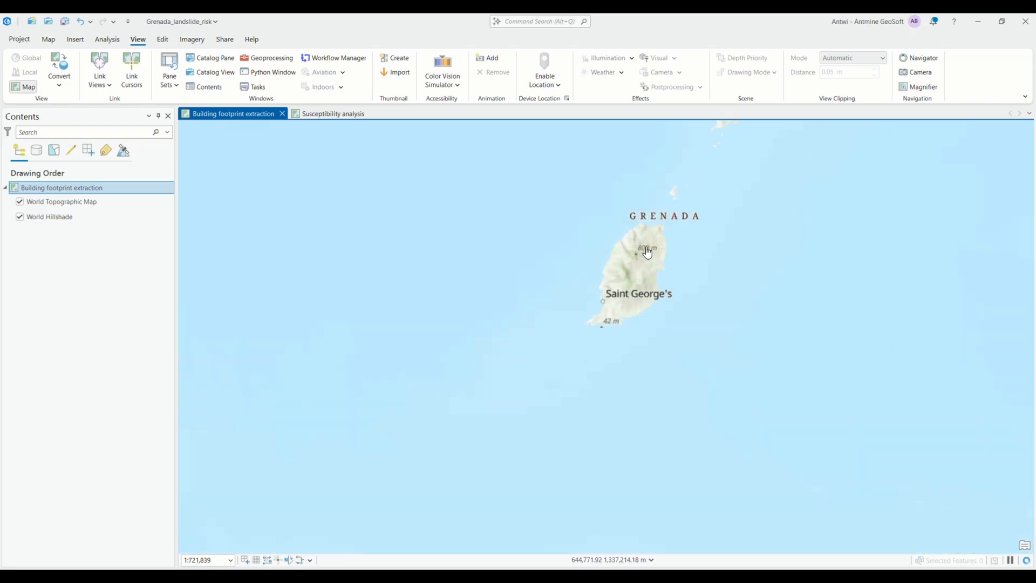
scroll(660, 293, up, 3)
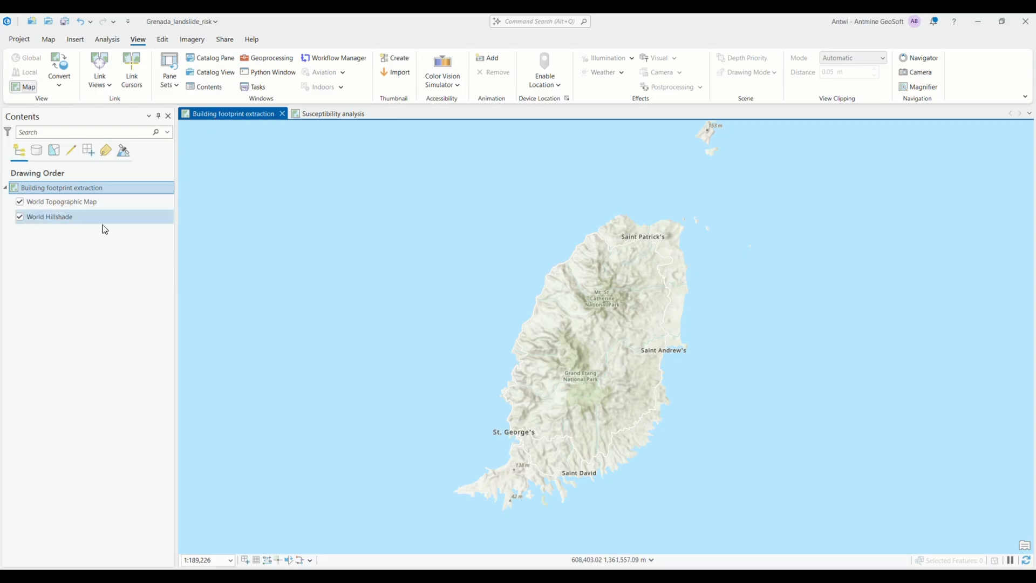
Review the layers of the Susceptibility analysis map and the recent projects list, returning to the Building footprint extraction map.
click(338, 112)
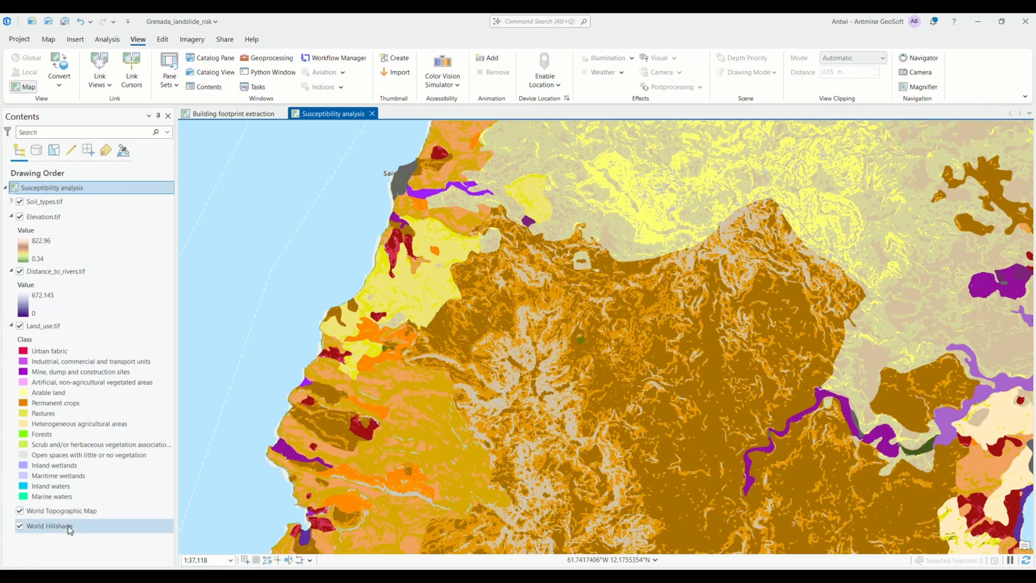
click(229, 117)
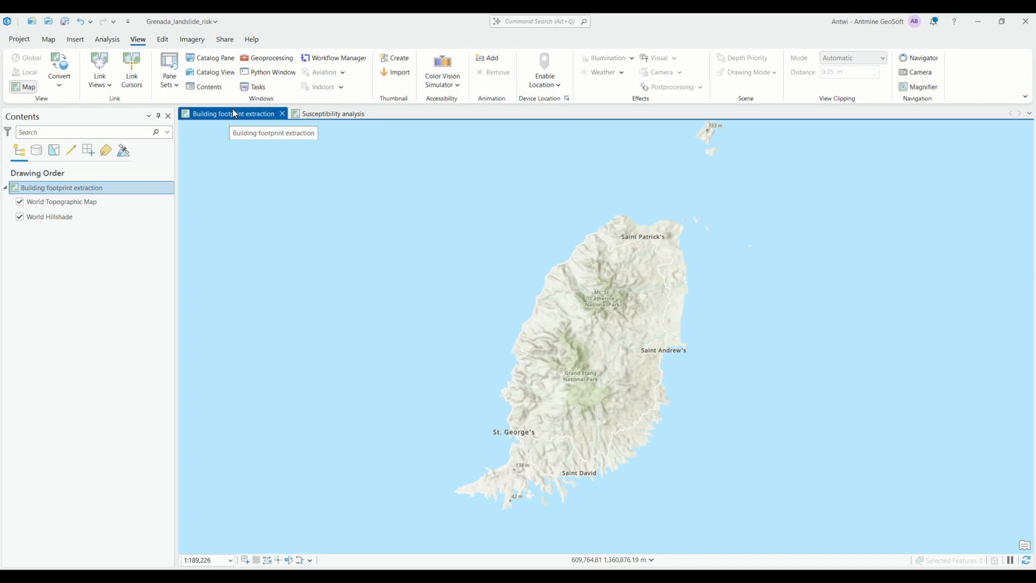
click(19, 39)
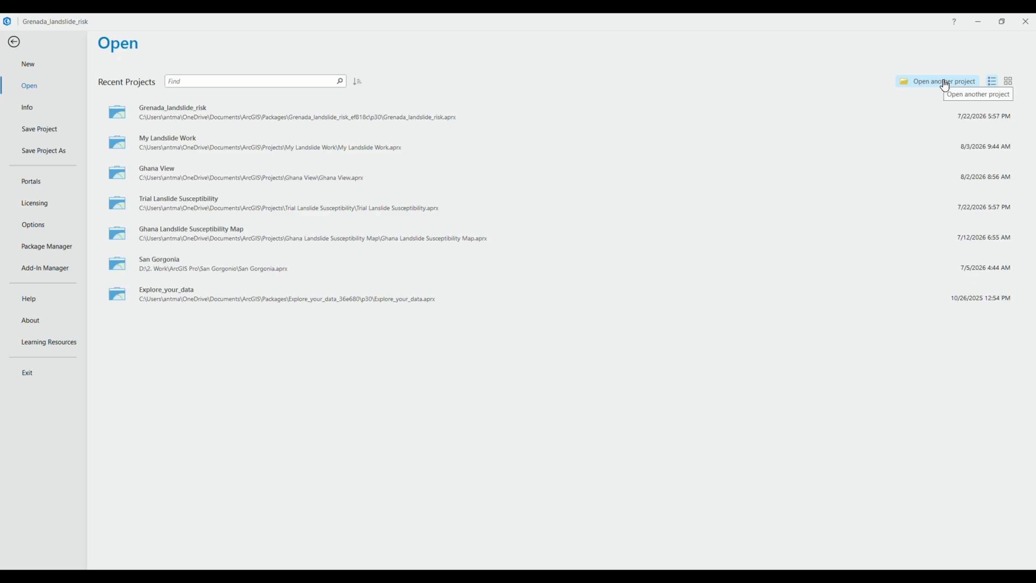
click(14, 41)
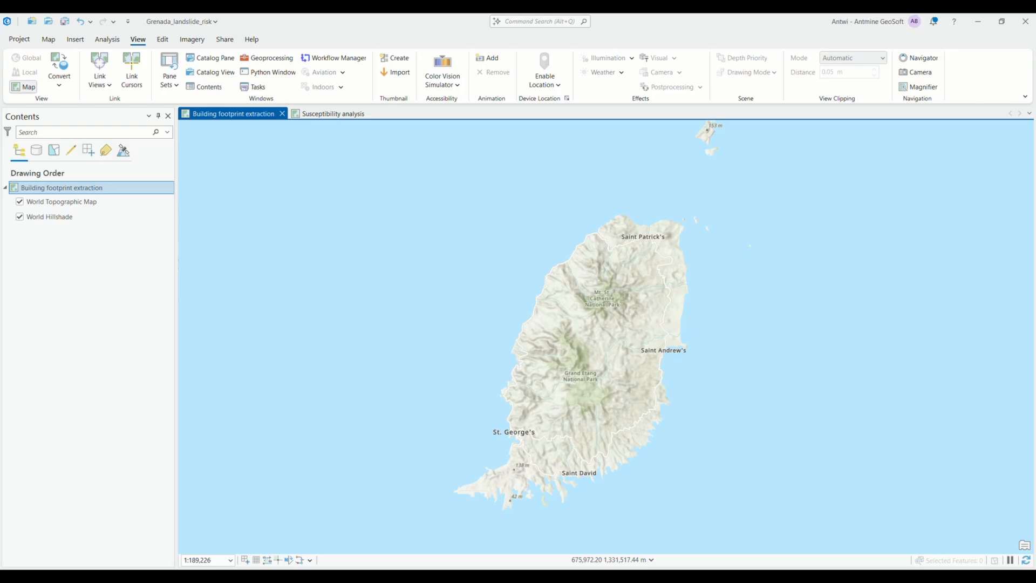
Show the project's catalog and locate the rasters in the Aerial_imagery folder under commondata.
click(218, 60)
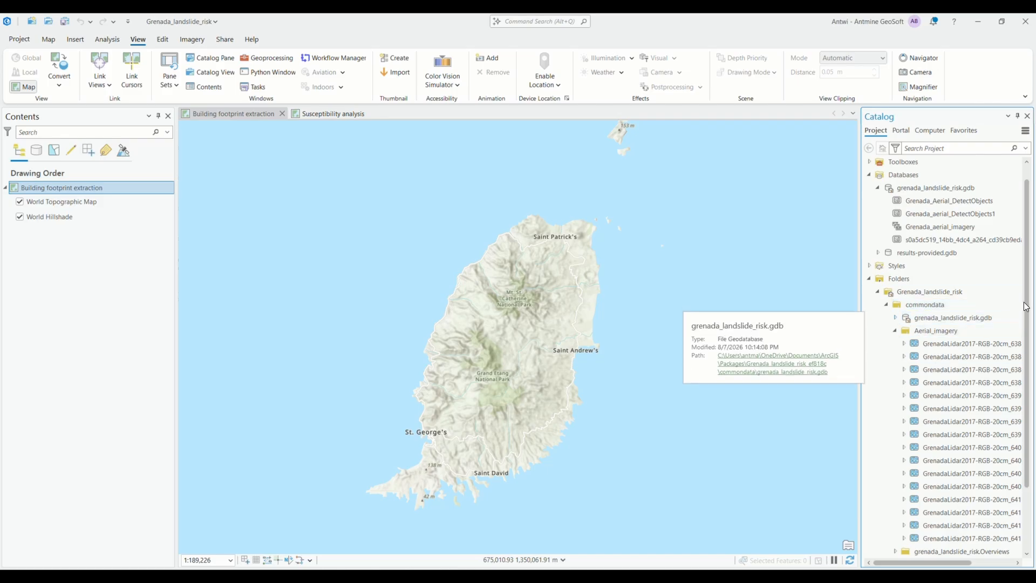
scroll(979, 309, down, 3)
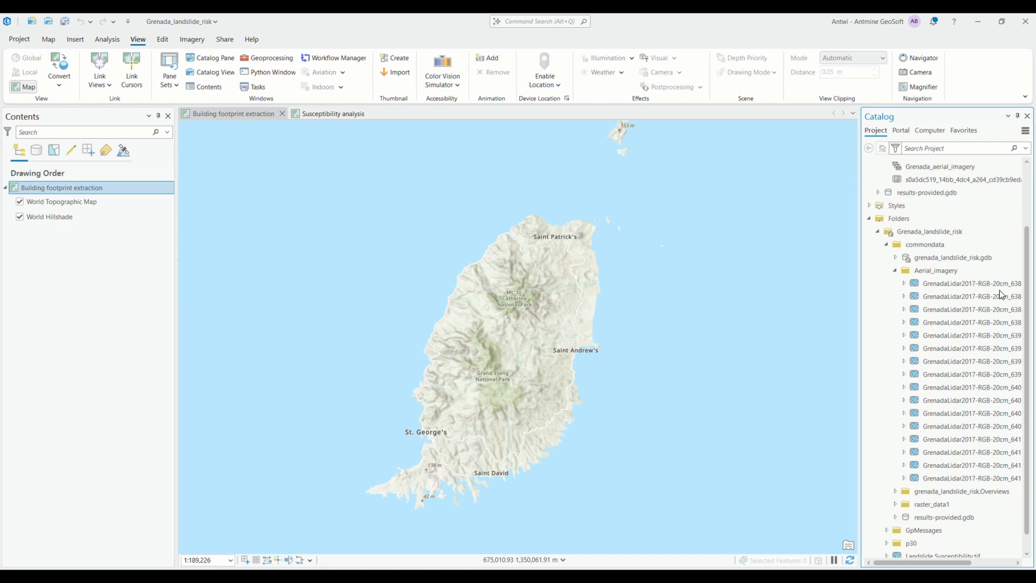
Search the geoprocessing tools for "create mosaic dat" and open the Create Mosaic Dataset tool.
click(271, 62)
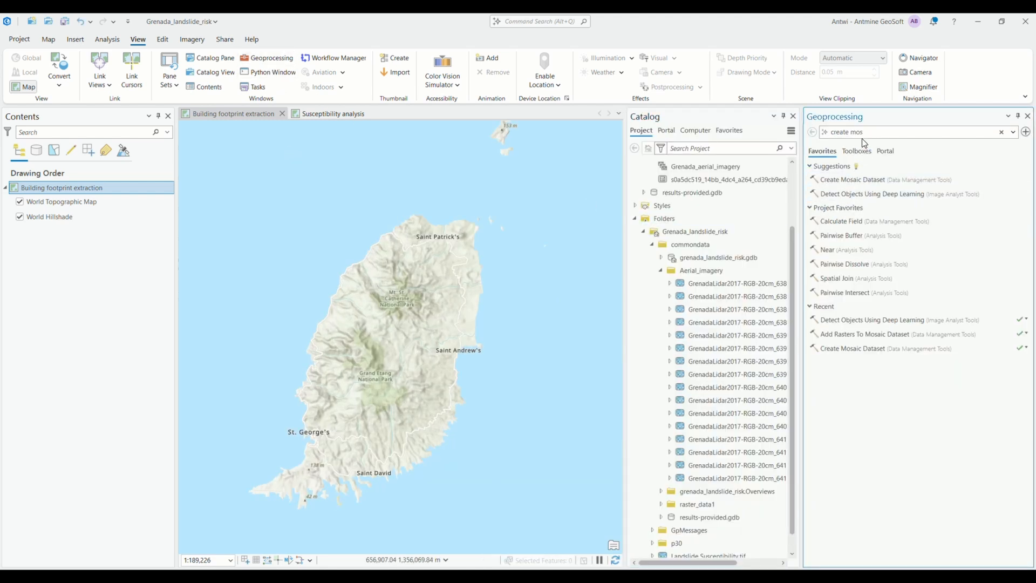
click(829, 135)
text(create mosi)
key(BackSpace)
text(aic)
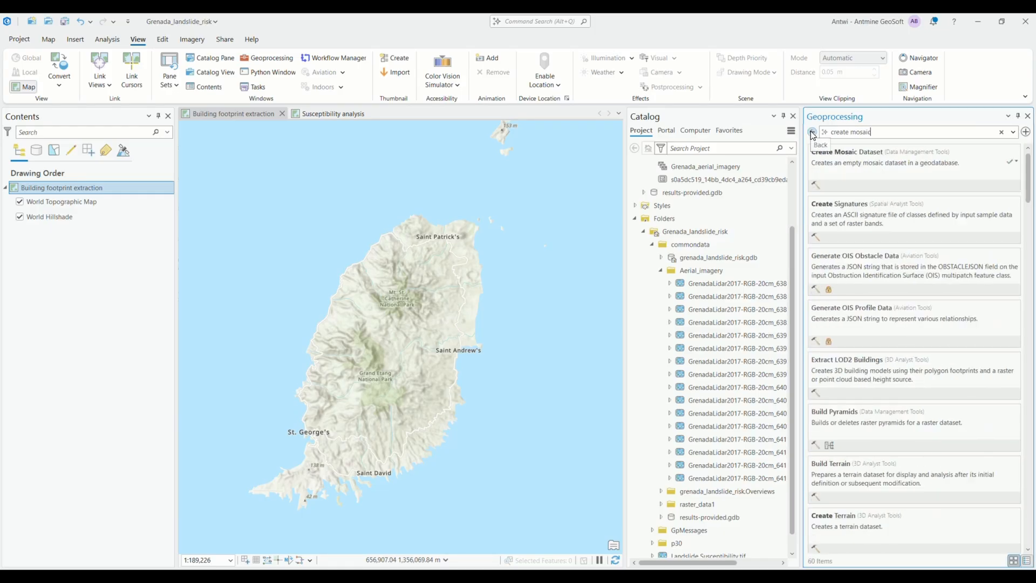
text( dat)
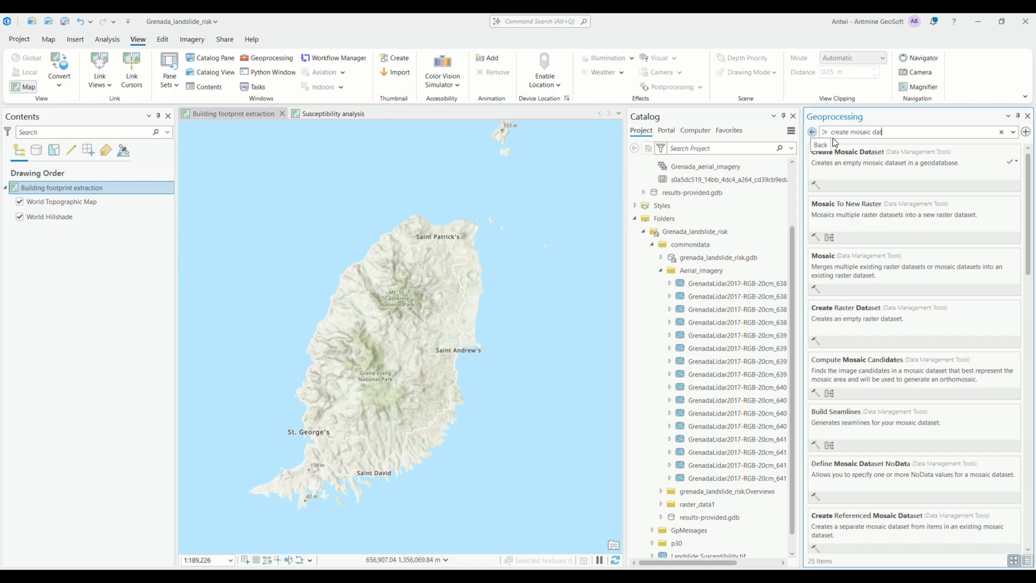
click(868, 157)
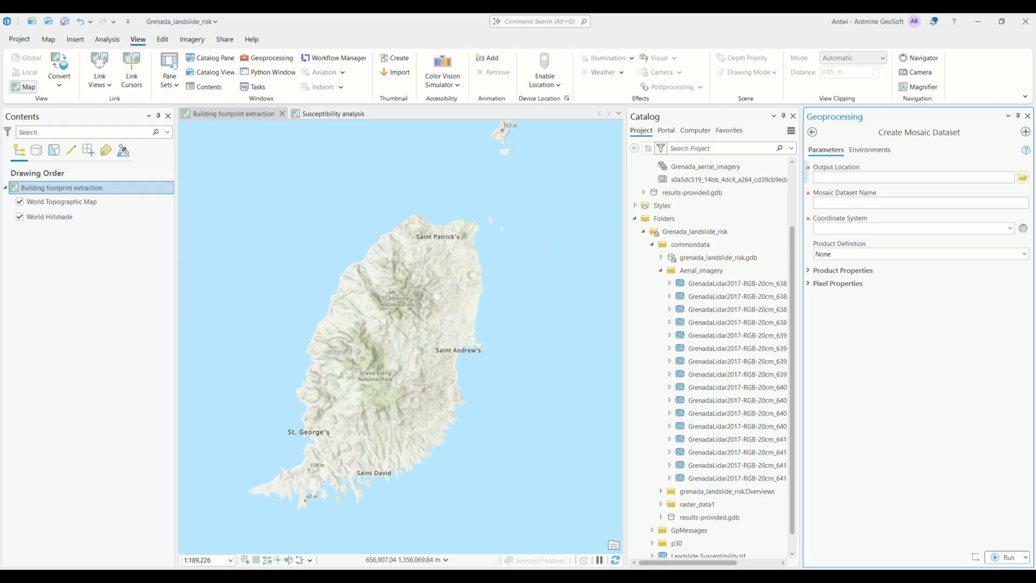
Set the mosaic dataset's output location to the project database grenada_landslide_risk.gdb and its name to Grenada_aerial_imagery.
click(1023, 179)
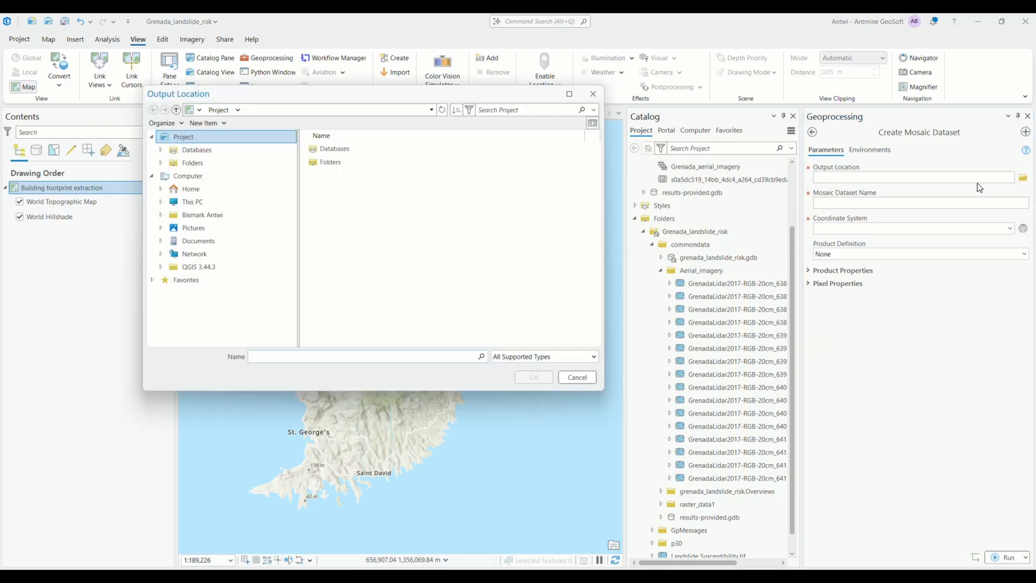
click(161, 150)
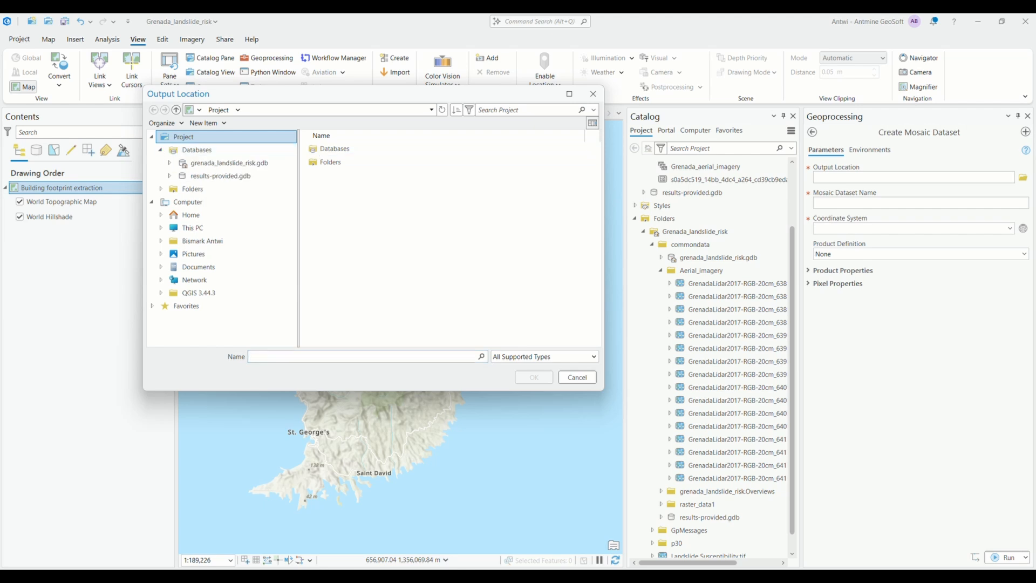
click(206, 153)
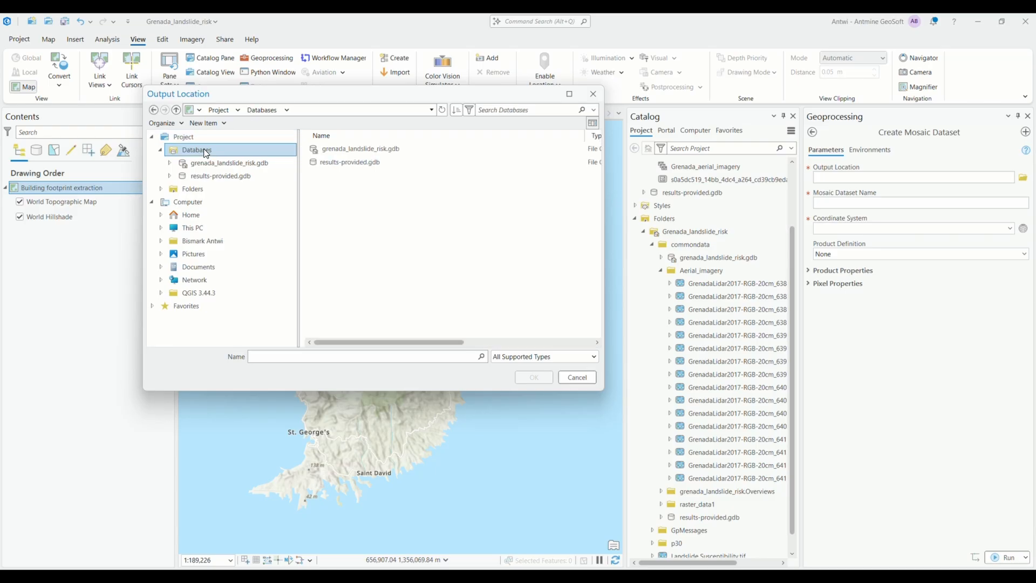
click(361, 150)
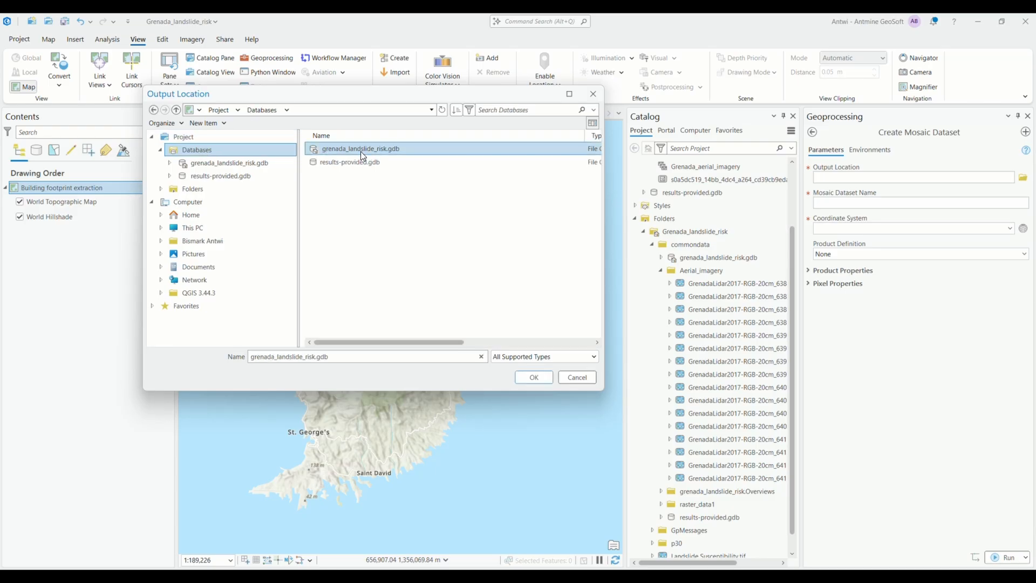
click(528, 381)
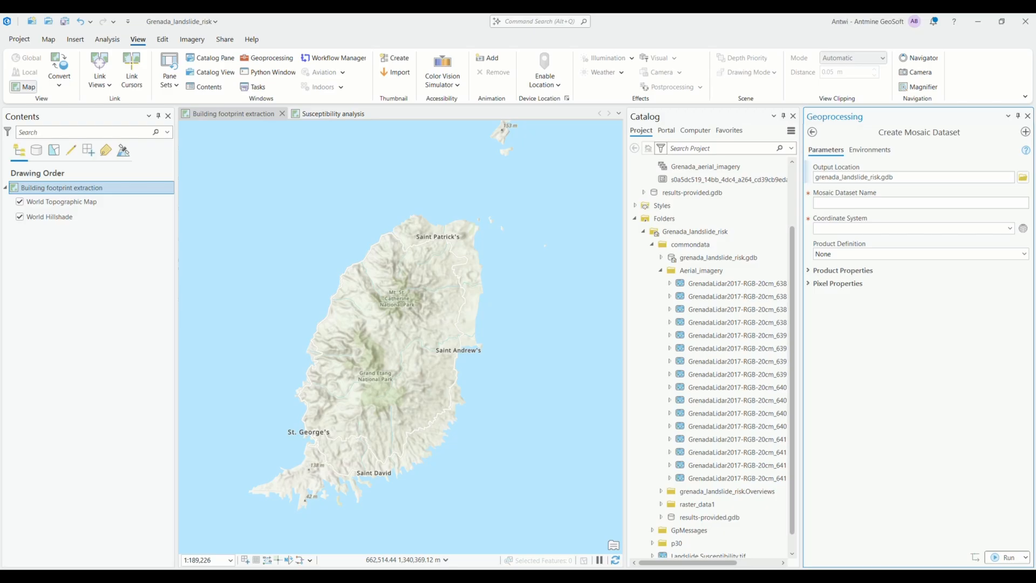
click(863, 203)
text(Grenada_aerial_imagery)
Set the mosaic dataset's coordinate system to the projected WGS 1984 Complex UTM zone 20N.
click(1022, 230)
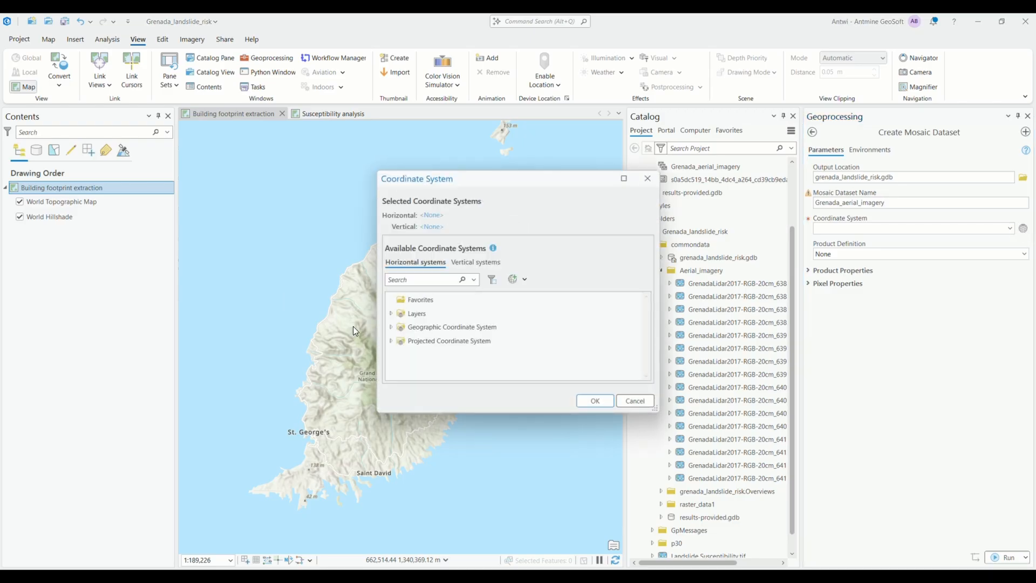
click(391, 340)
scroll(451, 332, down, 2)
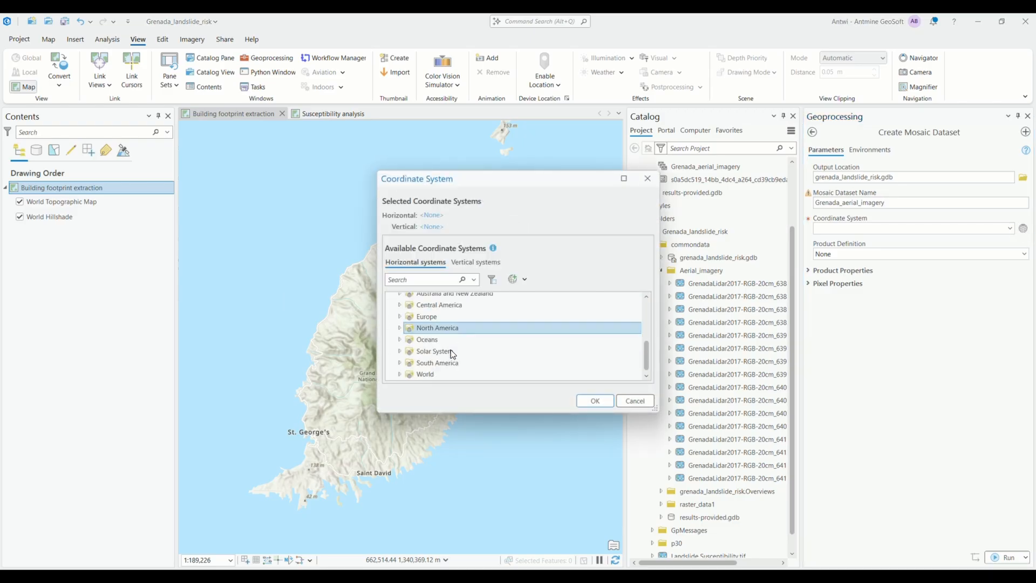
click(399, 374)
scroll(479, 332, down, 2)
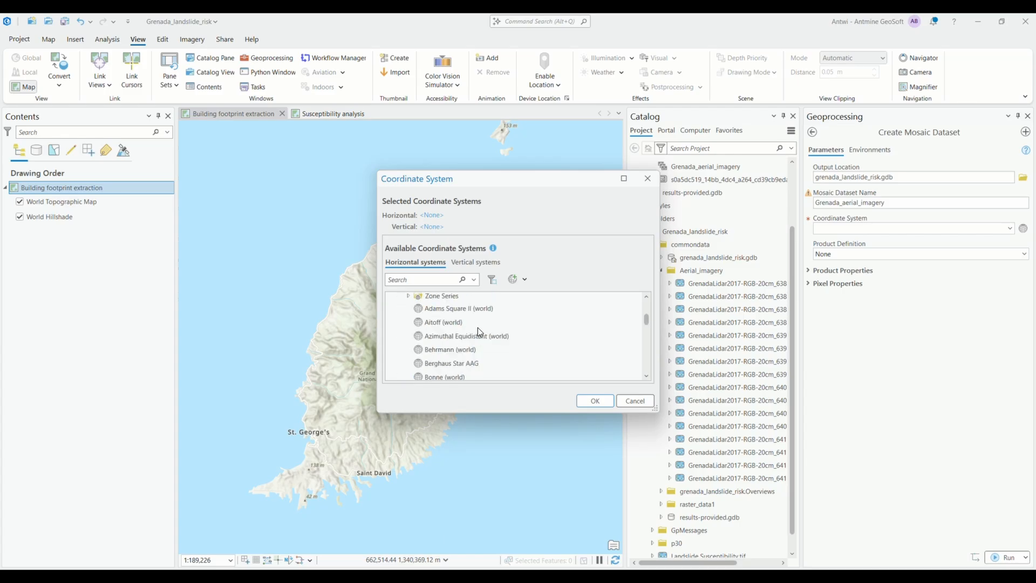
click(409, 296)
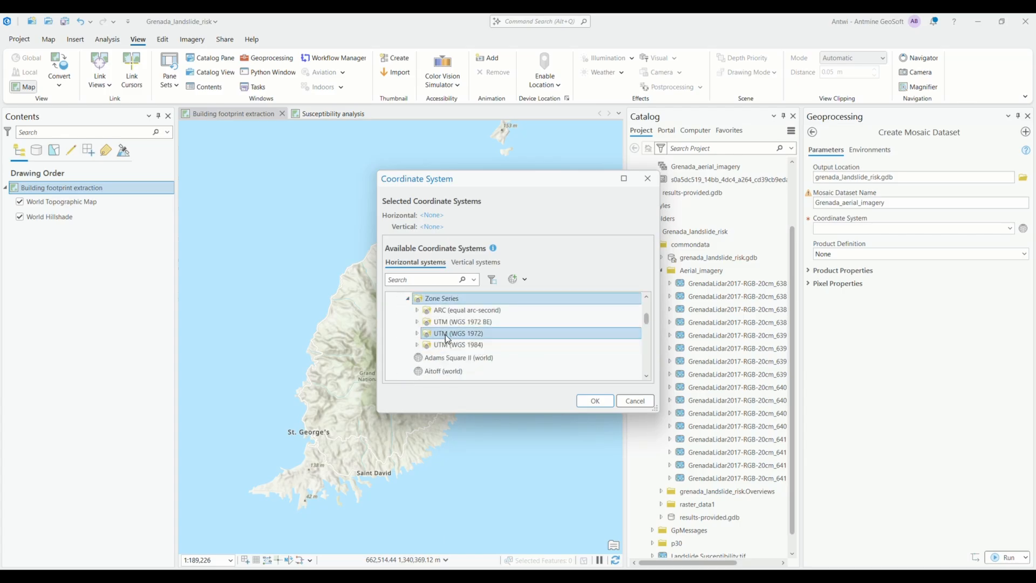
click(417, 345)
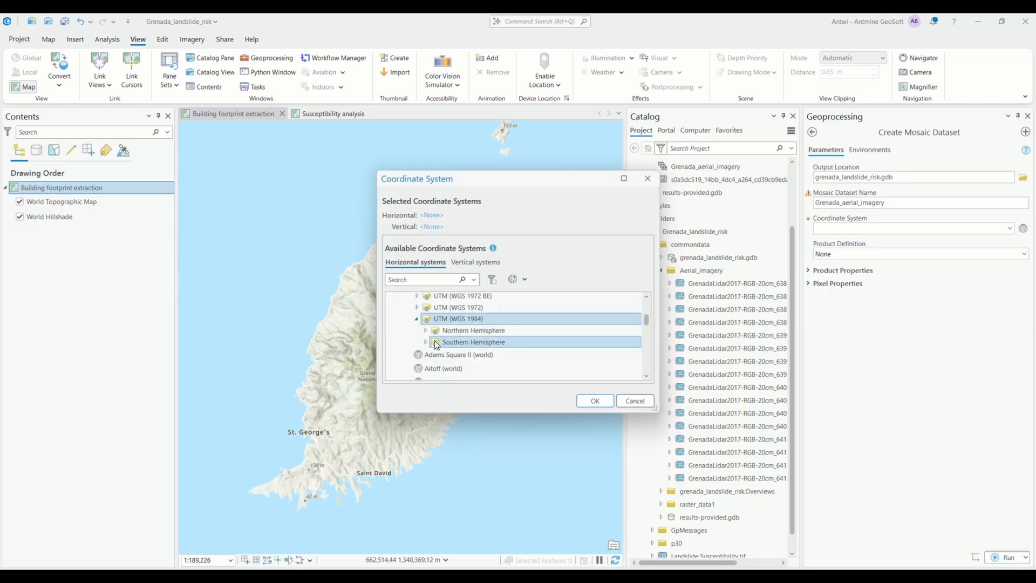
click(425, 331)
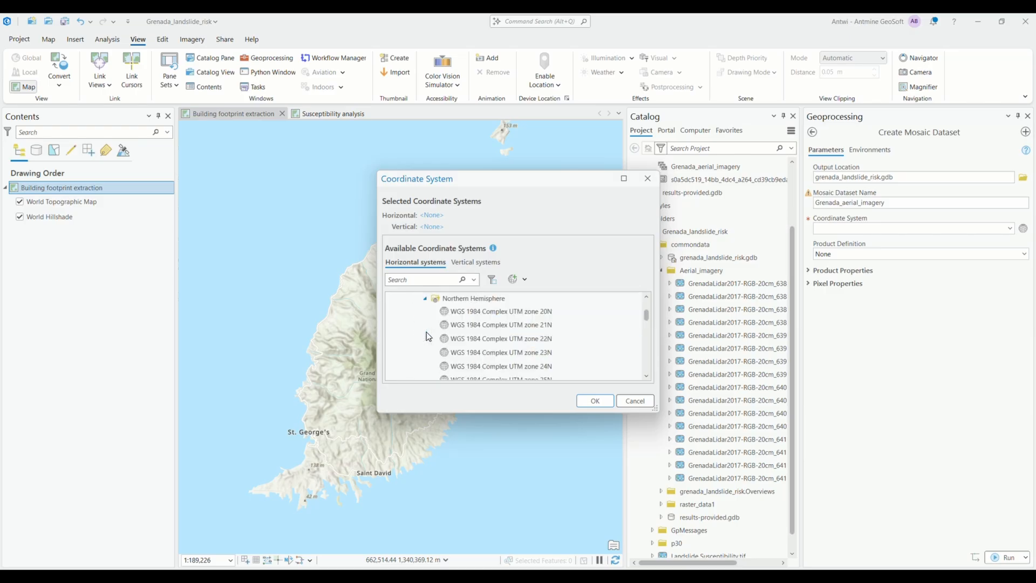
click(485, 313)
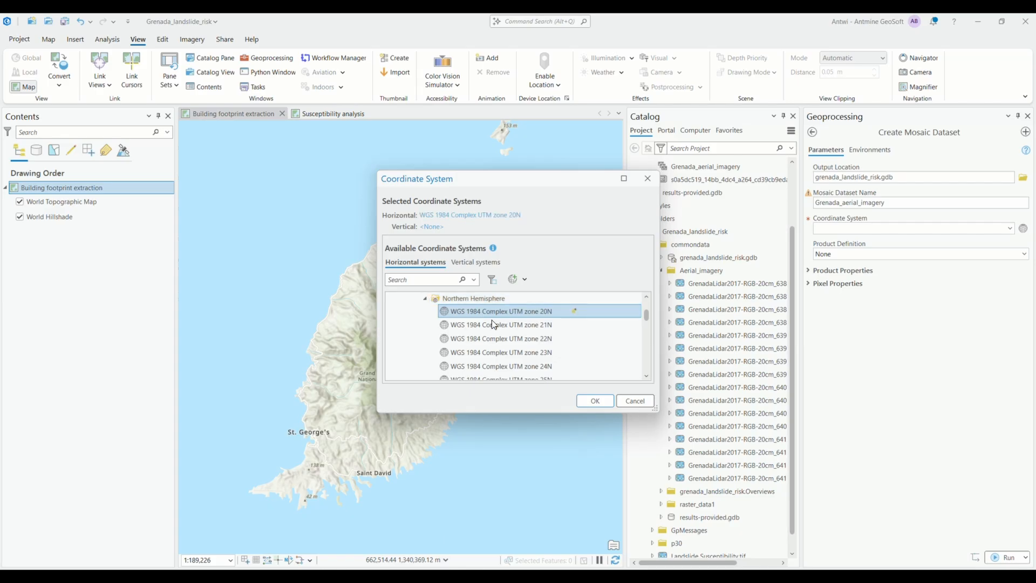
click(595, 402)
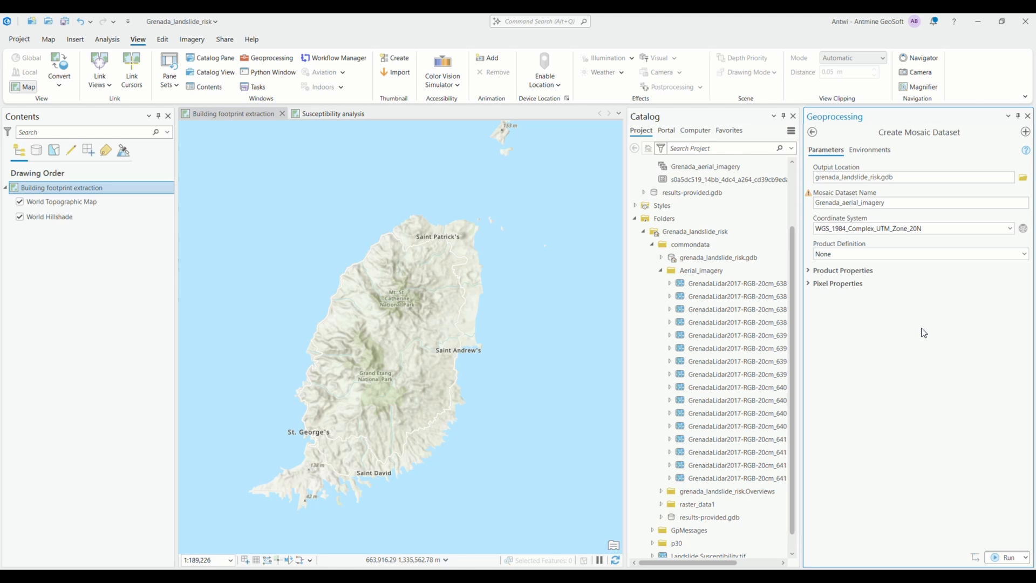
Check the product and pixel properties without changing them, and run the tool to create the Grenada_aerial_imagery mosaic dataset.
click(809, 272)
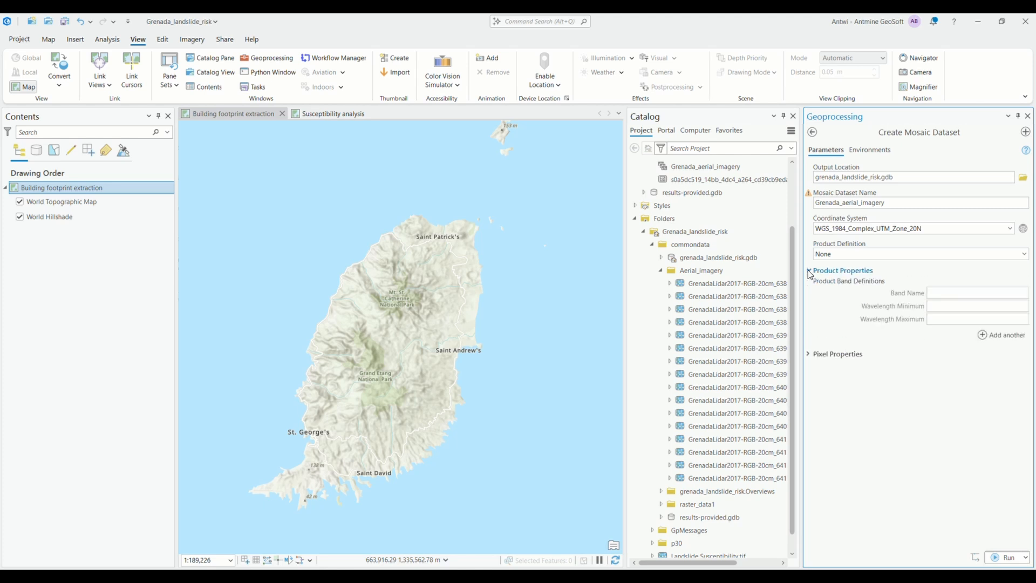
click(809, 272)
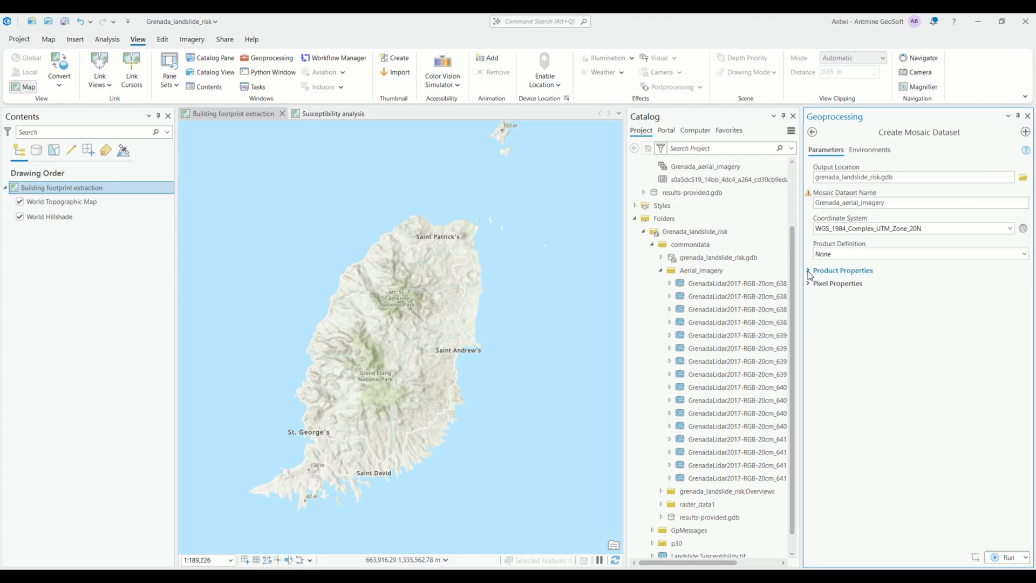
click(810, 284)
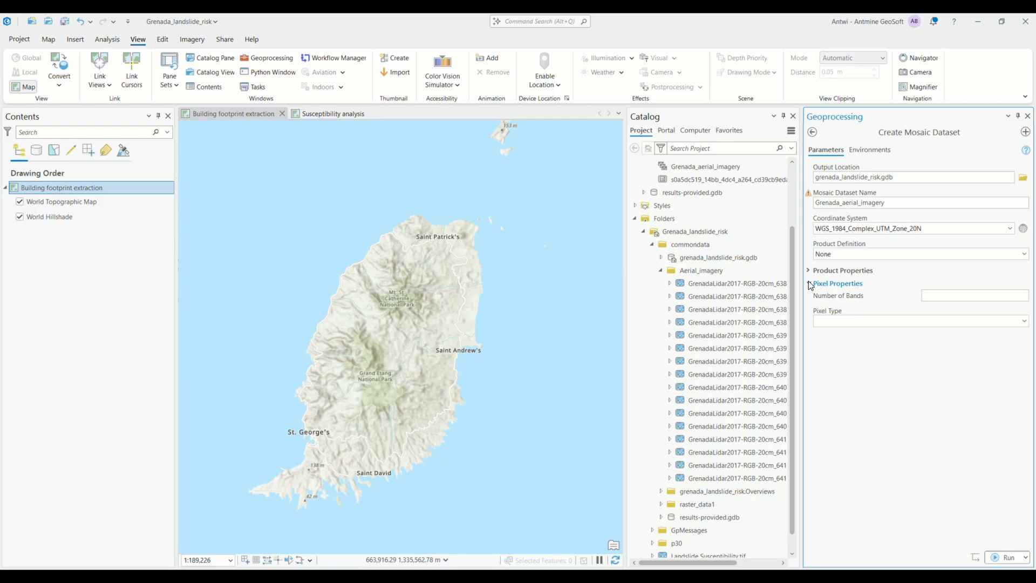
click(810, 284)
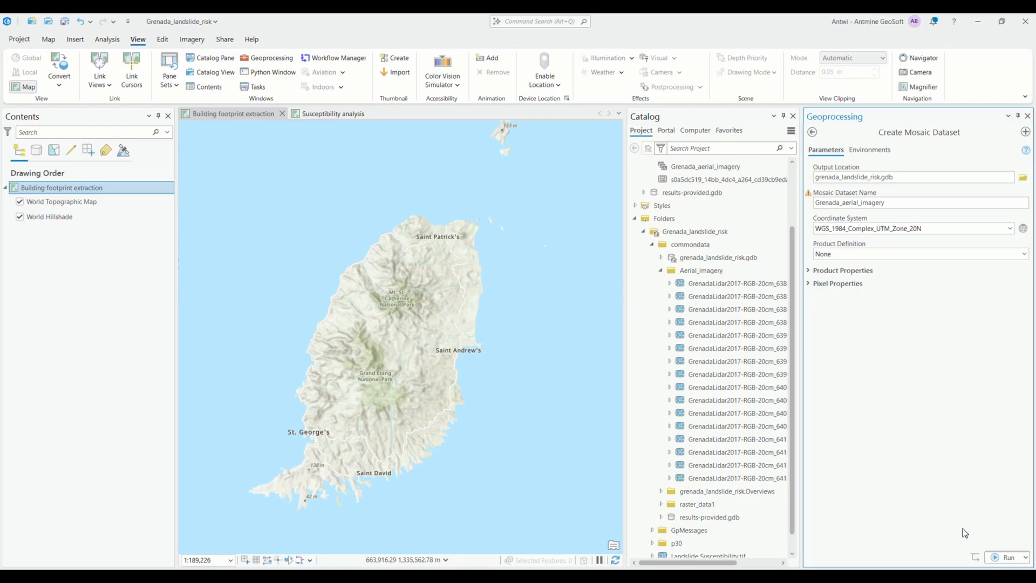
click(1007, 557)
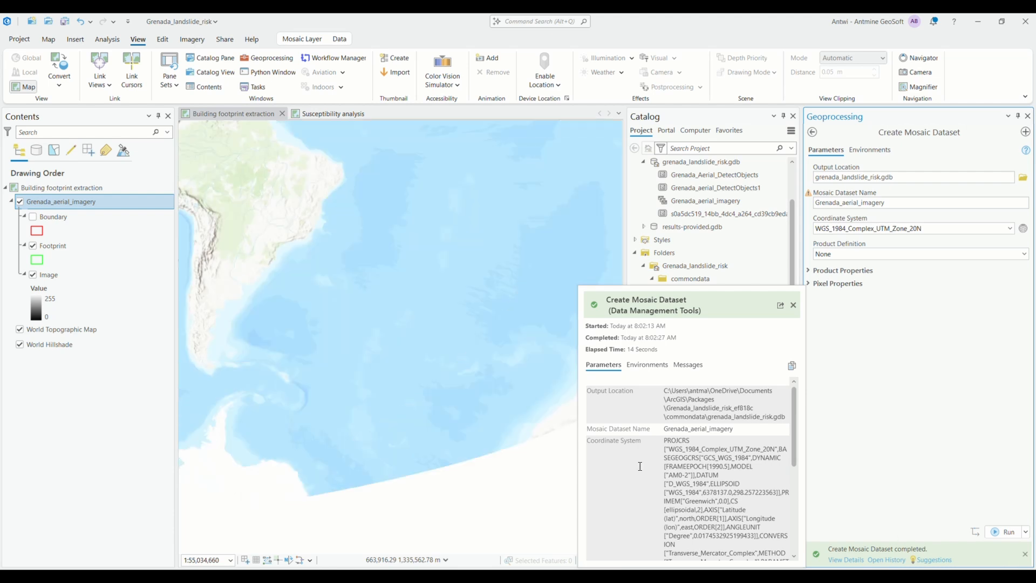
Check the map area around Grenada and the contents of grenada_landslide_risk.gdb in the commondata folder.
drag(332, 325, 526, 448)
drag(459, 345, 449, 493)
drag(429, 316, 422, 376)
scroll(419, 459, up, 5)
drag(421, 421, 419, 410)
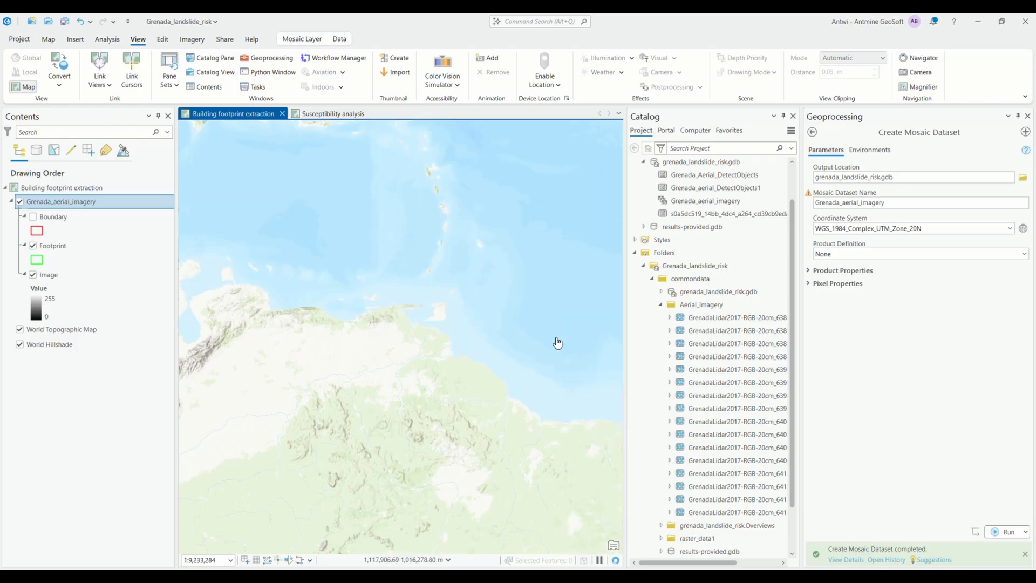
click(661, 292)
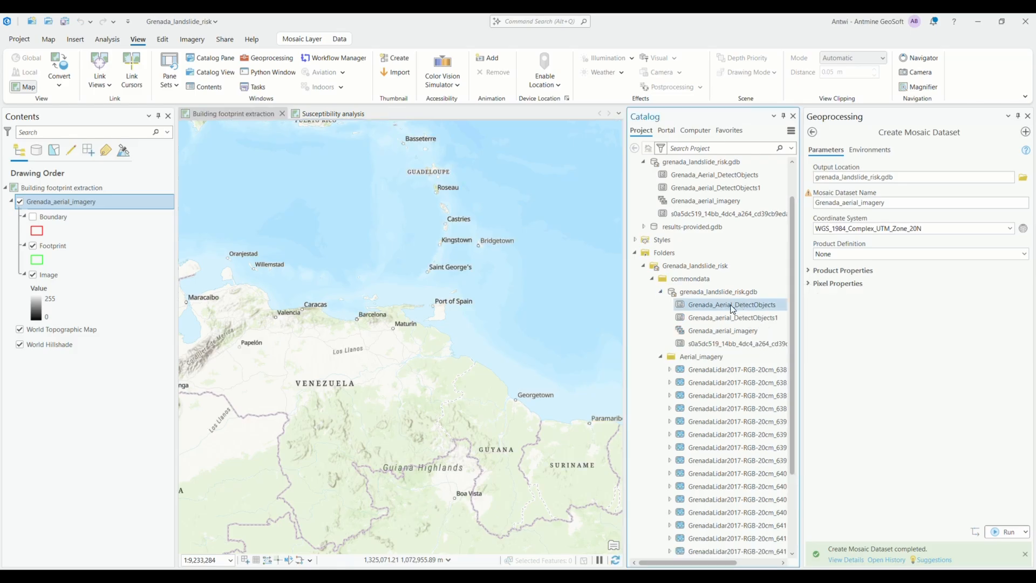
click(661, 292)
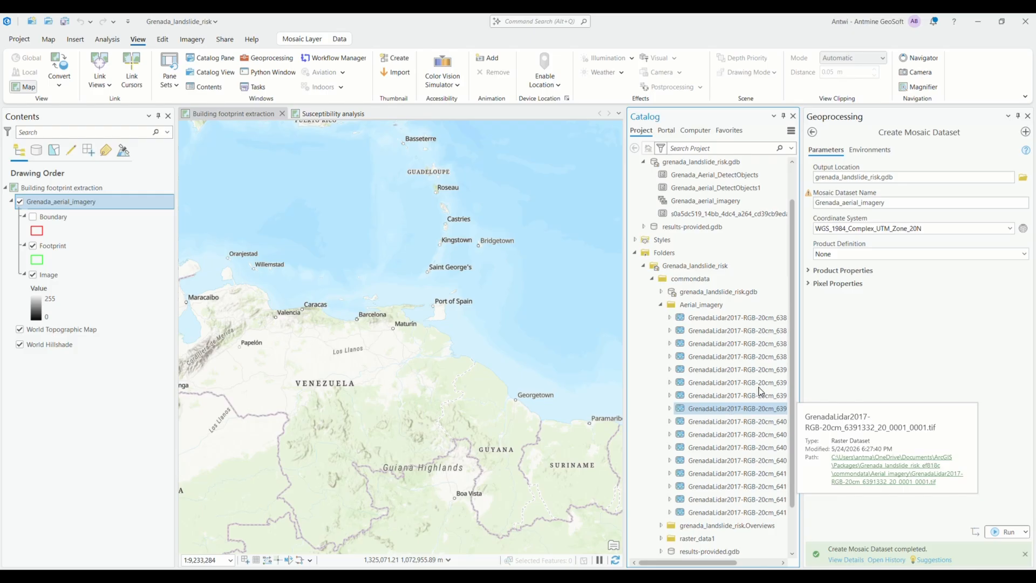
Open the Add Rasters To Mosaic Dataset tool for Grenada_aerial_imagery in the commondata folder's grenada_landslide_risk.gdb.
click(1027, 116)
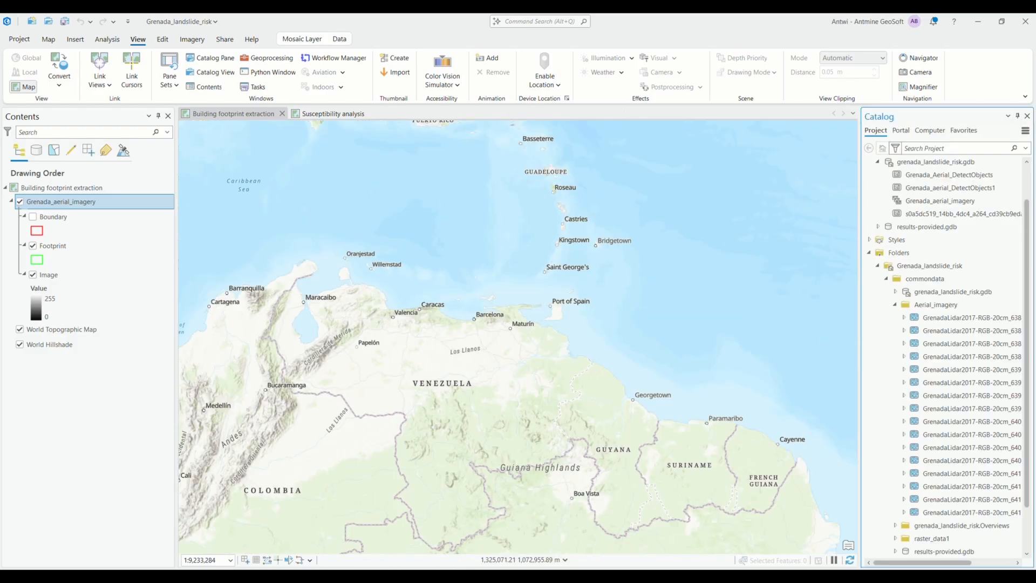
mouse_move(916, 293)
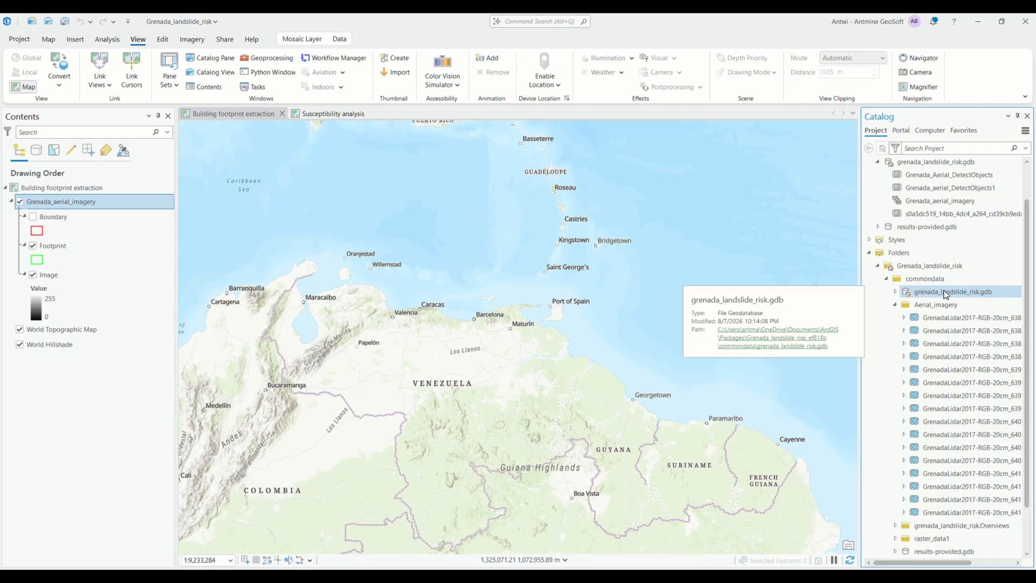
click(895, 291)
mouse_move(926, 323)
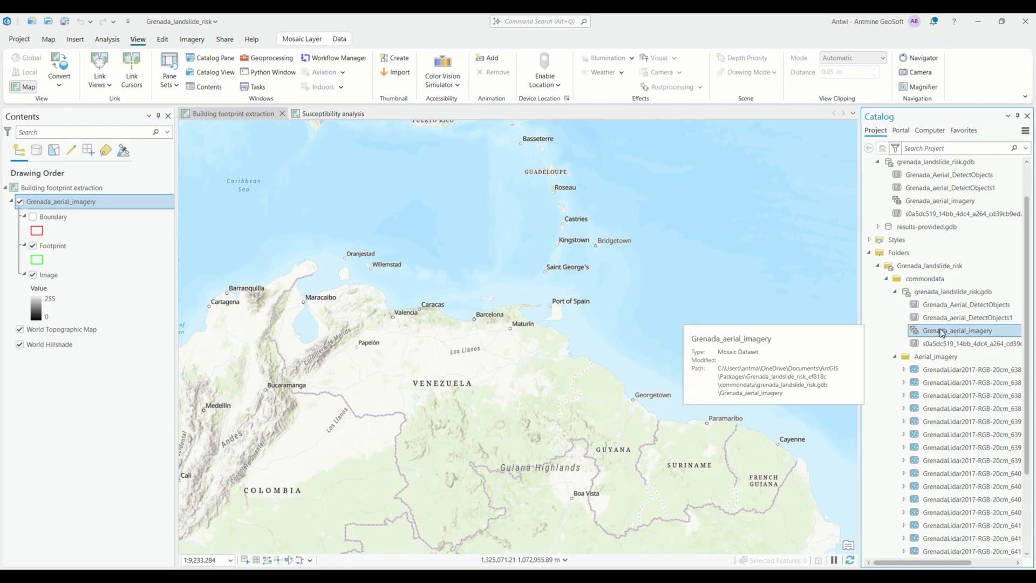
right_click(942, 332)
click(830, 275)
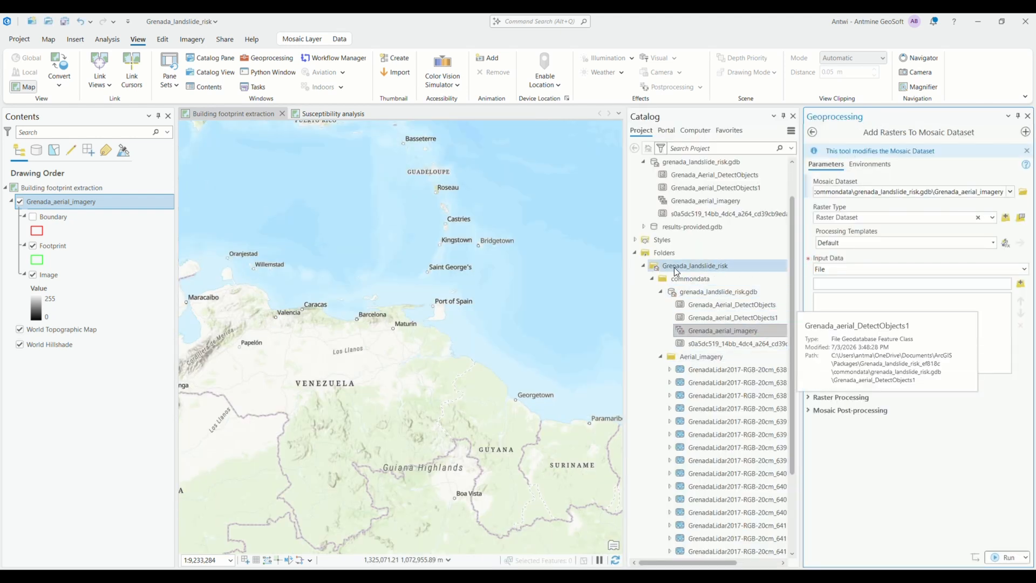
click(652, 277)
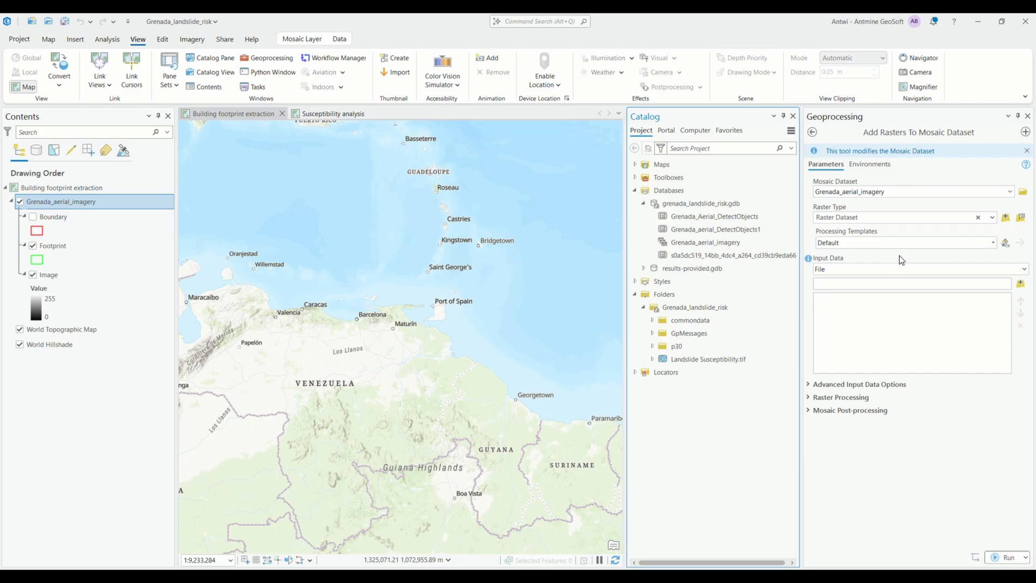
Set the input data type to Folder and choose the Aerial_imagery folder in commondata as the source.
click(1025, 269)
click(915, 292)
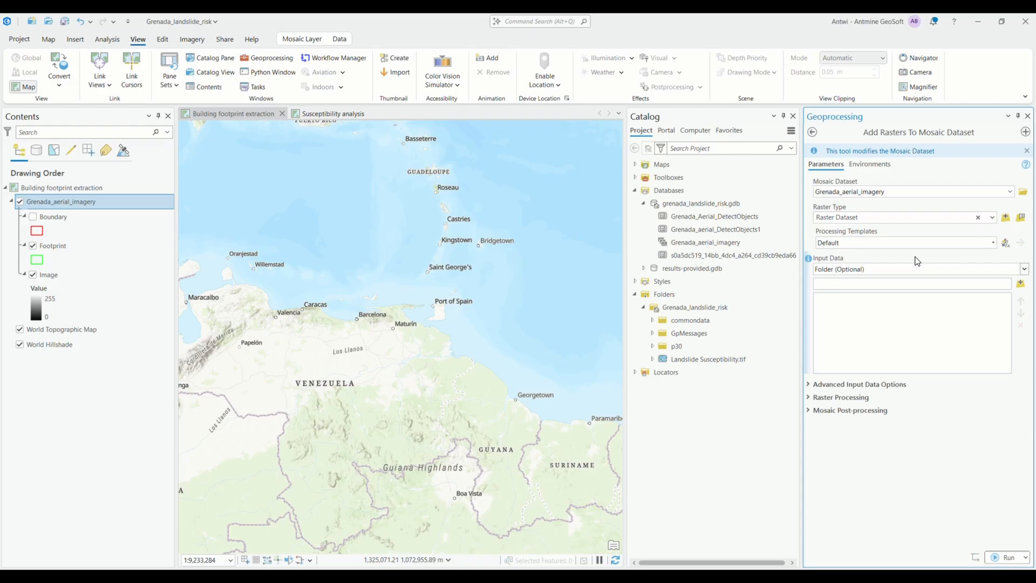
click(1020, 290)
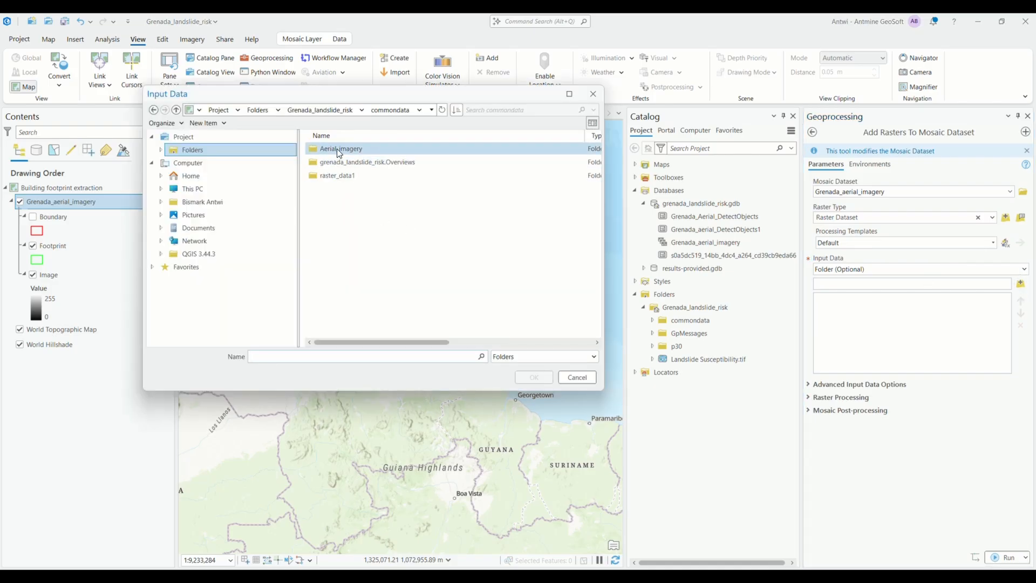
click(337, 150)
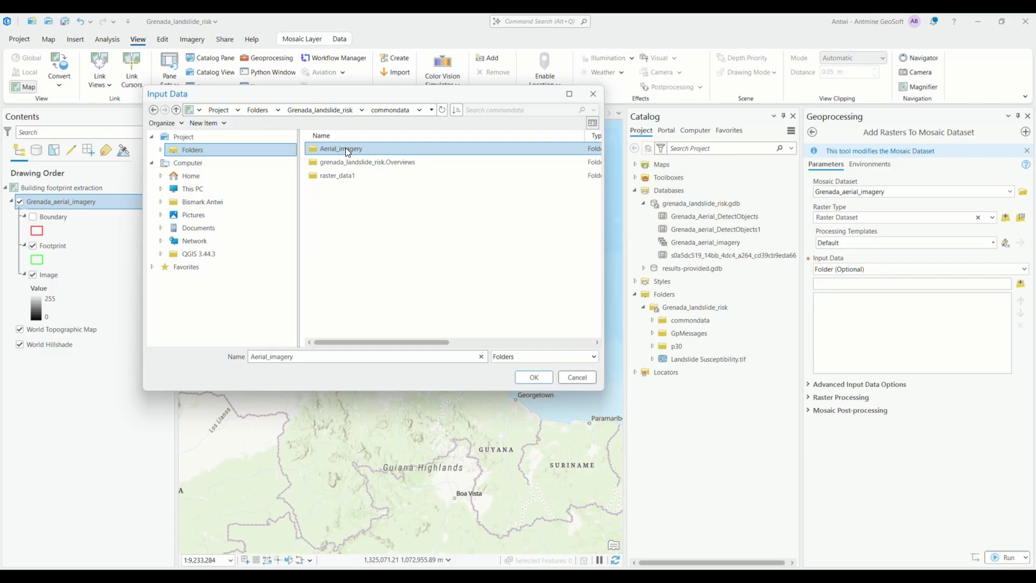
double_click(346, 147)
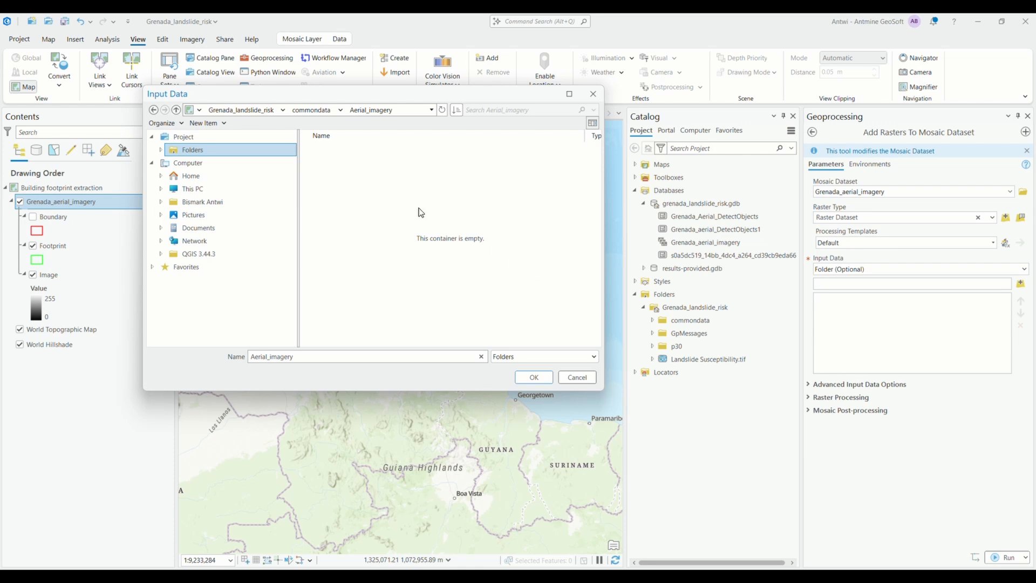
click(318, 110)
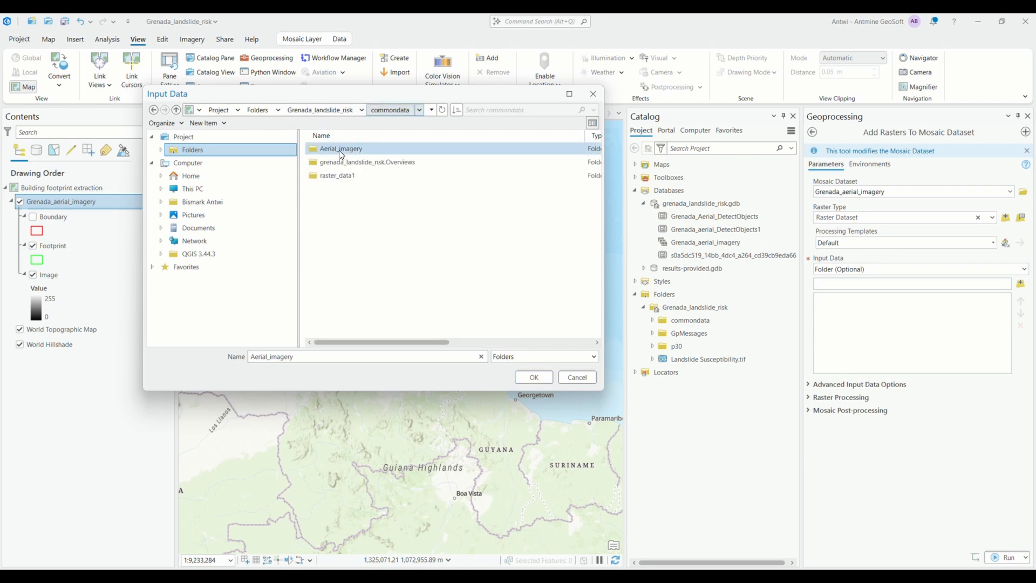
click(351, 149)
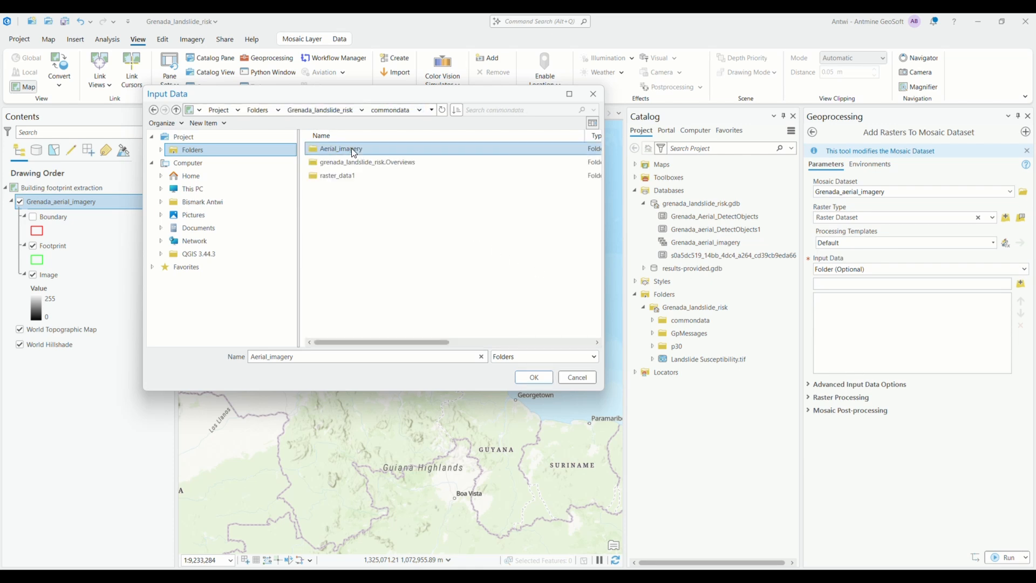
click(533, 379)
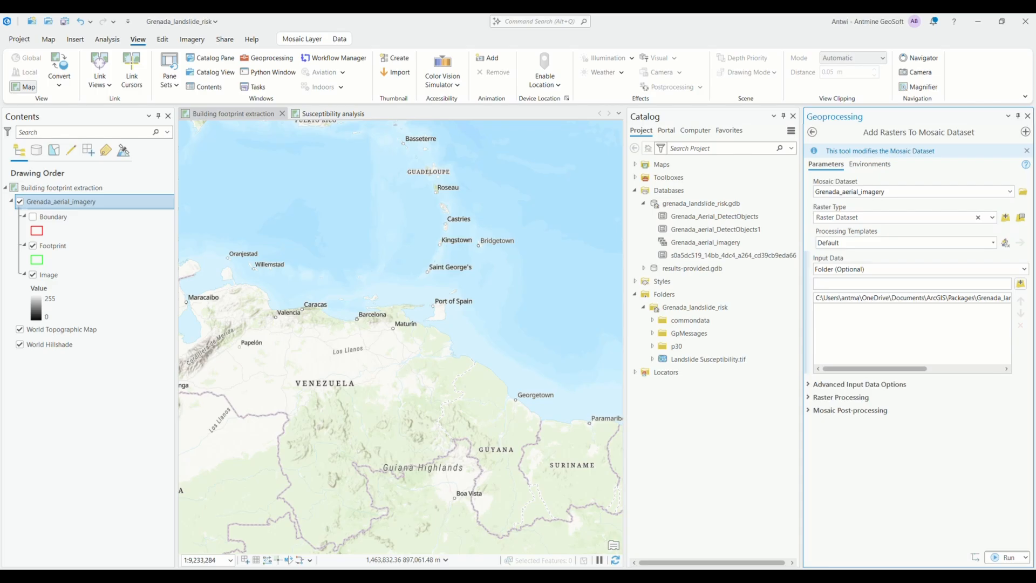
Enable building thumbnails, updating overviews and estimating mosaic dataset statistics in the mosaic post-processing options, and run the tool.
click(809, 384)
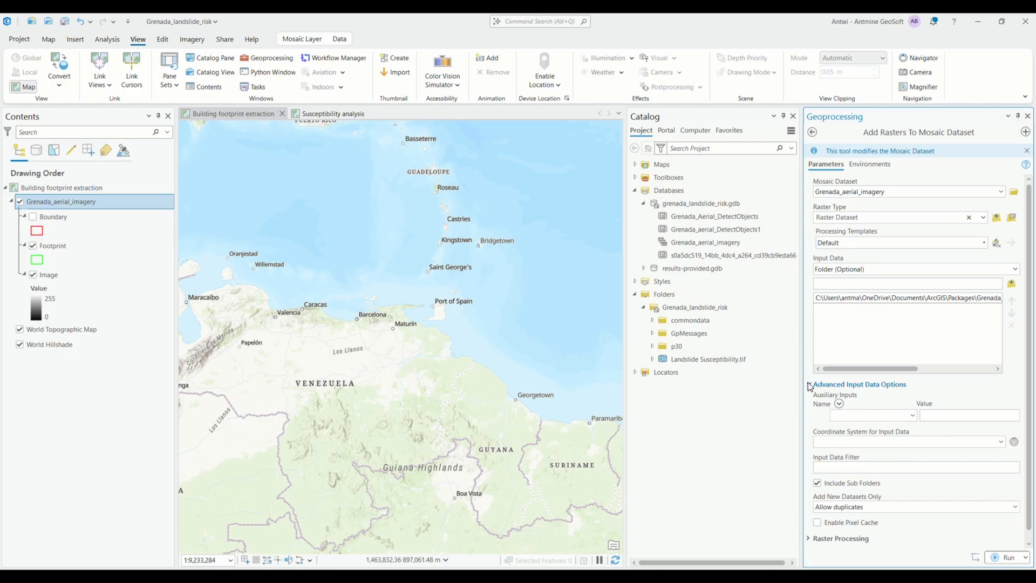
click(808, 384)
click(811, 397)
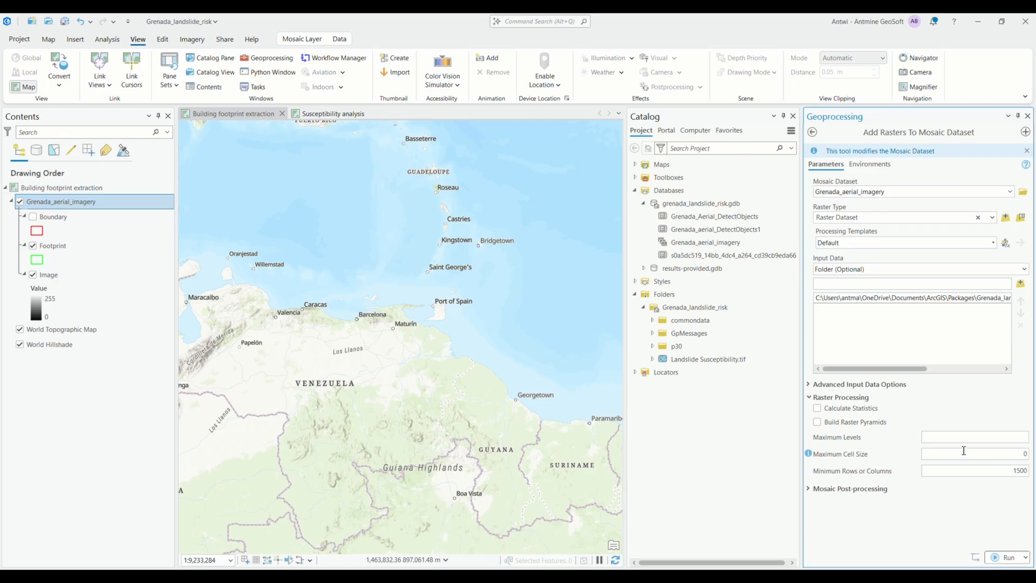
click(858, 490)
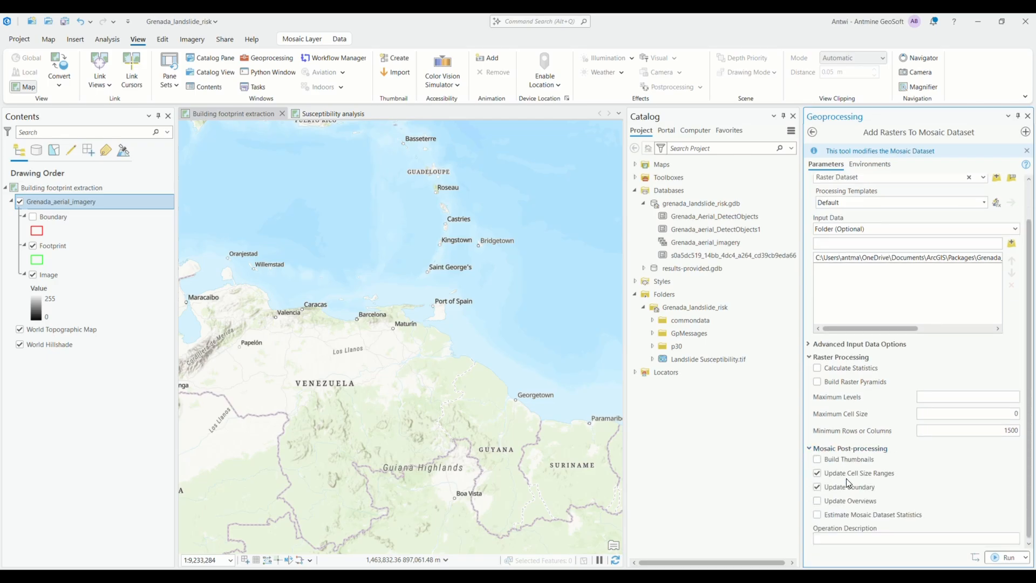
click(817, 461)
click(817, 487)
click(818, 515)
click(817, 474)
click(818, 502)
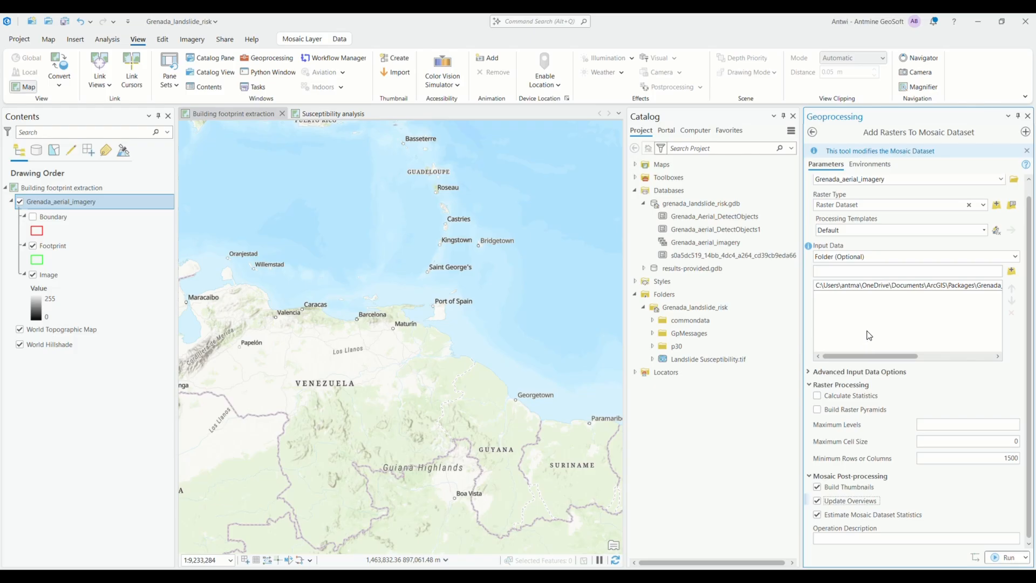
click(1005, 558)
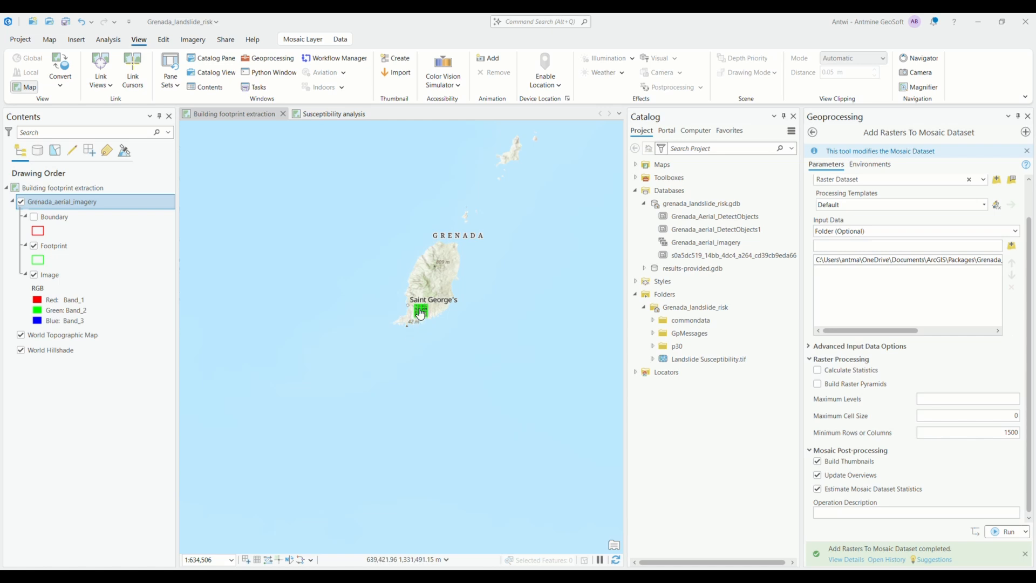
Examine the mosaicked aerial imagery near Saint George's, from the full footprint grid to individual buildings, and check the tool's run details.
scroll(422, 323, up, 5)
scroll(423, 323, up, 4)
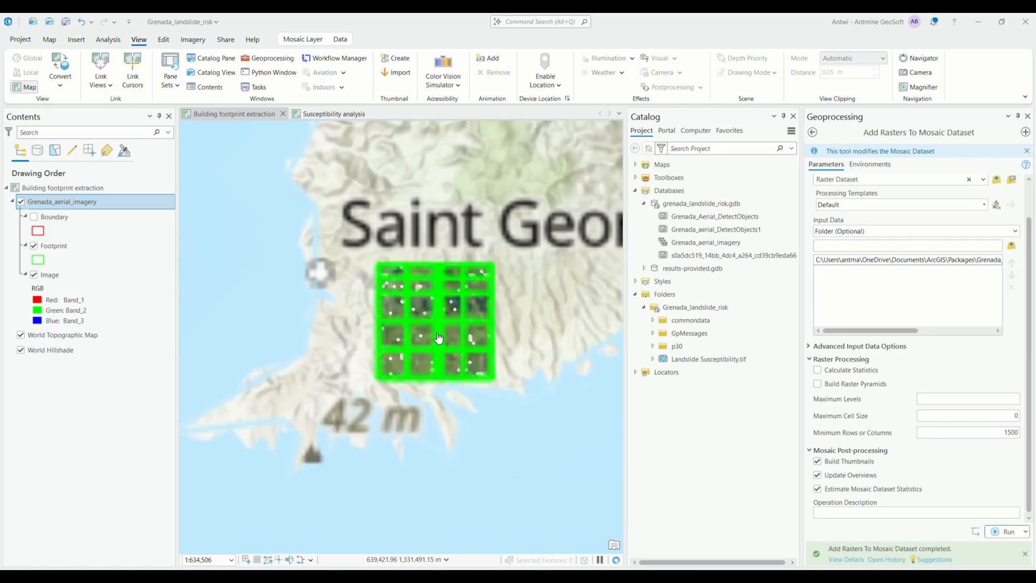
scroll(461, 351, up, 5)
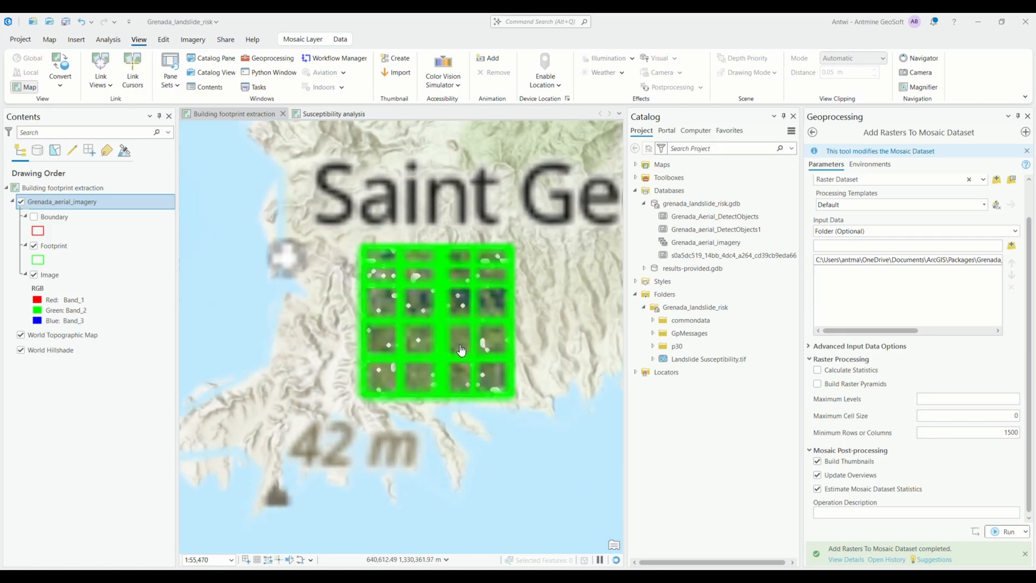
scroll(430, 306, up, 3)
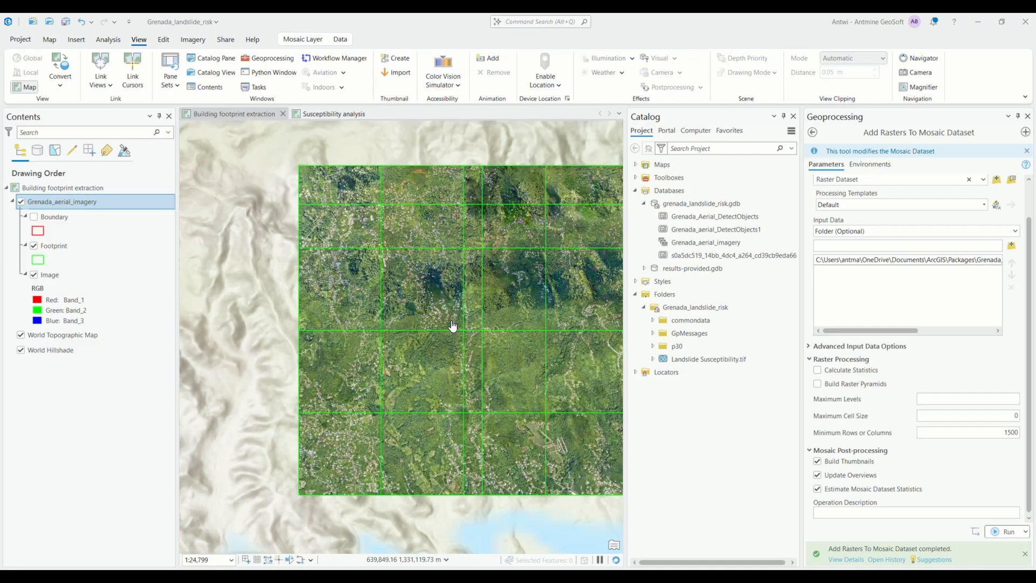
scroll(448, 324, down, 2)
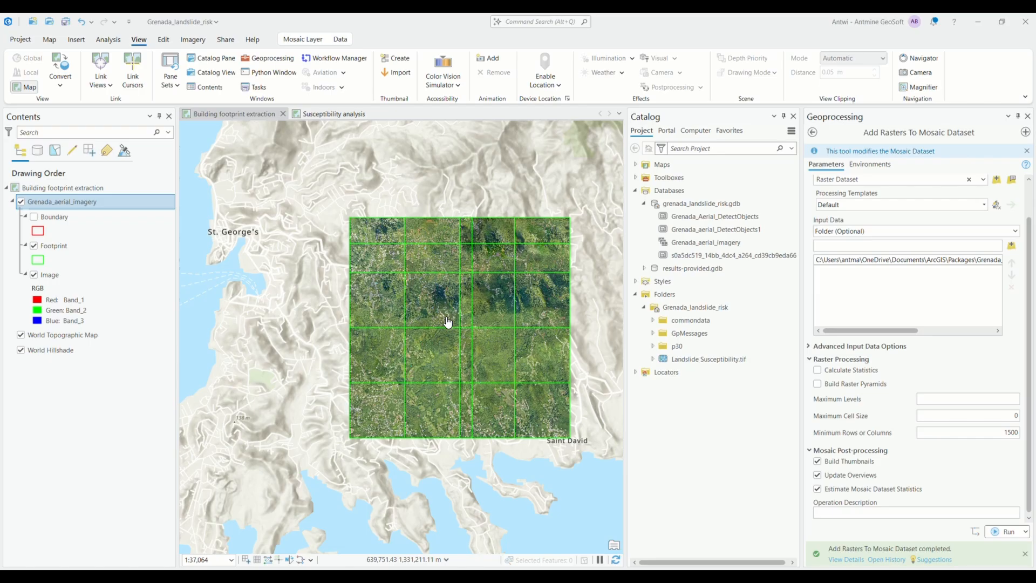
scroll(432, 300, up, 5)
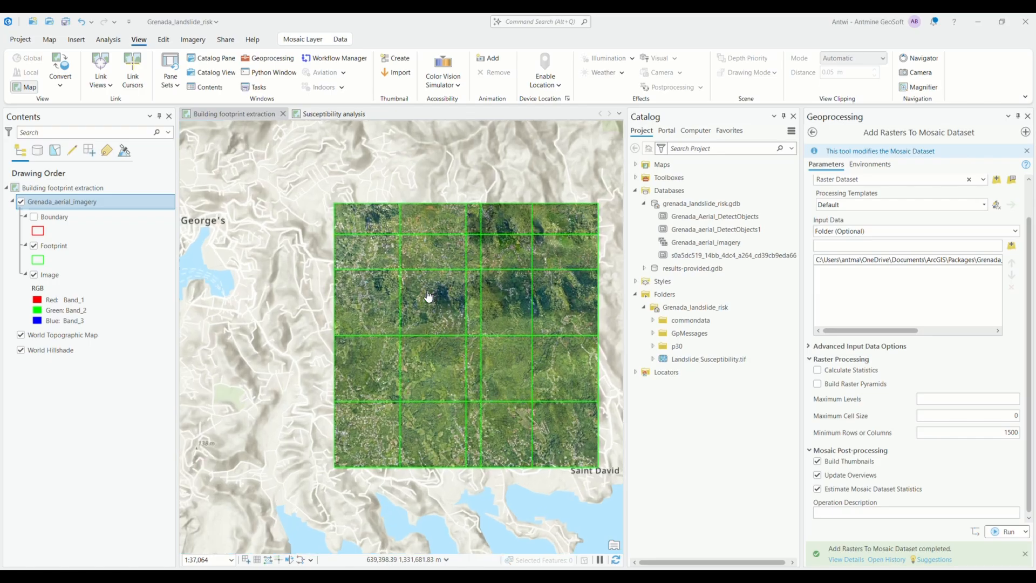
scroll(428, 296, up, 5)
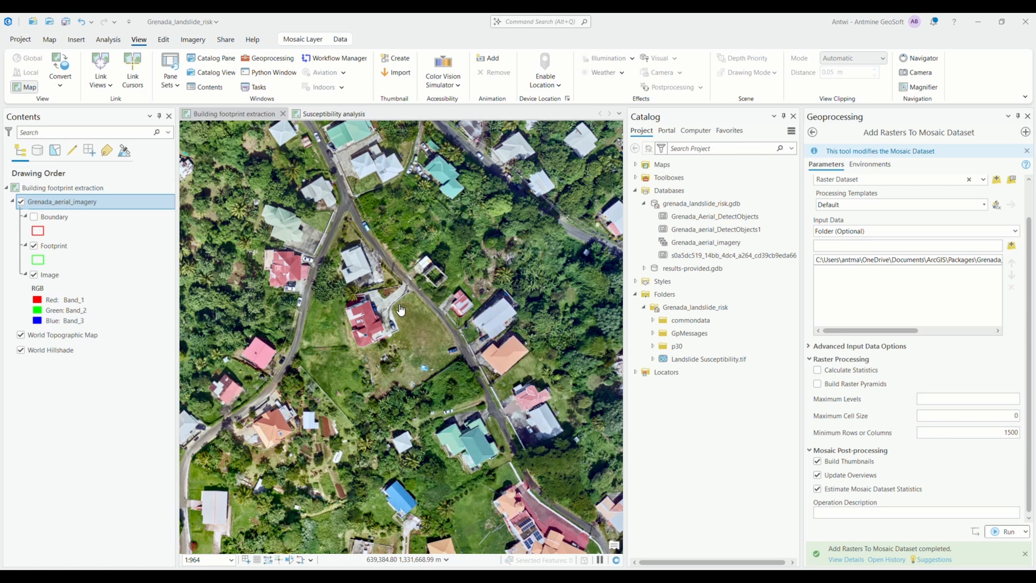
scroll(410, 322, down, 2)
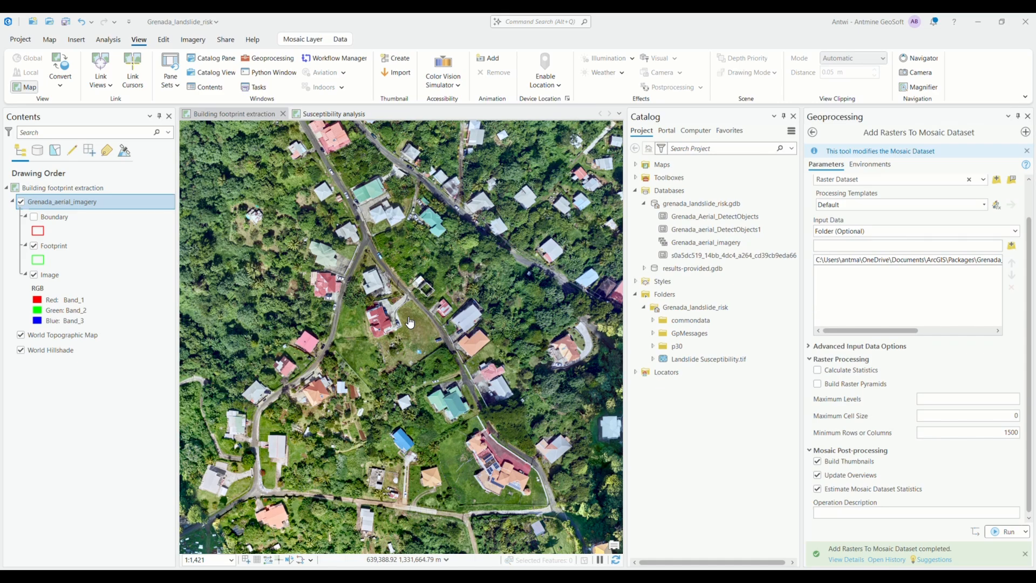
scroll(405, 381, down, 1)
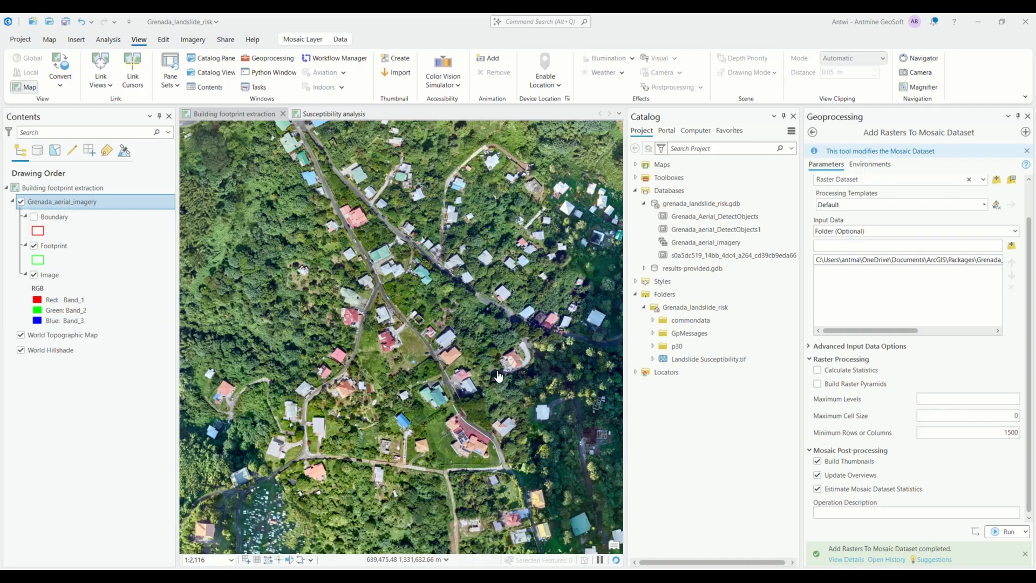
mouse_move(905, 555)
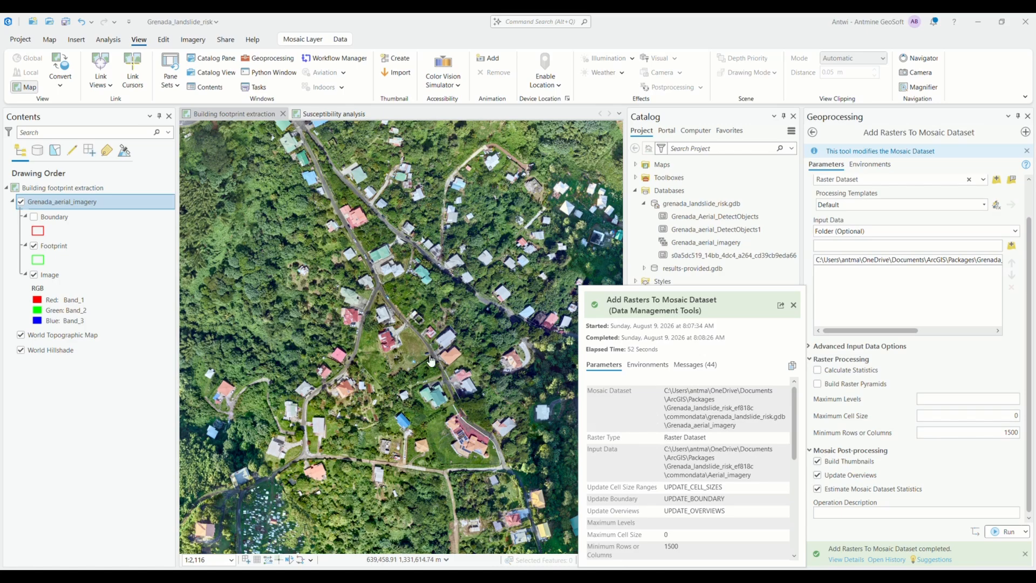
scroll(411, 336, down, 2)
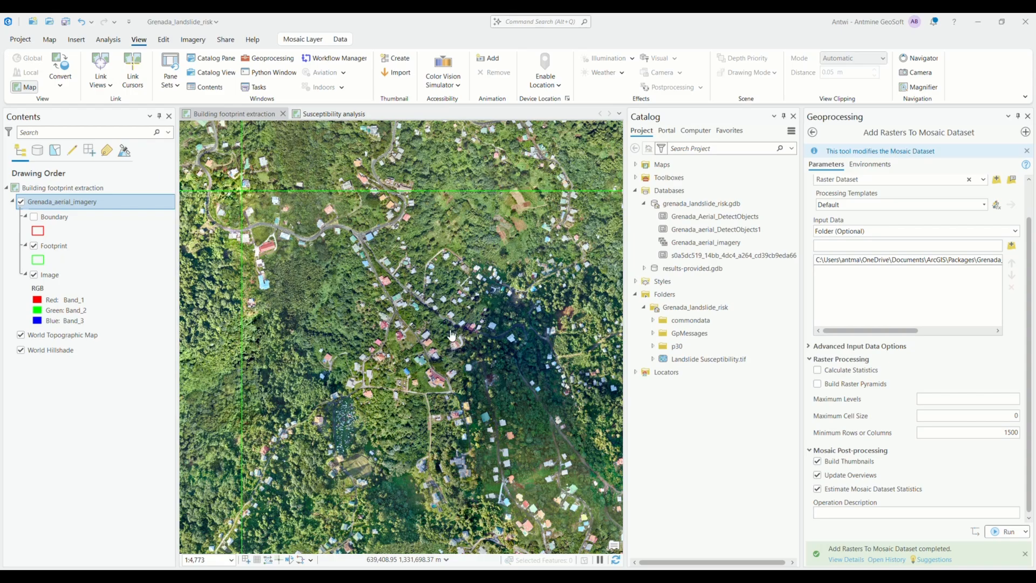
Open the Detect Objects Using Deep Learning tool from the Deep Learning toolset of the Image Analyst toolbox.
click(794, 116)
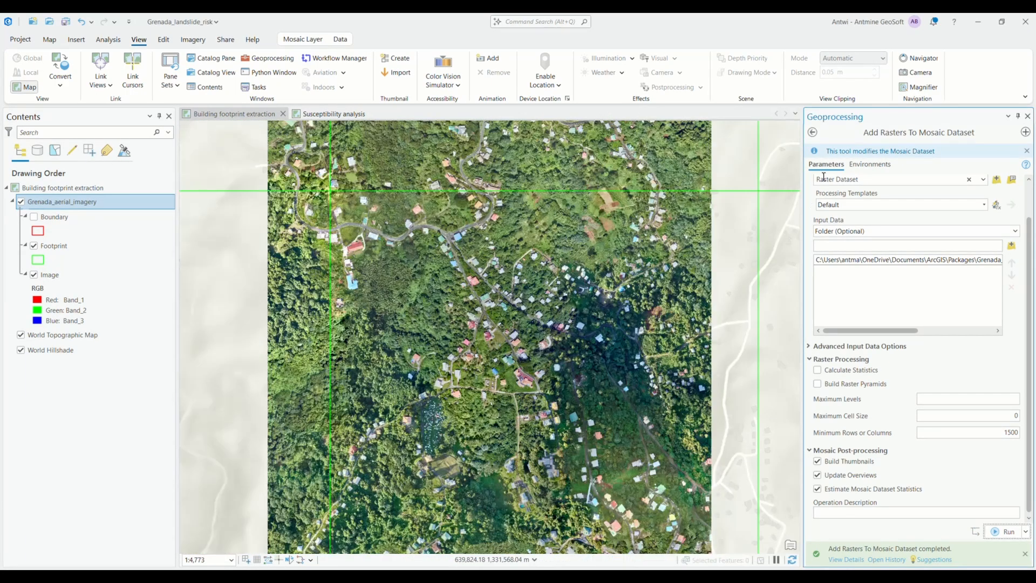
click(813, 134)
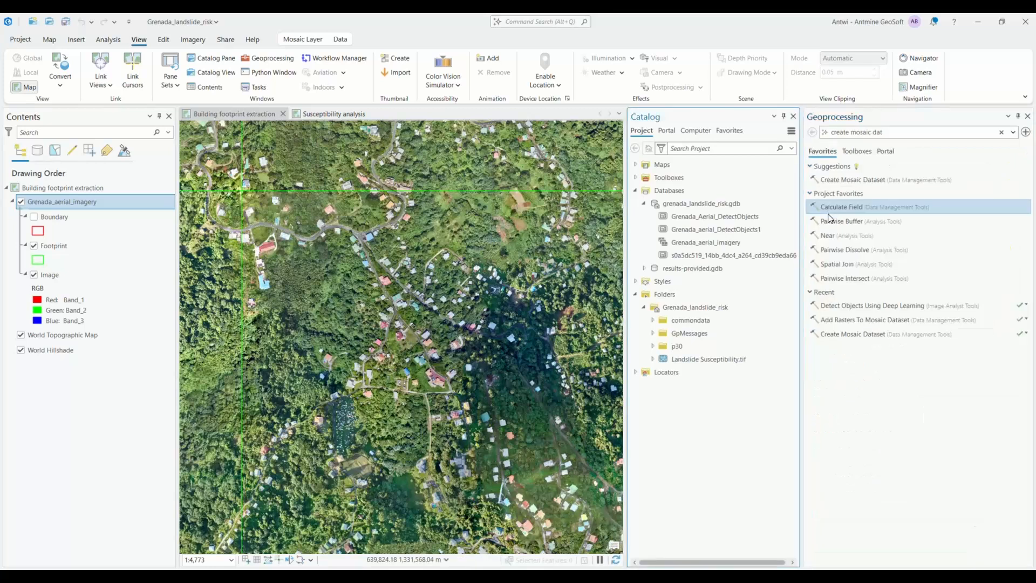
click(863, 152)
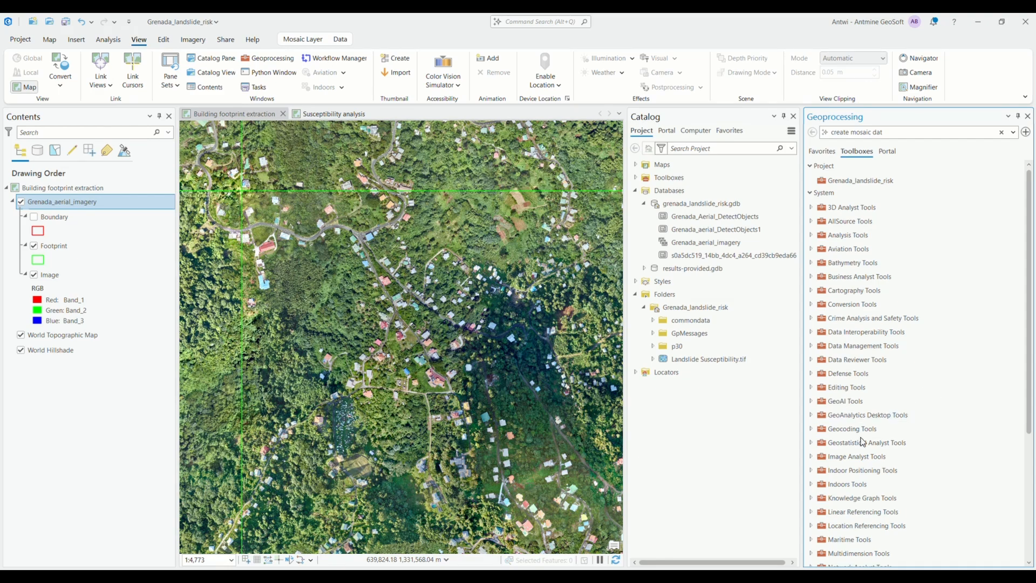
click(814, 458)
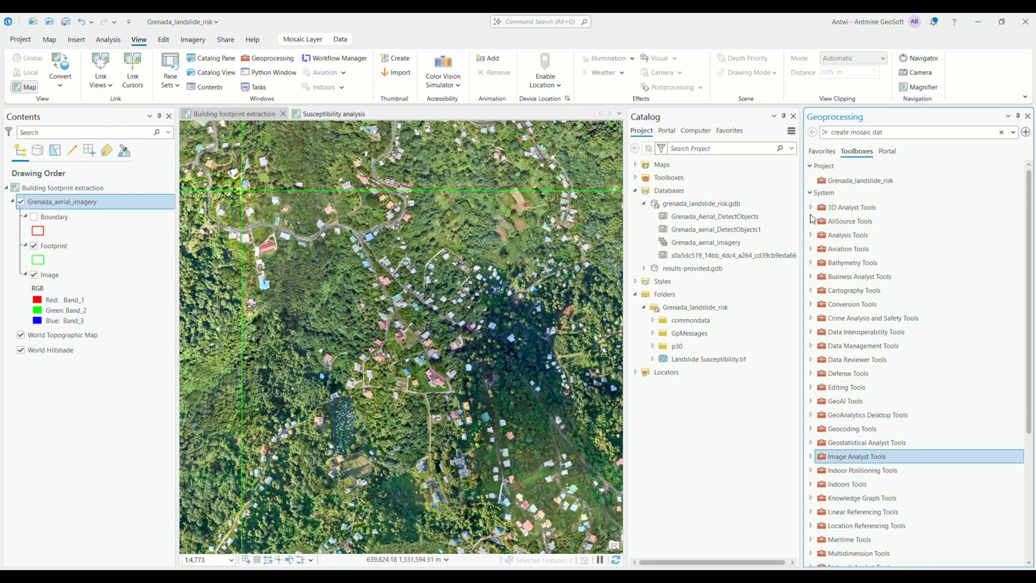
click(811, 456)
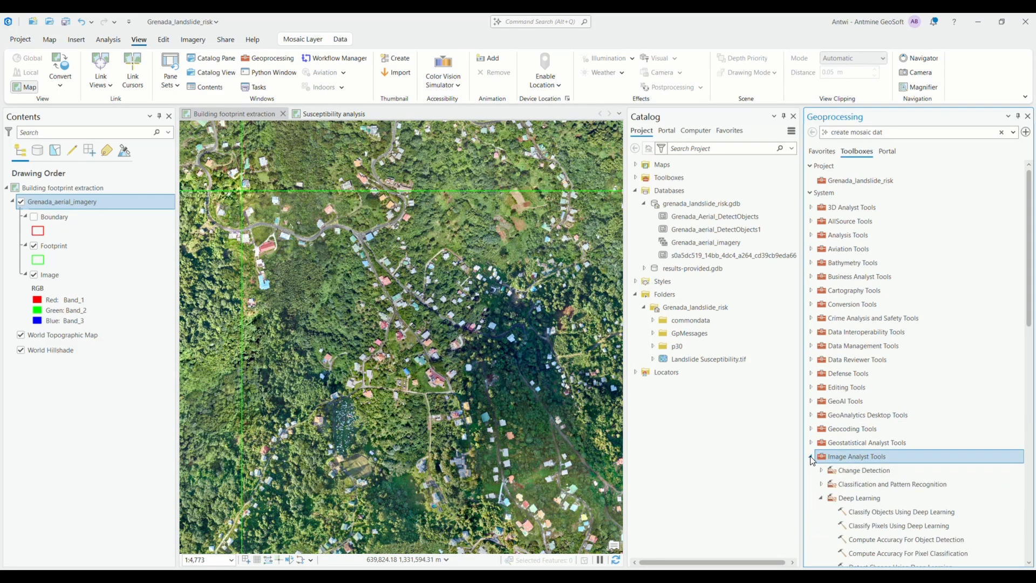
scroll(815, 461, down, 3)
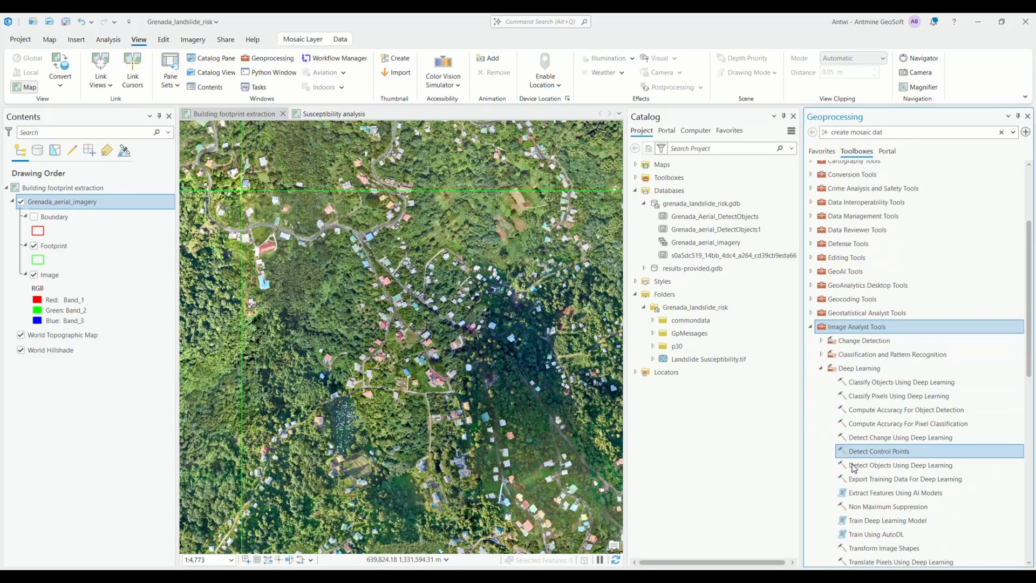
scroll(877, 463, down, 1)
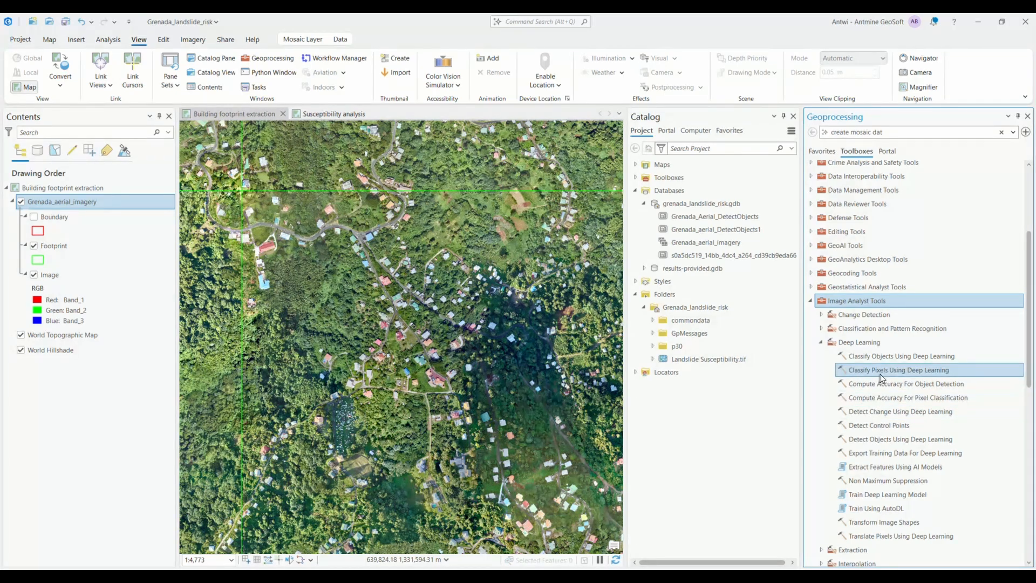
click(892, 442)
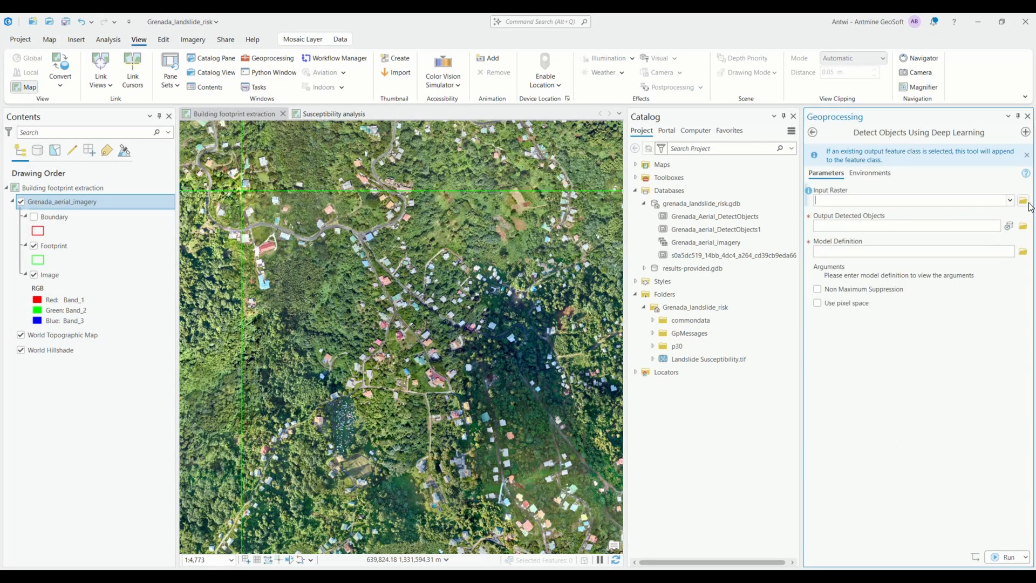
Use Grenada_aerial_imagery as the input raster and name the detected objects output Grenada_Building_Detect.
click(1011, 201)
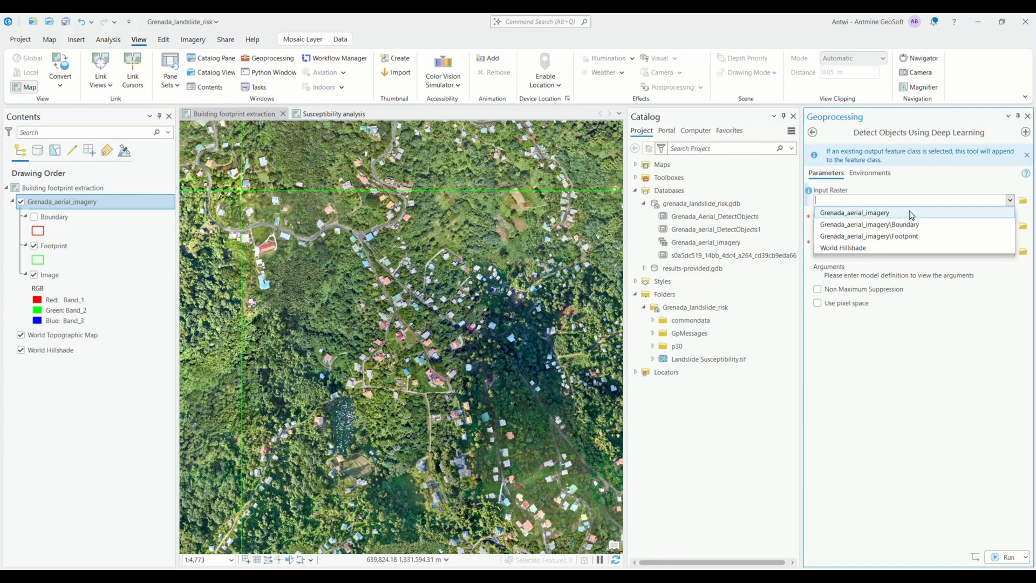
click(892, 215)
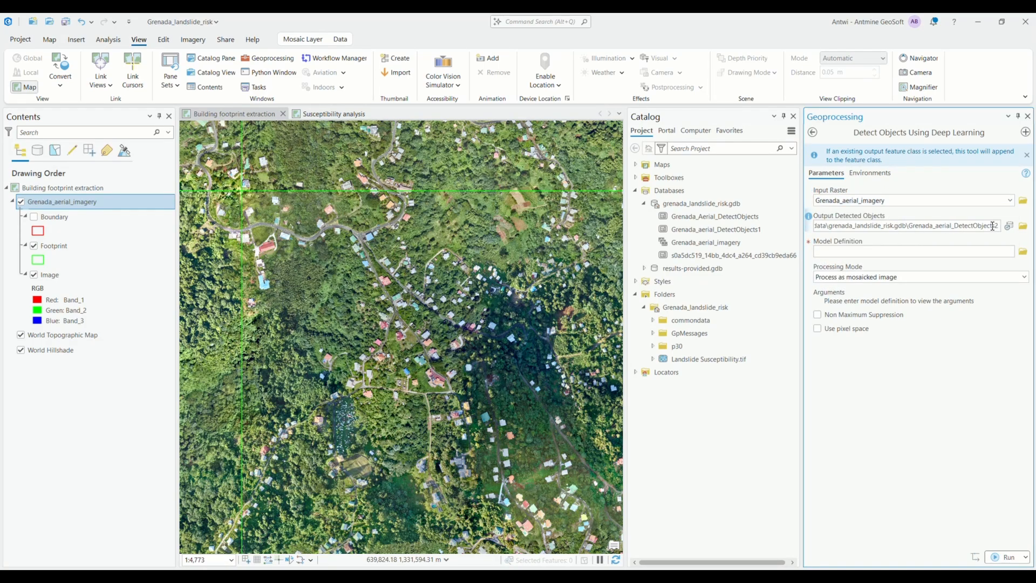
key(BackSpace)
key(BackSpace)
key(BackSpace)
key(BackSpace)
key(BackSpace)
key(BackSpace)
key(BackSpace)
key(BackSpace)
key(BackSpace)
key(BackSpace)
key(BackSpace)
key(BackSpace)
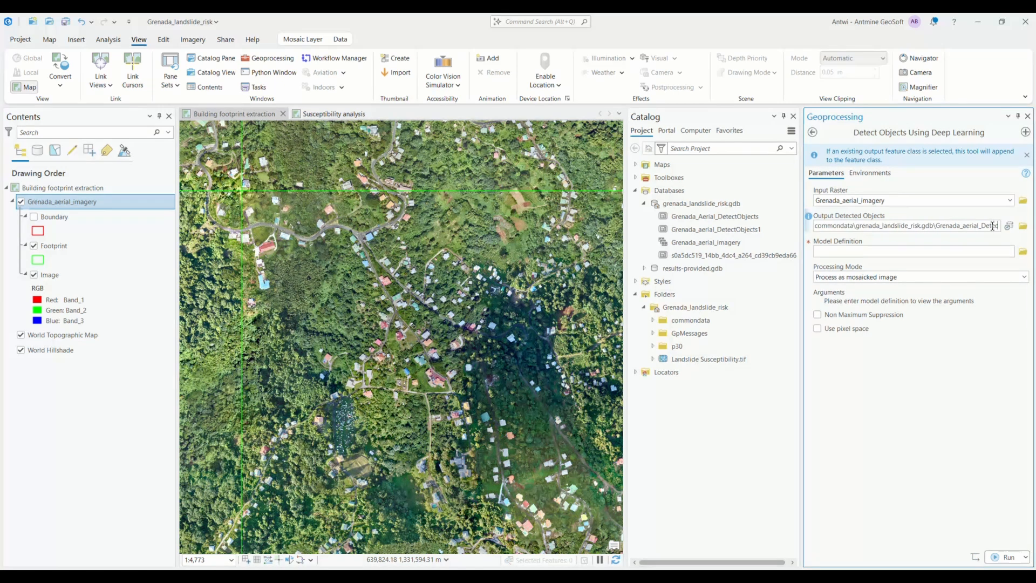
key(BackSpace)
key(BackSpace)
key(BackSpace)
key(BackSpace)
key(BackSpace)
key(BackSpace)
key(BackSpace)
key(BackSpace)
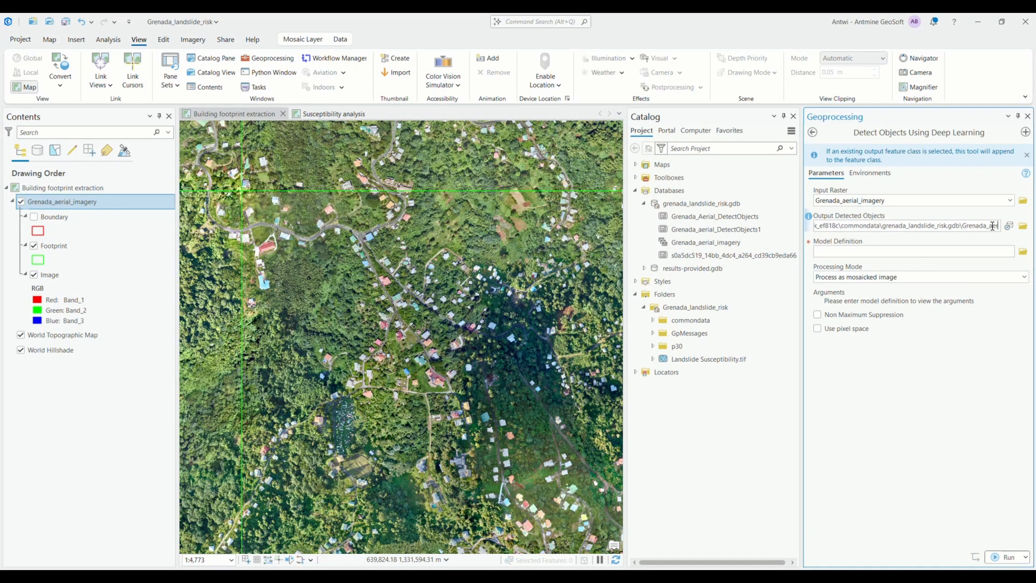
key(BackSpace)
key(BackSpace)
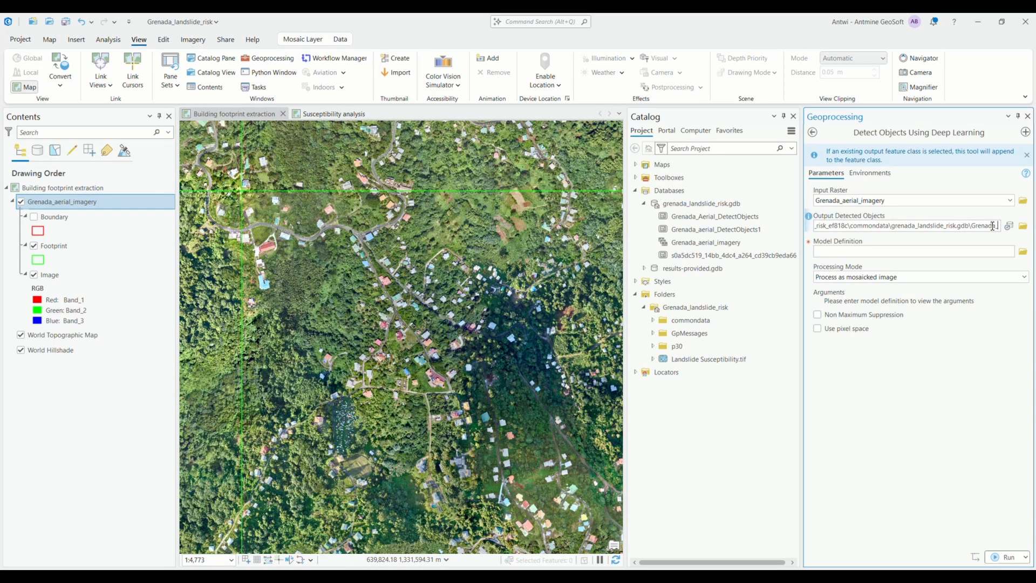
text(_Bu)
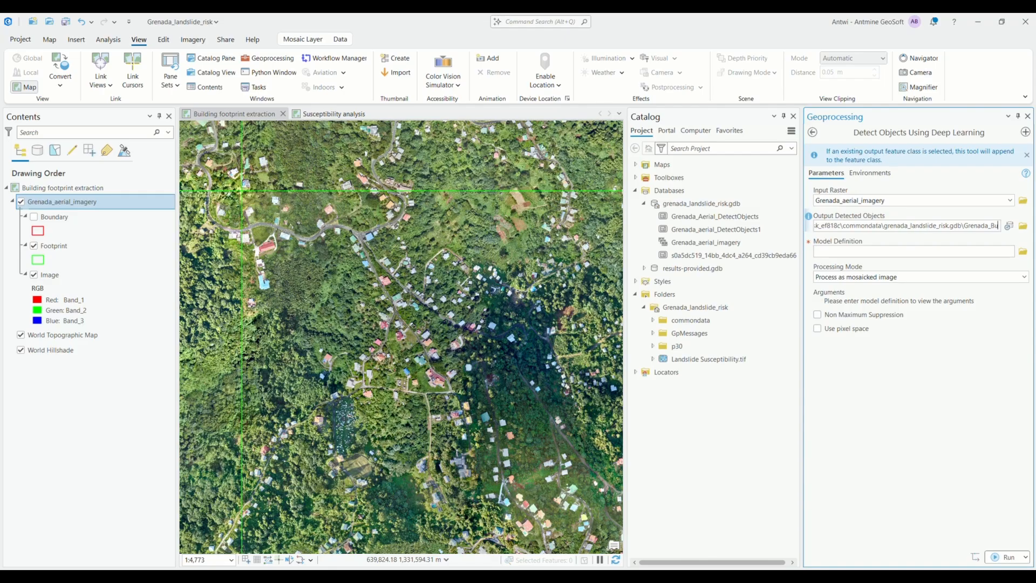
text(ilding)
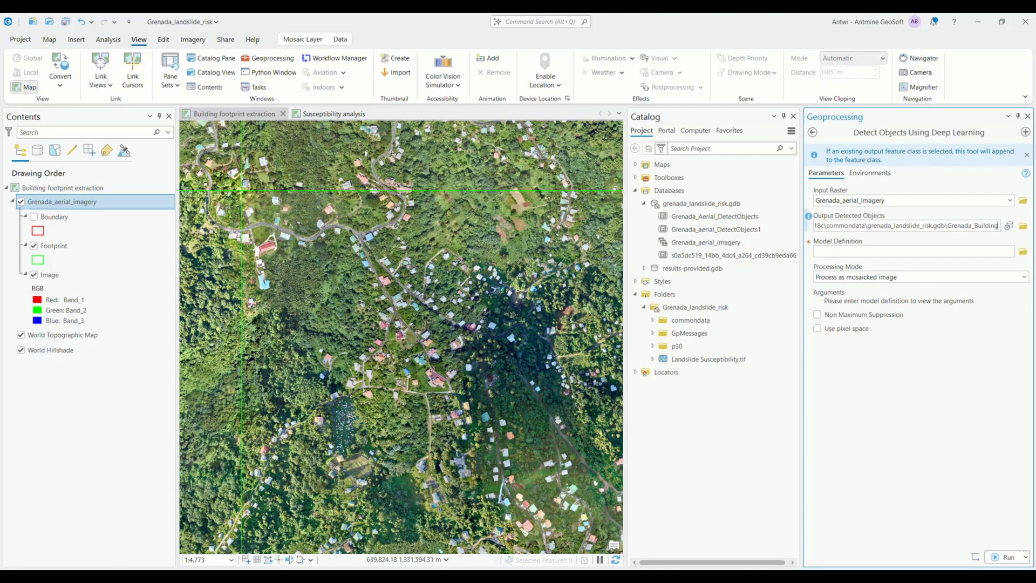
text(_)
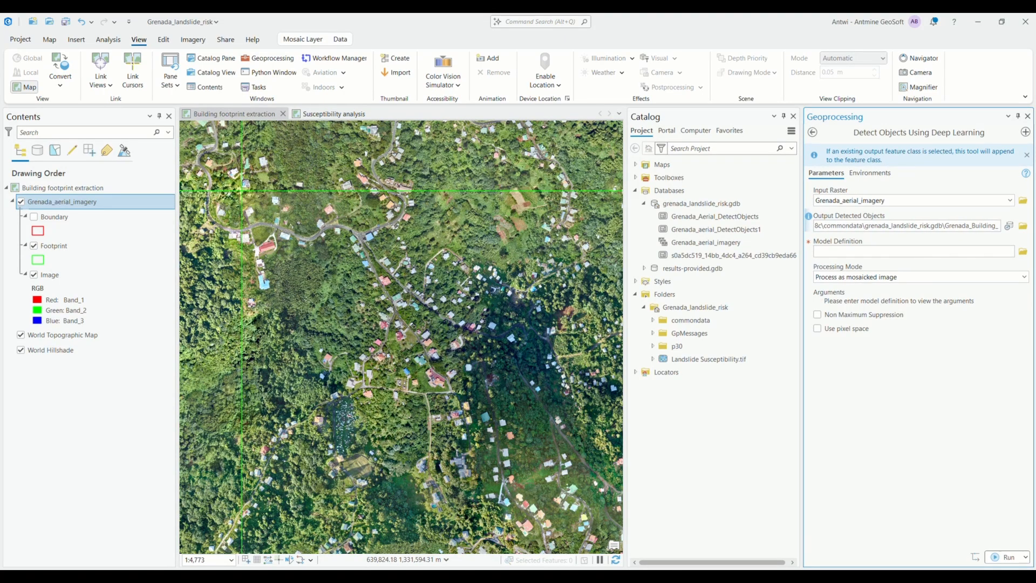
text(Detects)
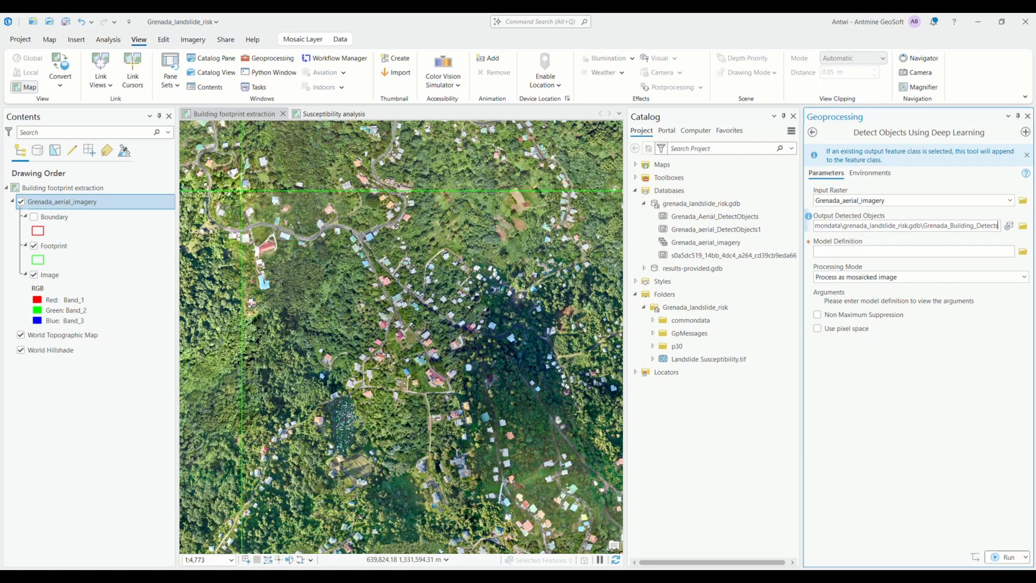
key(BackSpace)
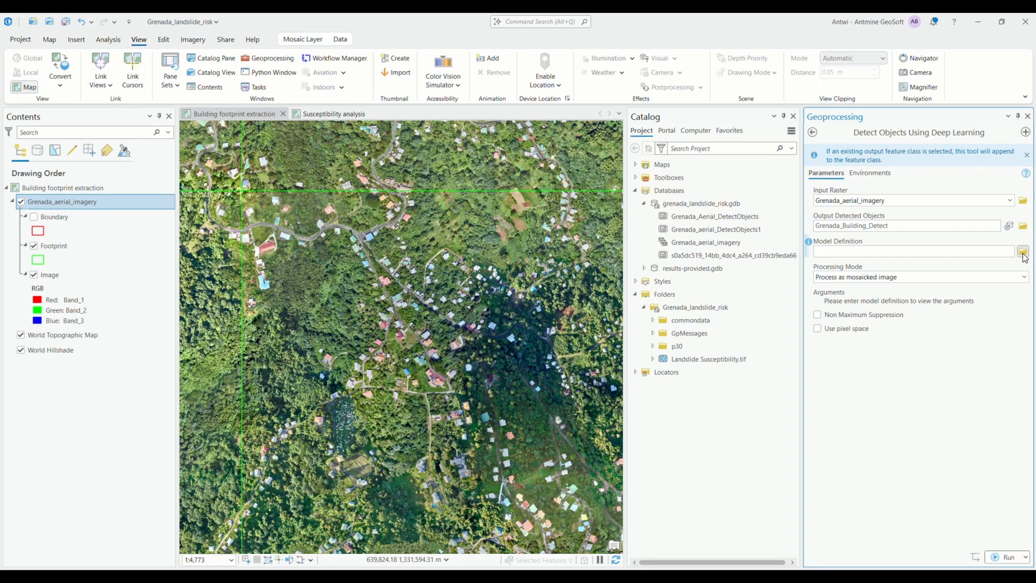
Search the Living Atlas for "building extraction" and set Building Footprint Extraction - USA as the model definition.
click(1023, 252)
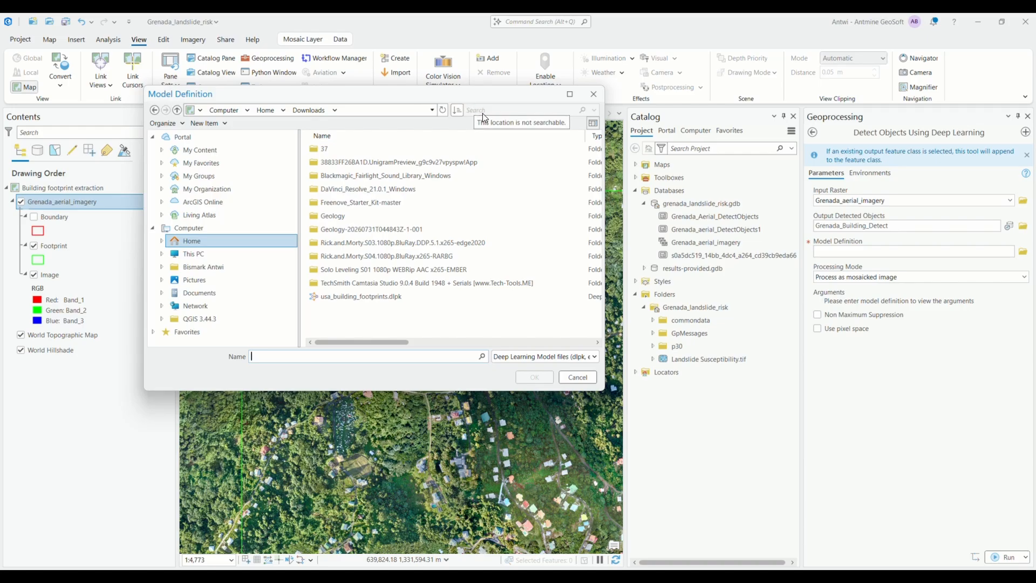
click(205, 215)
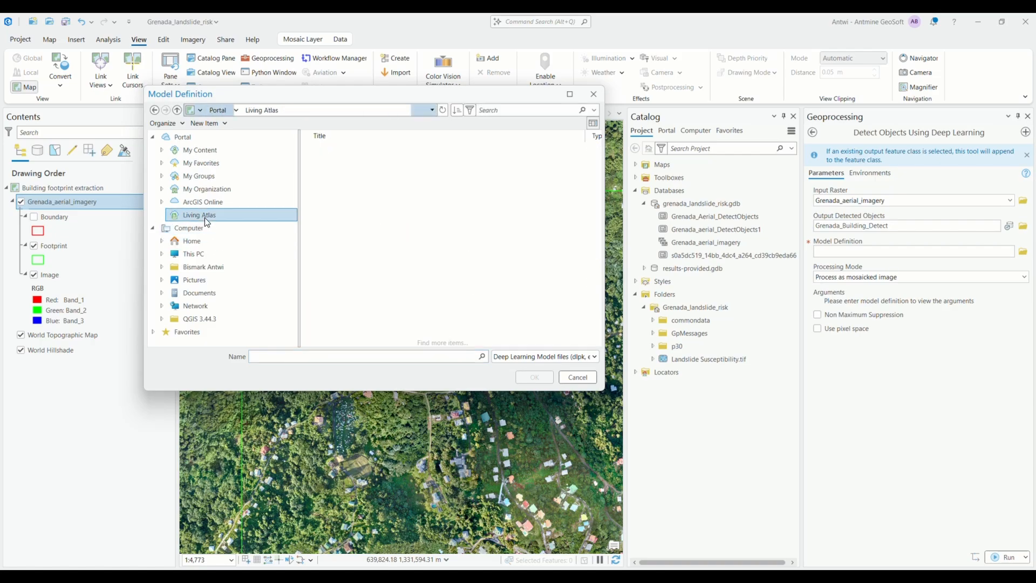
click(497, 111)
text(build)
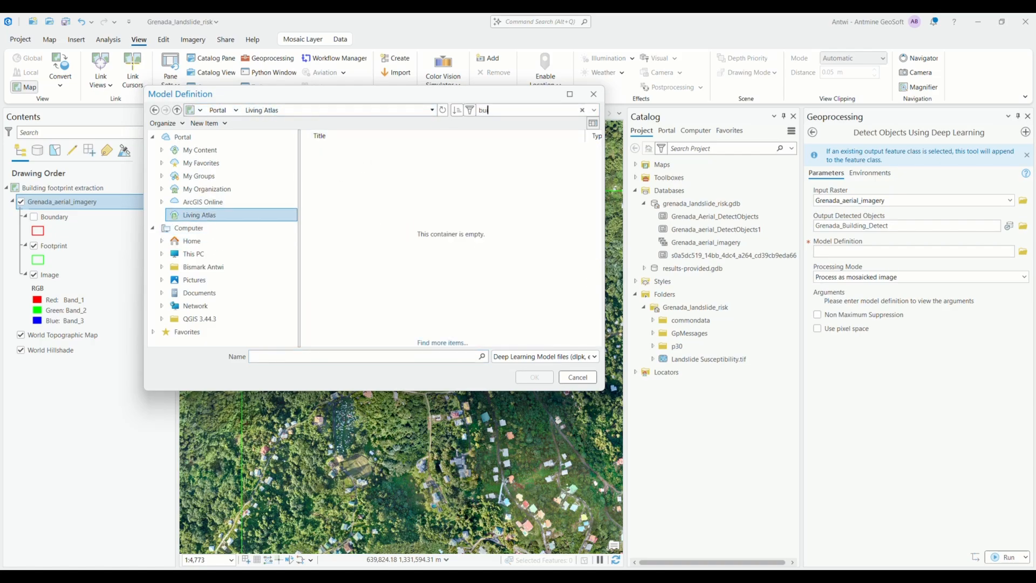
text(ing extraction)
key(Return)
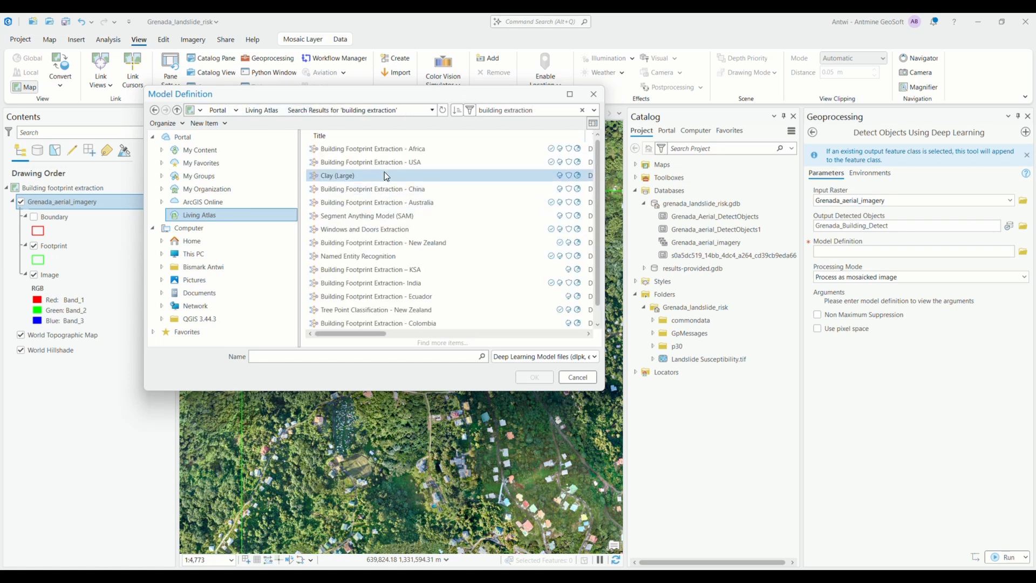
click(390, 161)
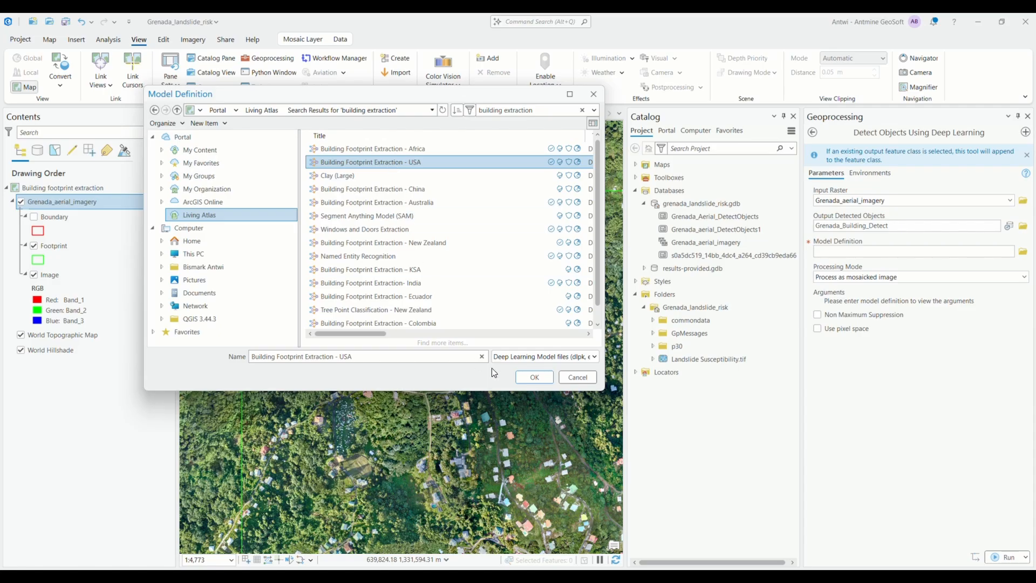
click(529, 378)
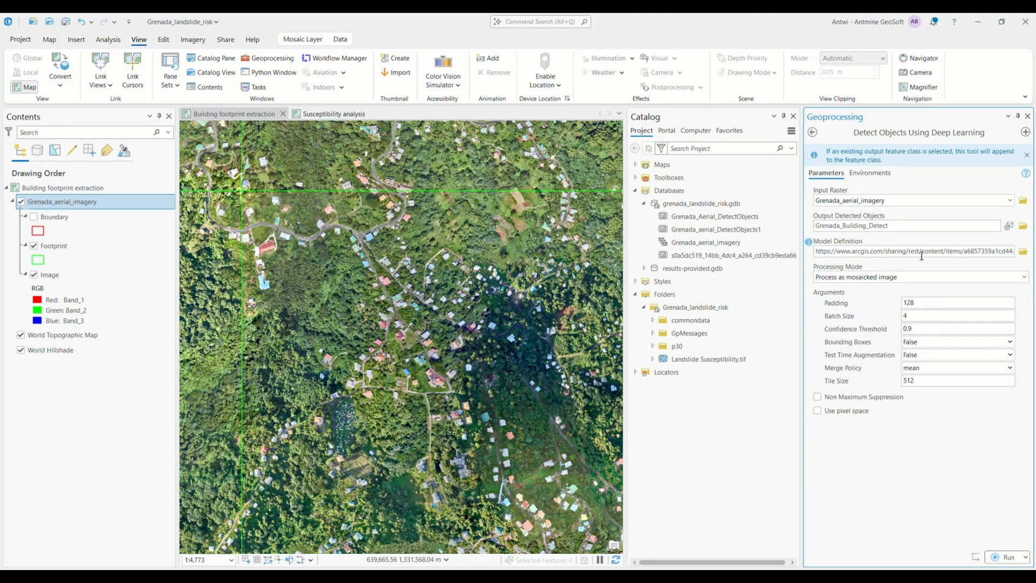
Search the Living Atlas models for "detect buildings" and examine the listed models' details without changing the model definition.
click(1023, 253)
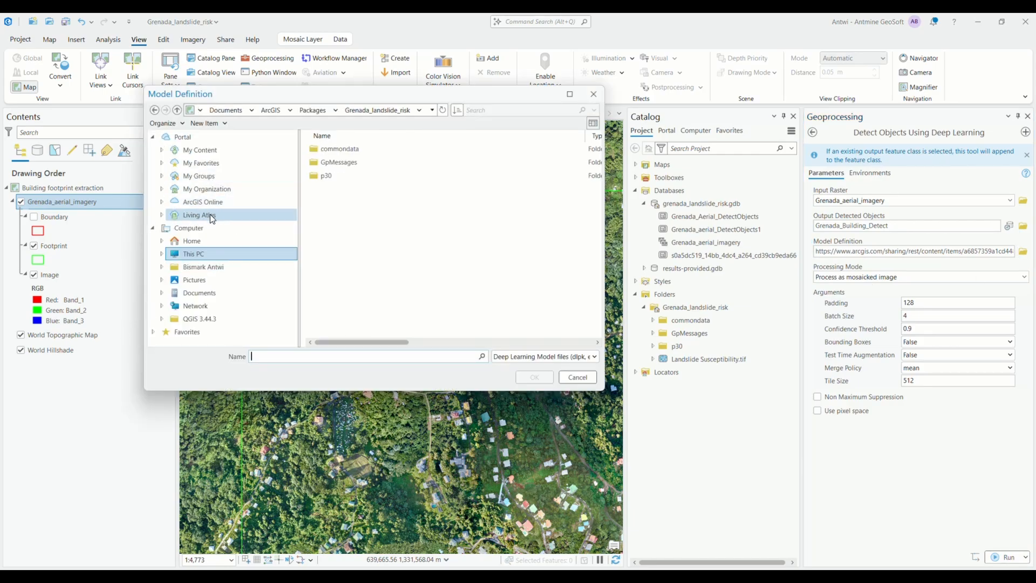
click(212, 216)
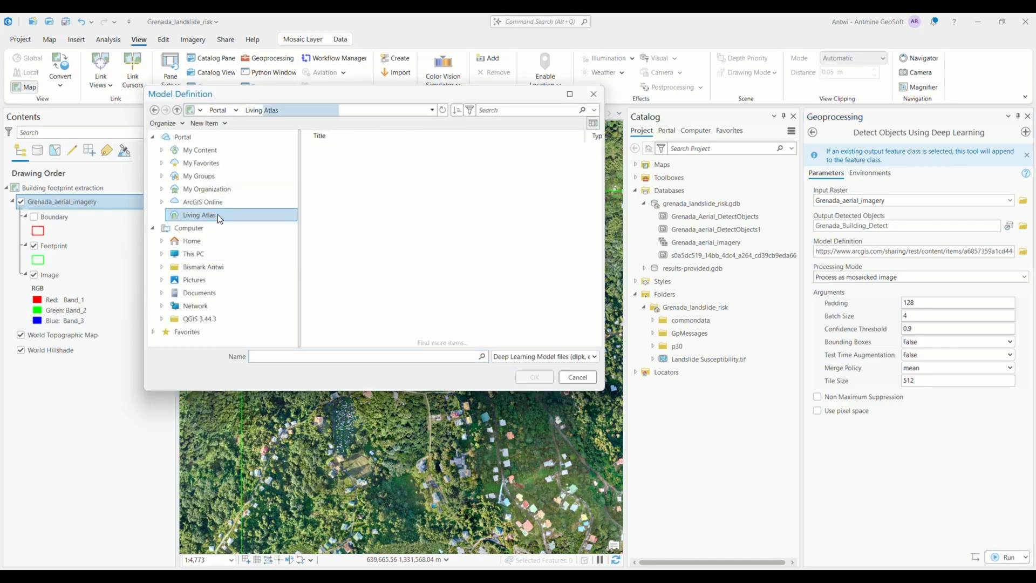
click(499, 111)
text(detect bu)
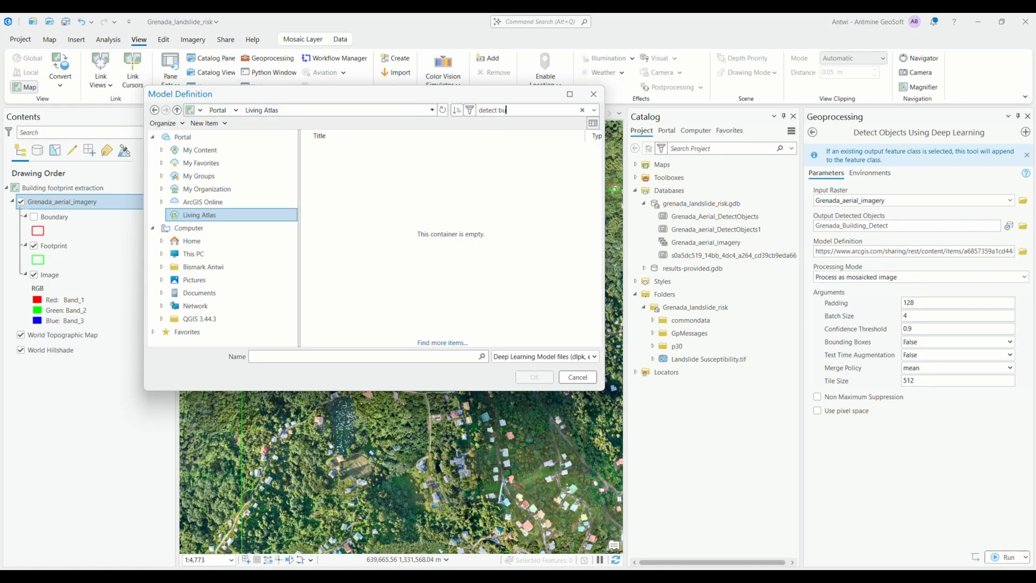
text(ildings)
key(Return)
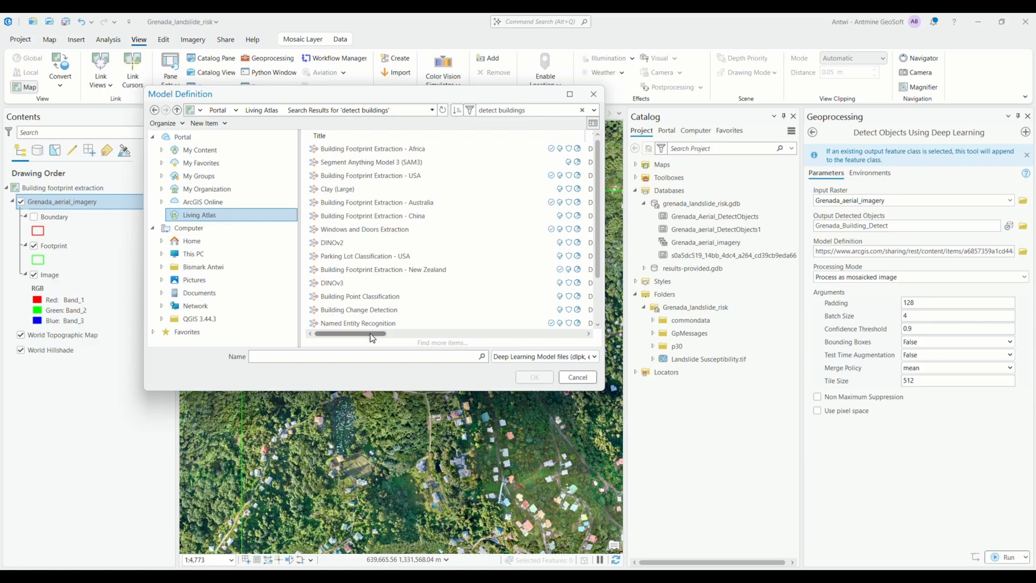
drag(373, 337, 350, 335)
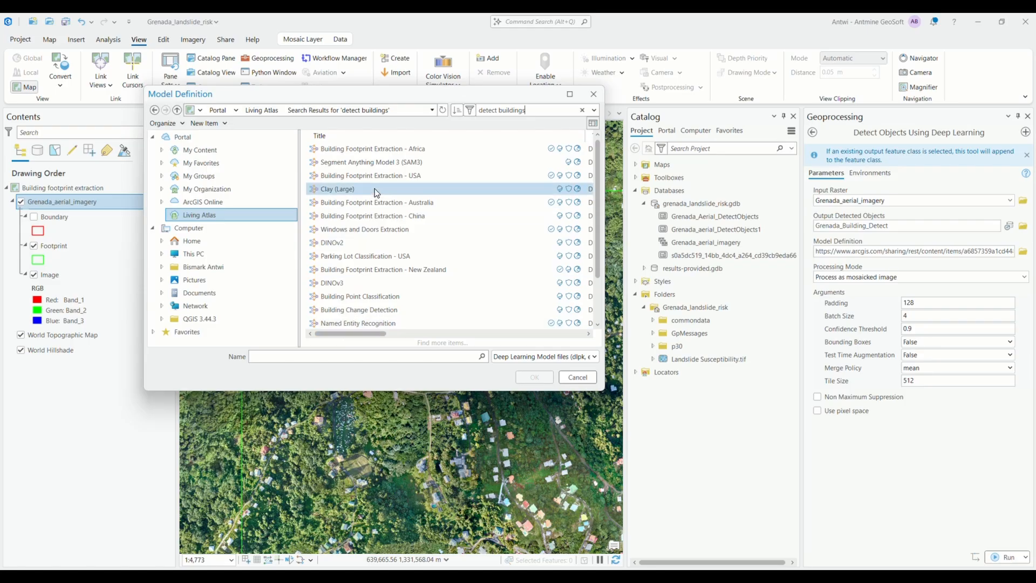
drag(360, 335, 445, 325)
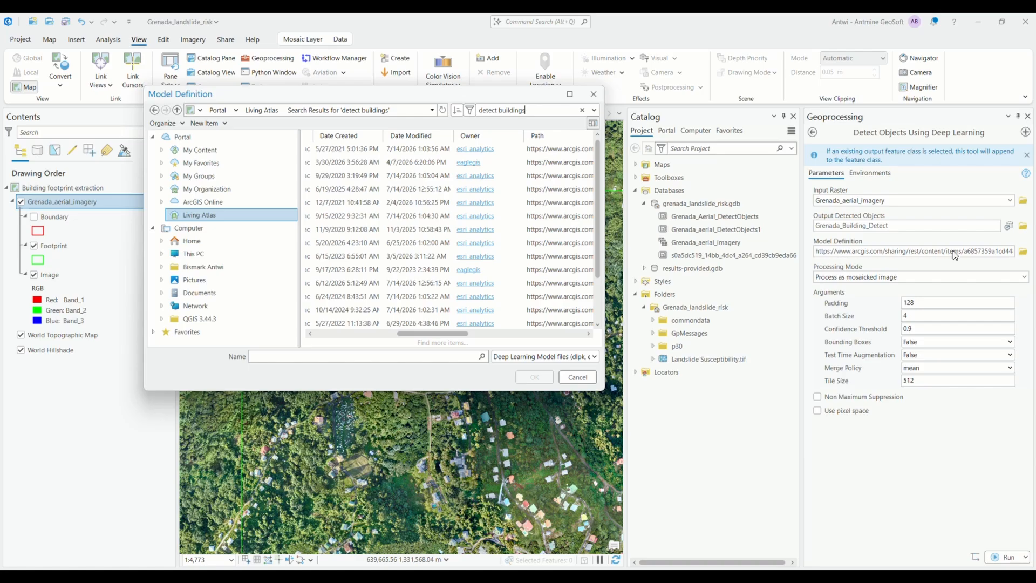
click(593, 95)
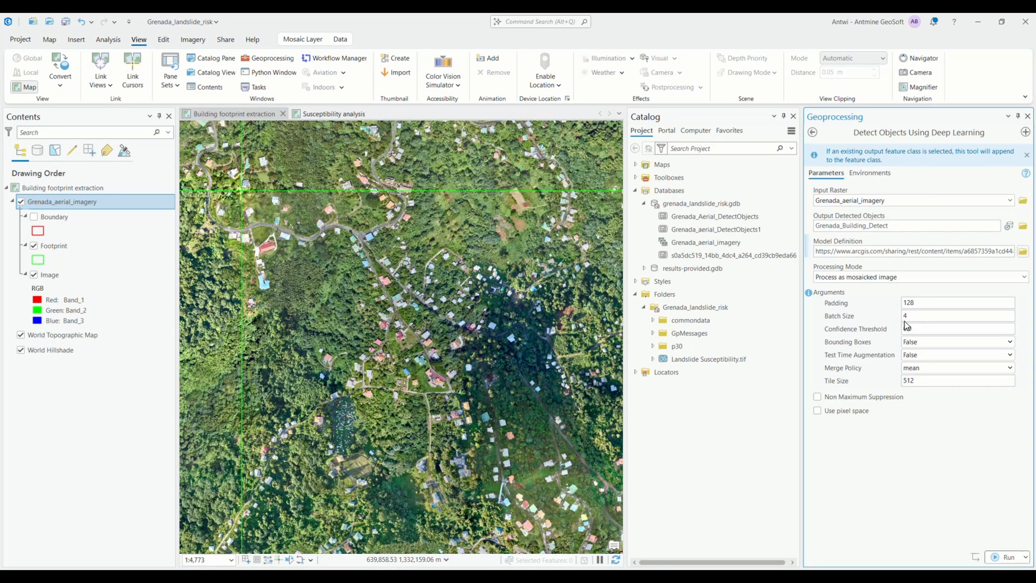
Set the model's confidence threshold argument to 0.6.
click(907, 328)
text(0.9)
key(BackSpace)
key(BackSpace)
text(.6)
Review the tool's environment settings and run the building detection on the aerial imagery.
click(865, 174)
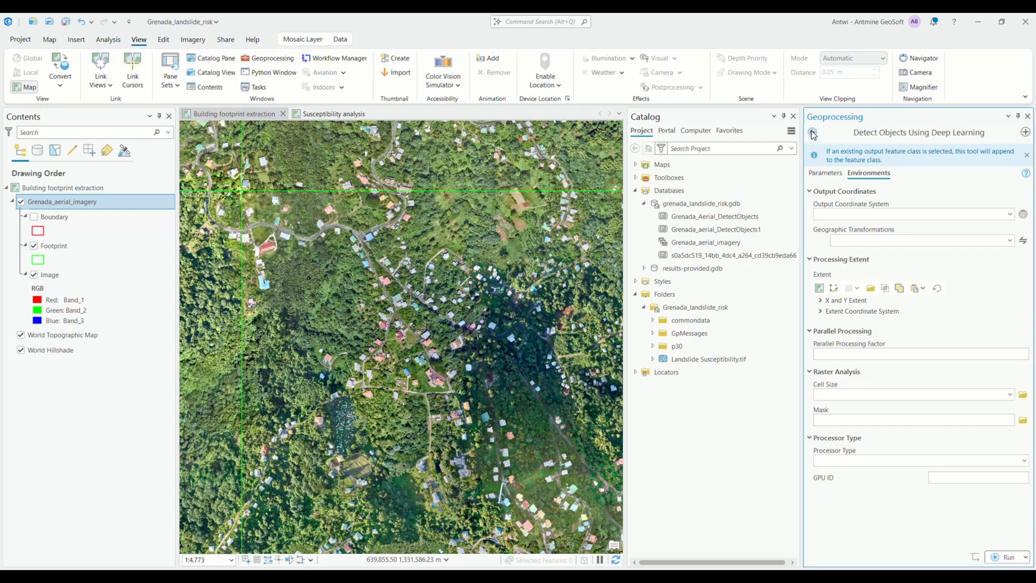
click(825, 173)
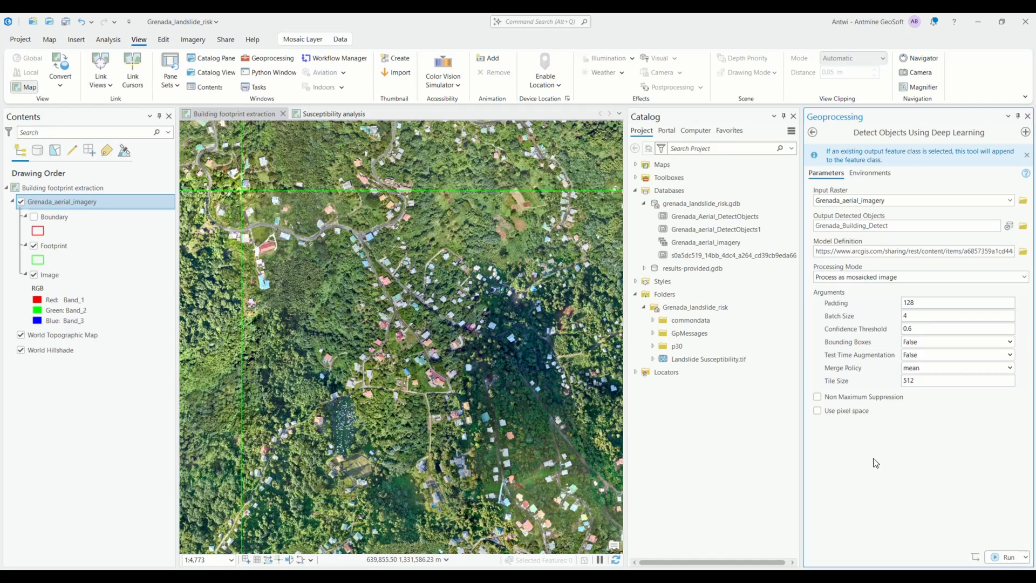
scroll(408, 331, up, 2)
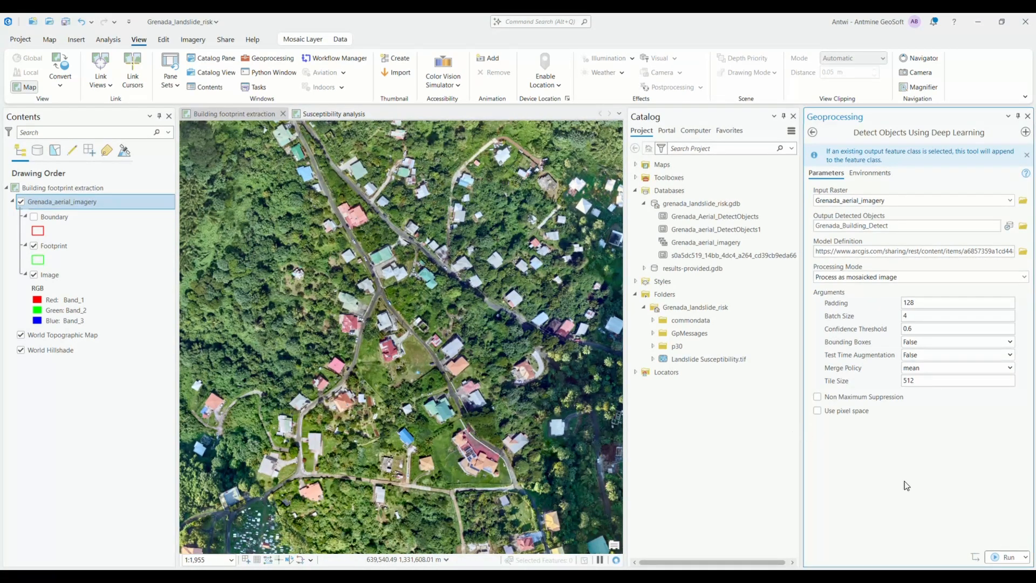
click(1003, 560)
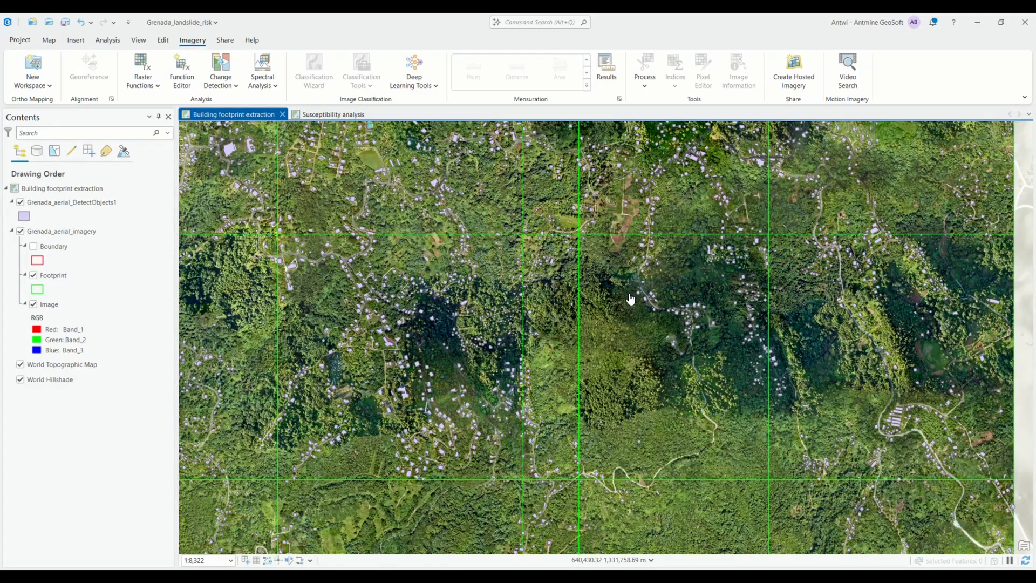
Examine the detected building footprints against the aerial imagery at close range, following the roads across several settlements.
scroll(600, 297, up, 3)
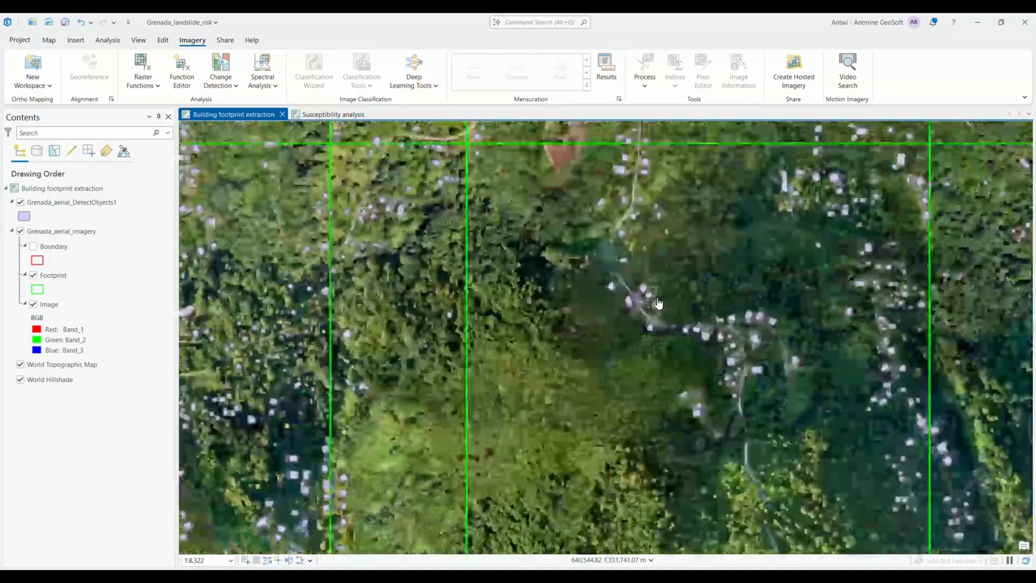
scroll(612, 288, up, 4)
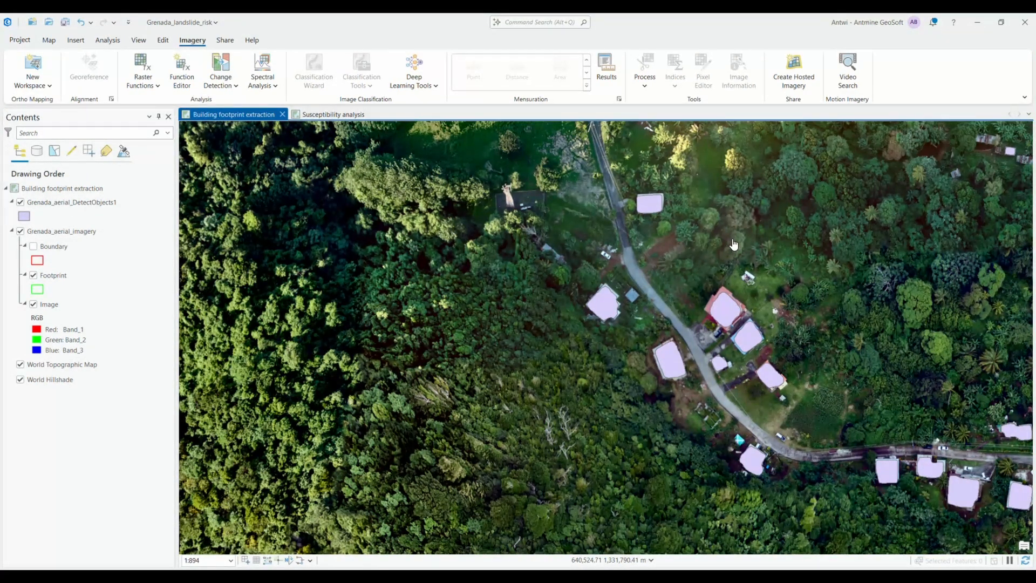
drag(734, 245, 703, 269)
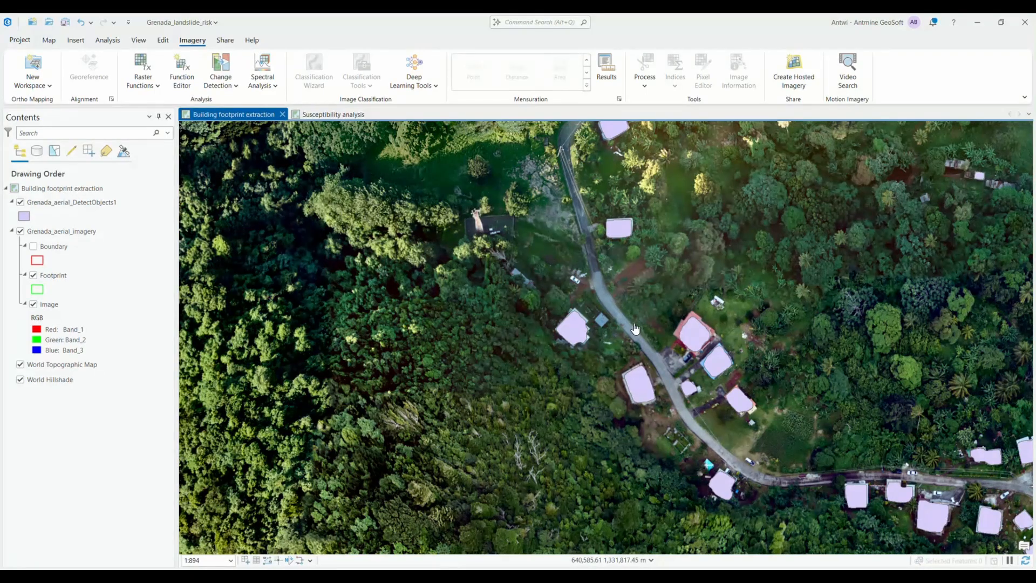
drag(670, 542, 645, 376)
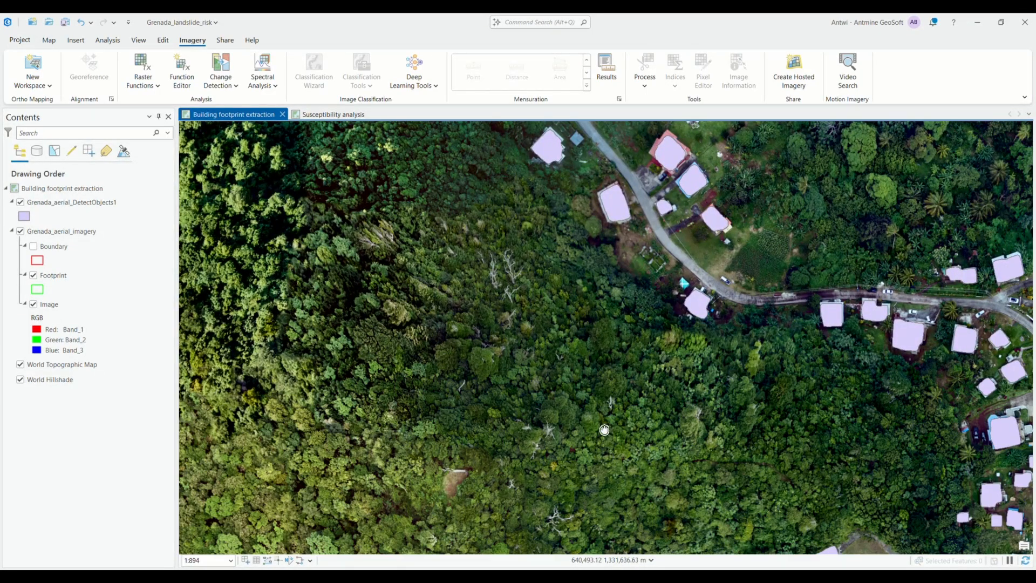
drag(605, 430, 574, 326)
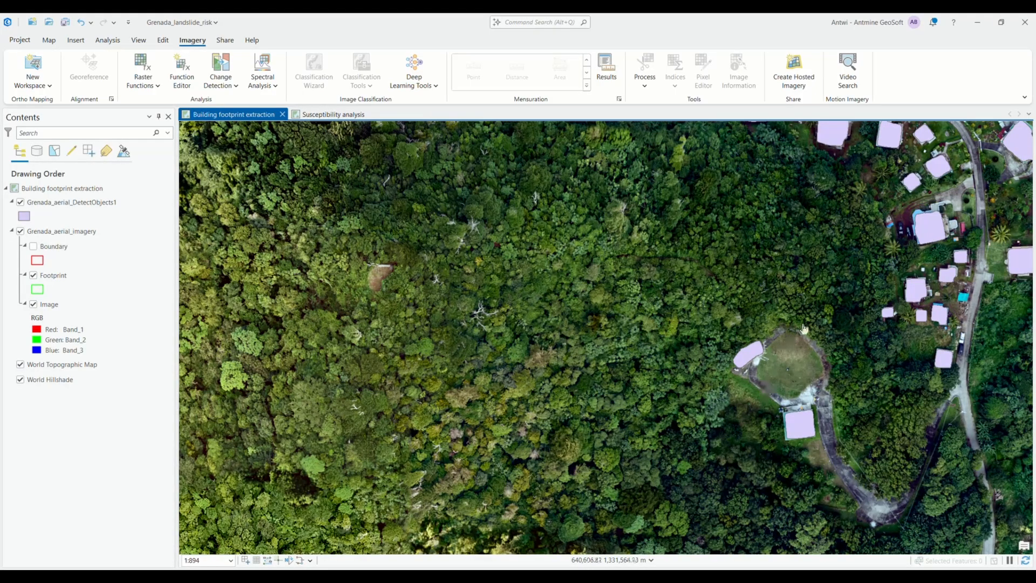
drag(835, 279, 824, 335)
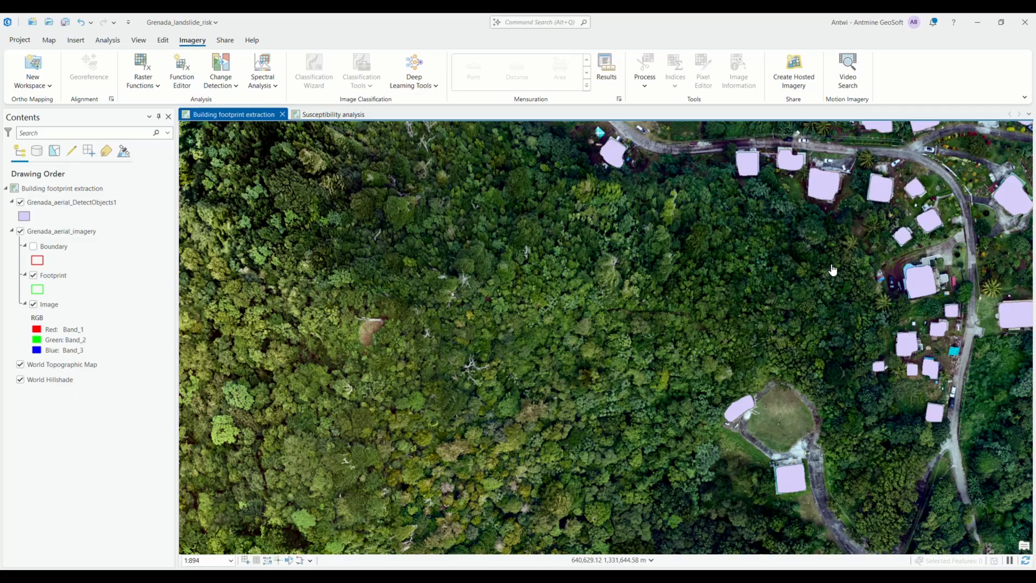
drag(854, 263, 738, 338)
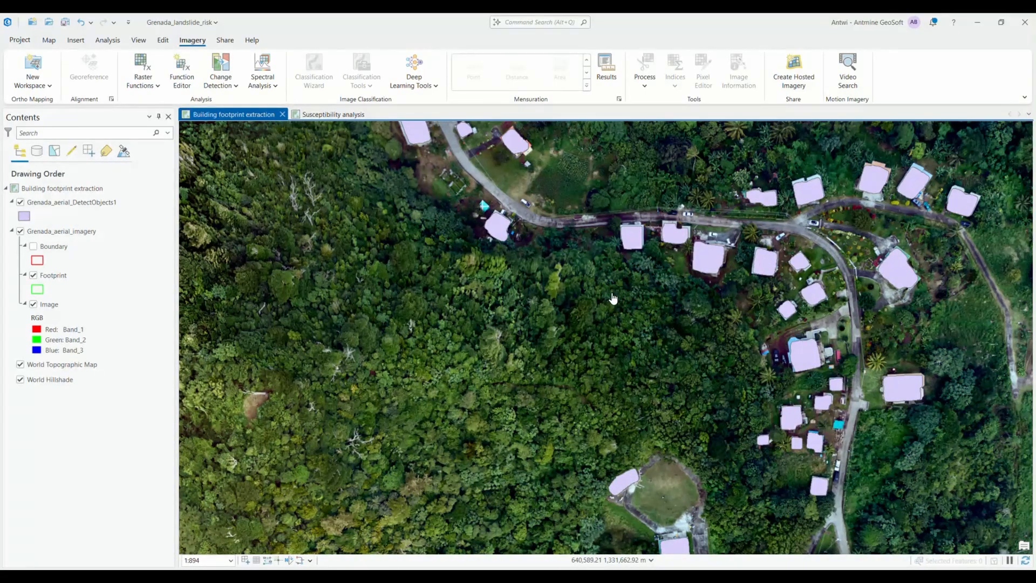
drag(701, 179, 729, 328)
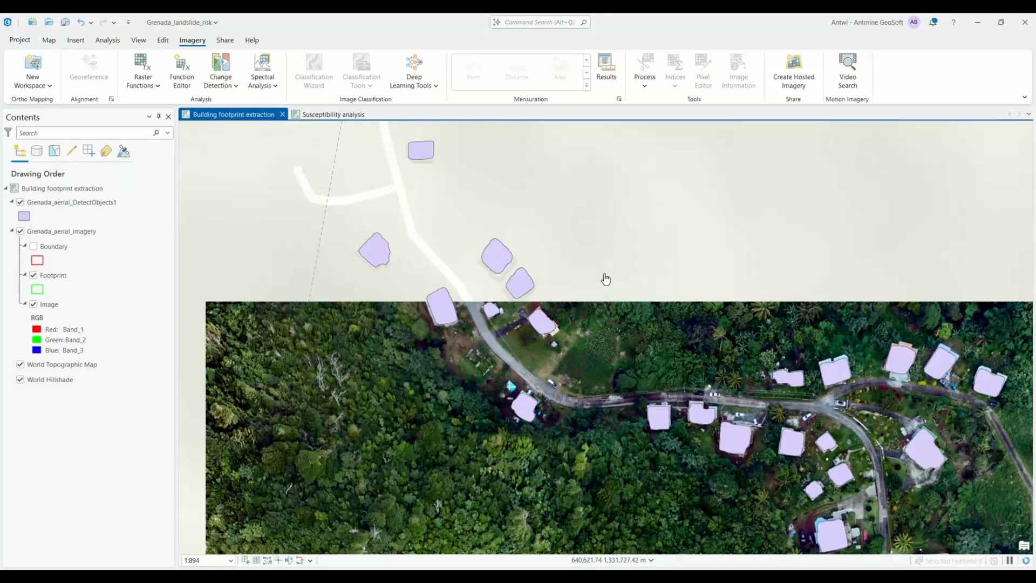
drag(578, 238, 716, 400)
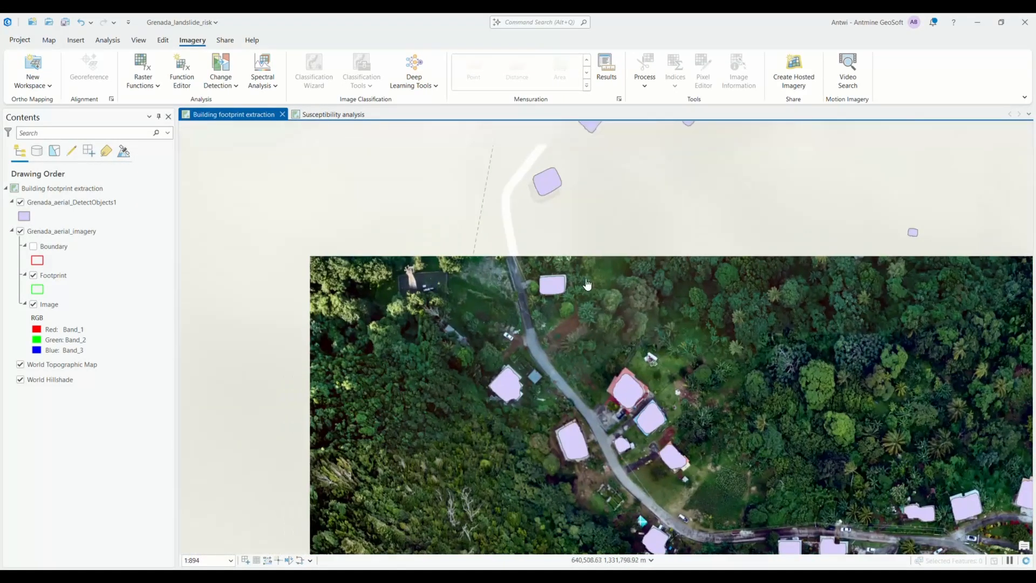
drag(686, 286, 650, 344)
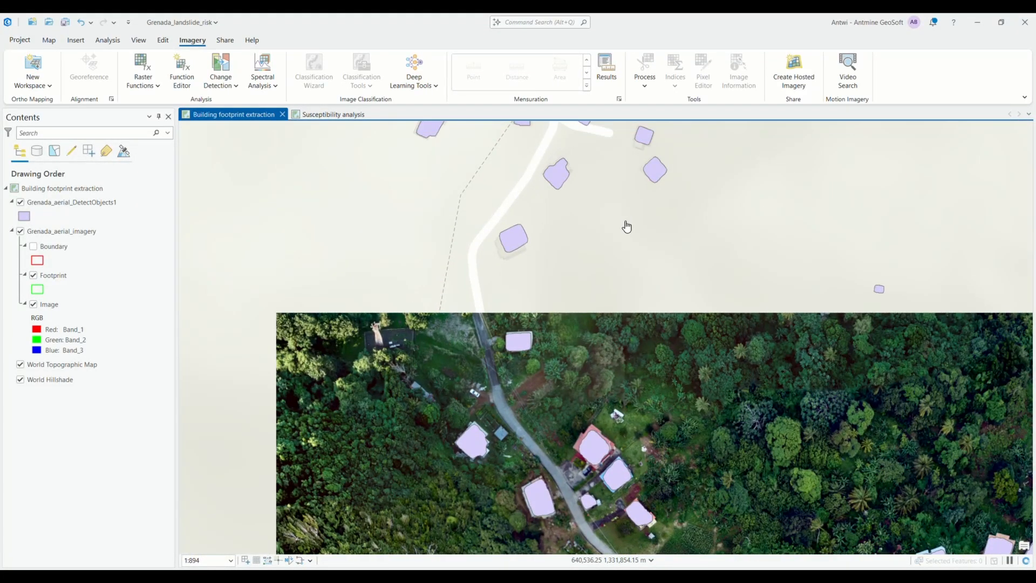
drag(626, 227, 664, 367)
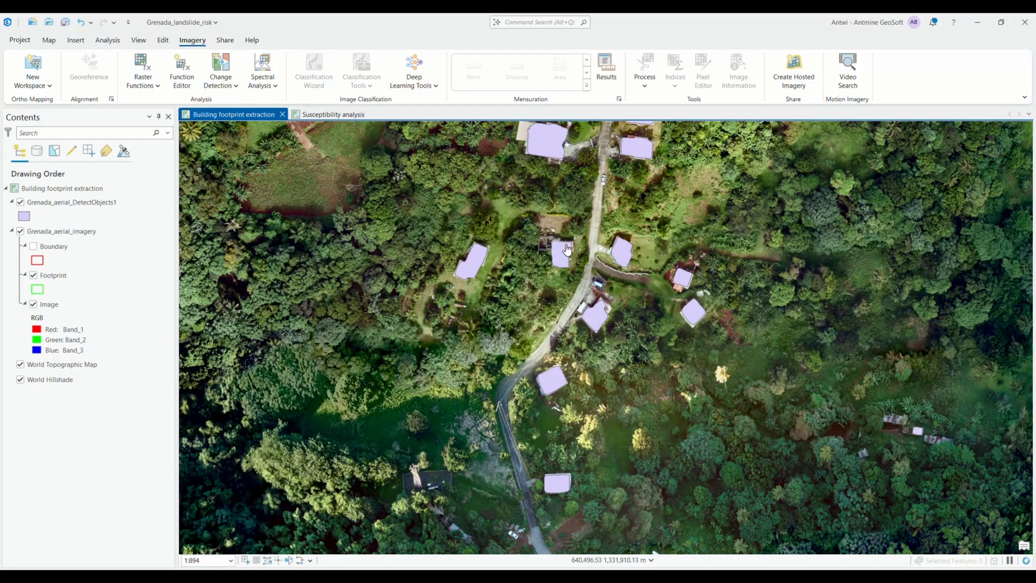
drag(612, 244, 606, 398)
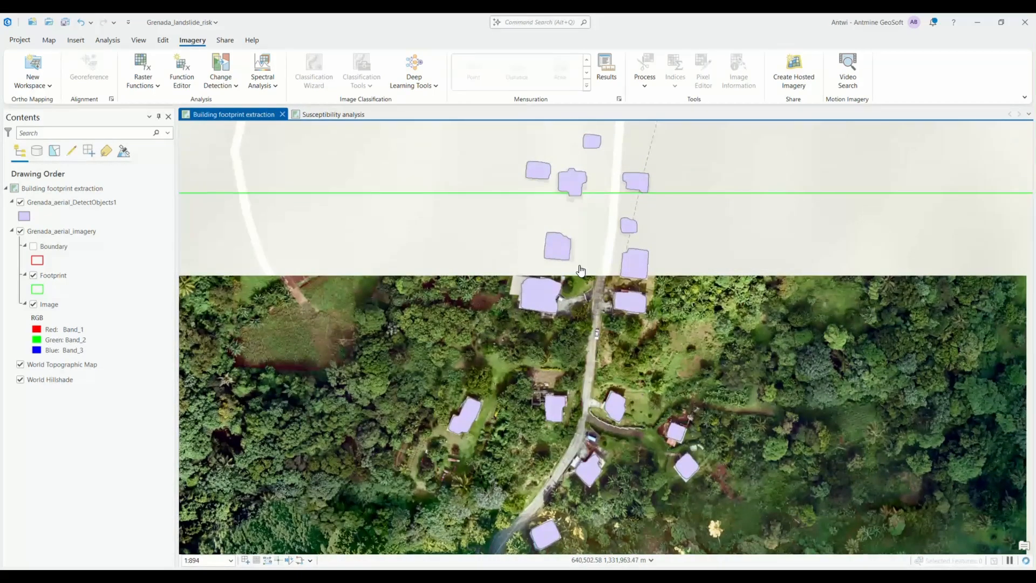
drag(544, 200, 537, 335)
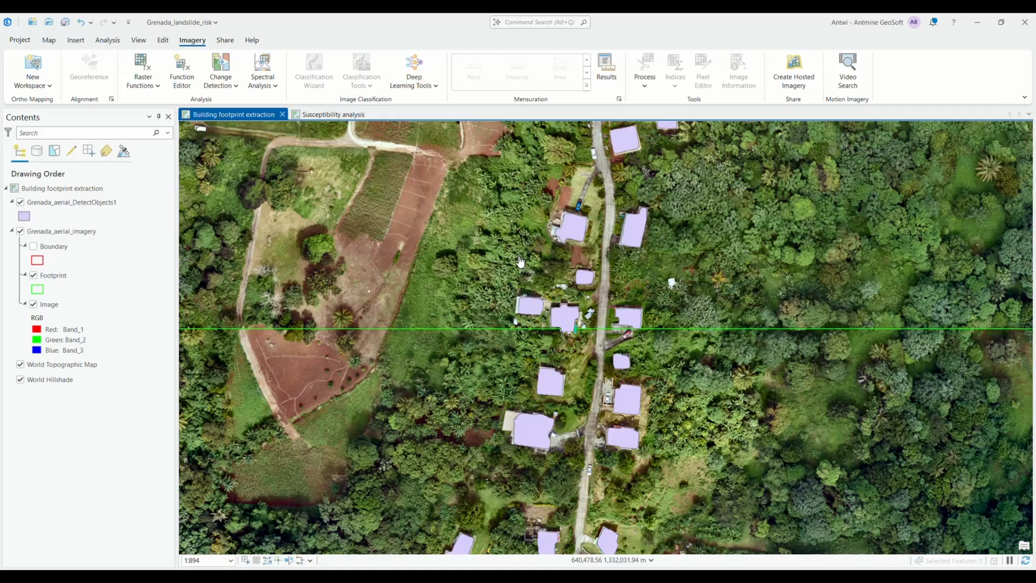
drag(479, 278, 561, 381)
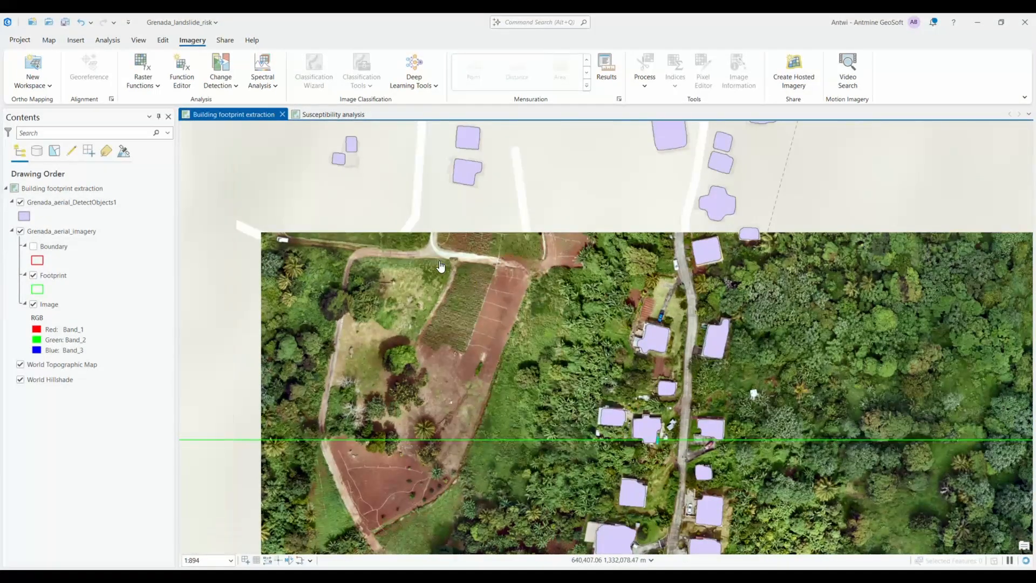
drag(382, 223, 406, 283)
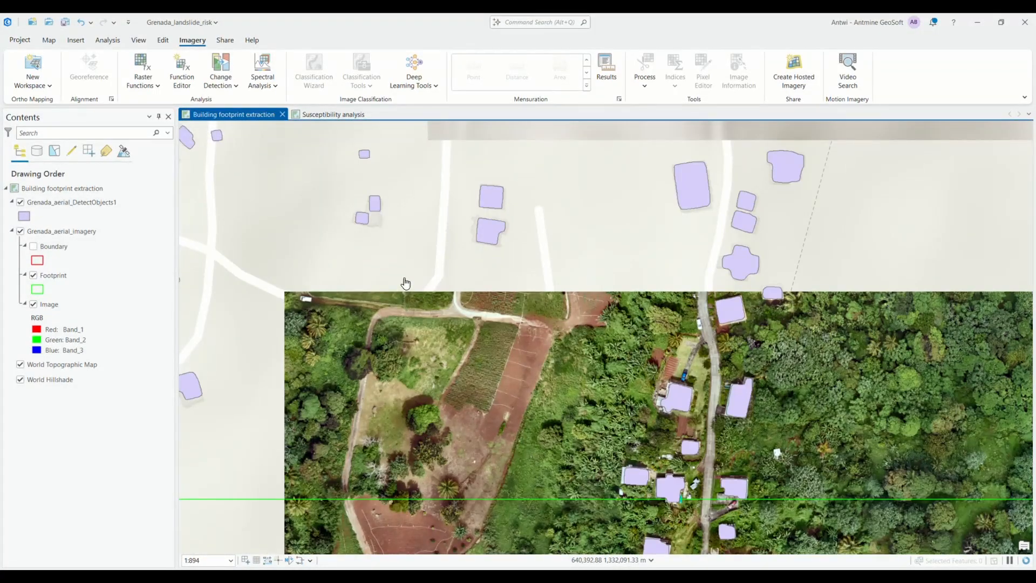
drag(791, 314, 786, 379)
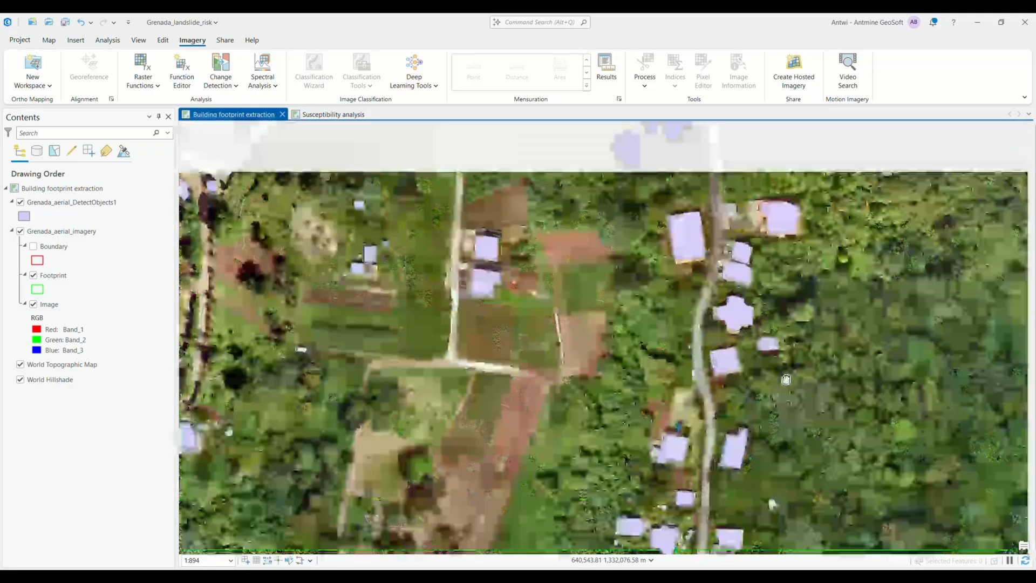
drag(631, 264, 619, 409)
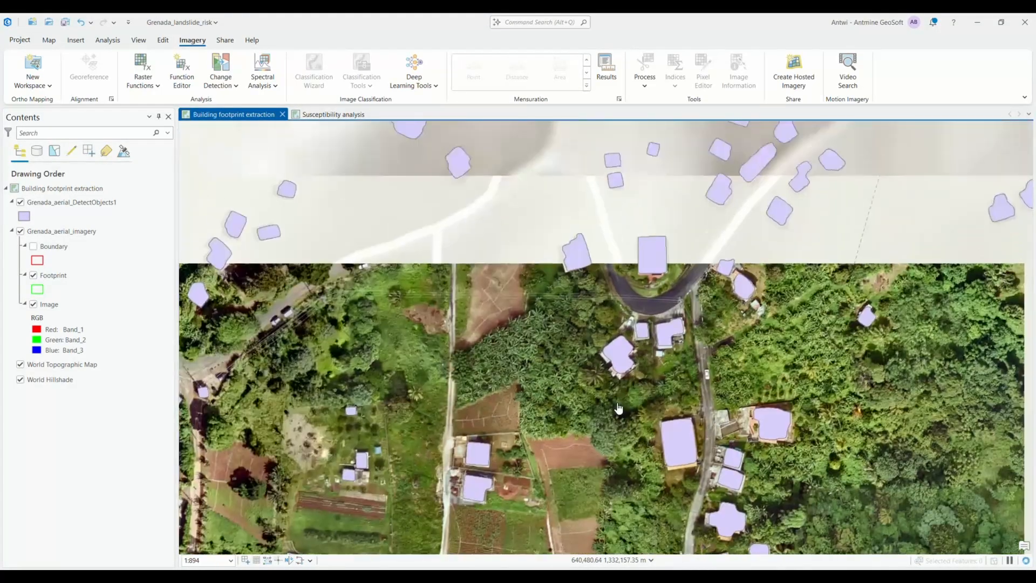
drag(583, 317, 588, 410)
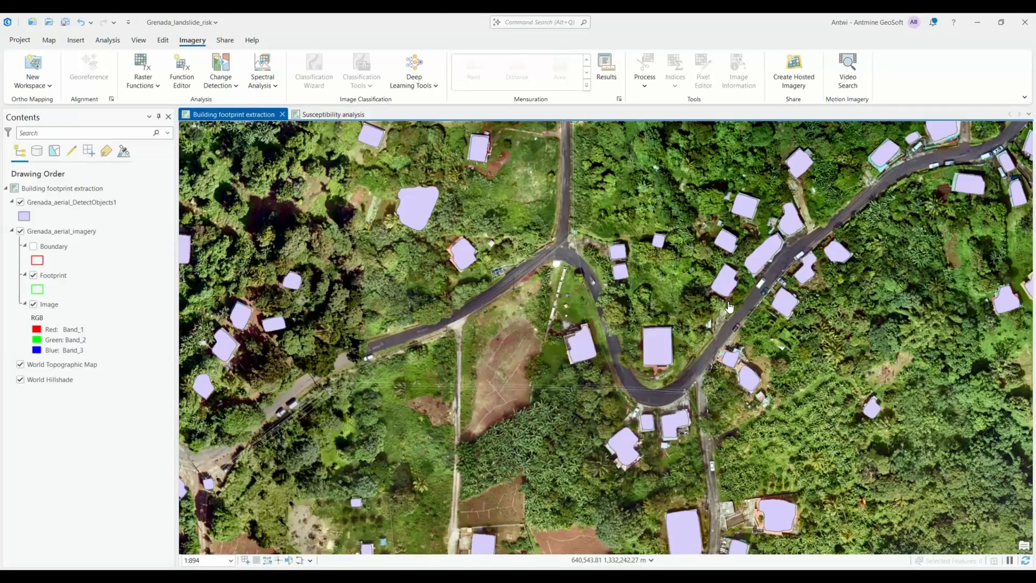
mouse_move(737, 431)
mouse_down()
mouse_move(733, 387)
mouse_move(738, 445)
mouse_up()
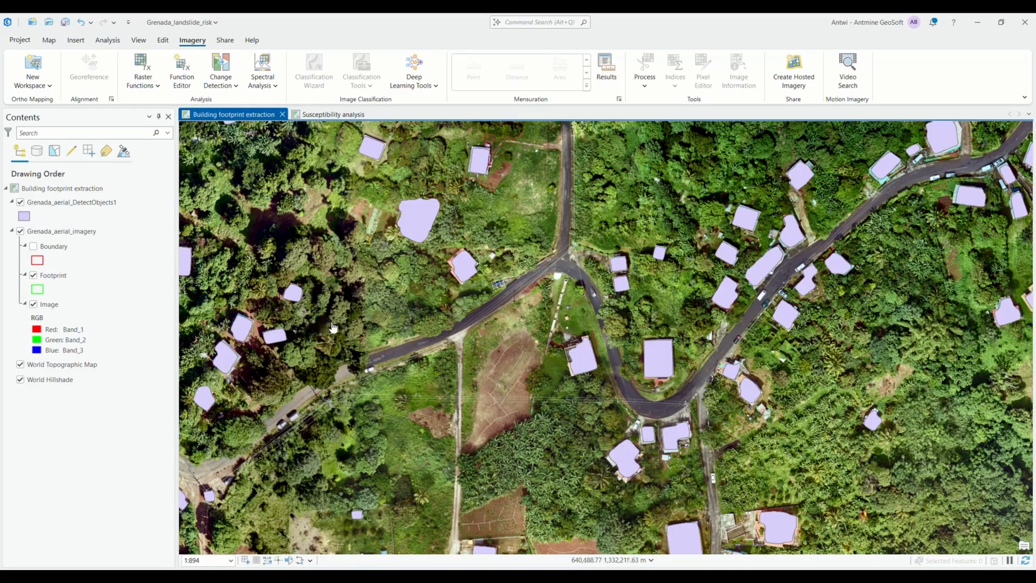
Change the symbol of the Grenada_aerial_DetectObjects1 layer to Blue (Muted) and view the footprints over a wider area.
click(22, 217)
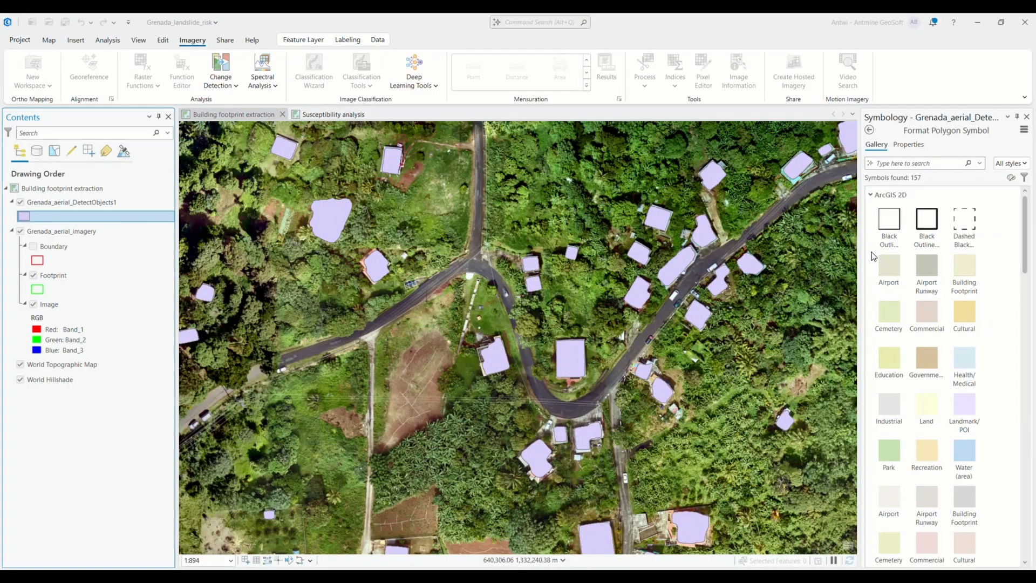
click(60, 208)
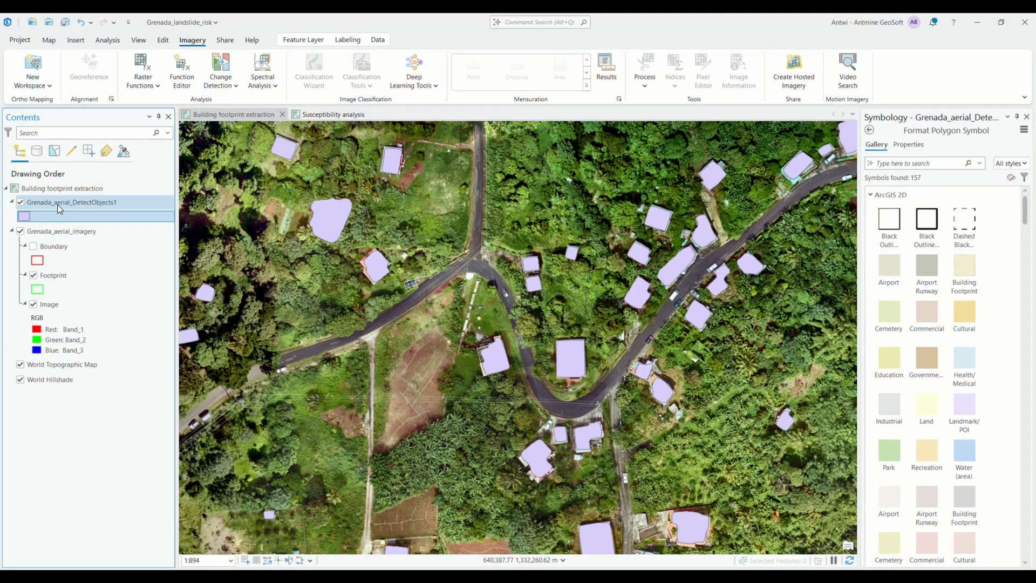
right_click(59, 207)
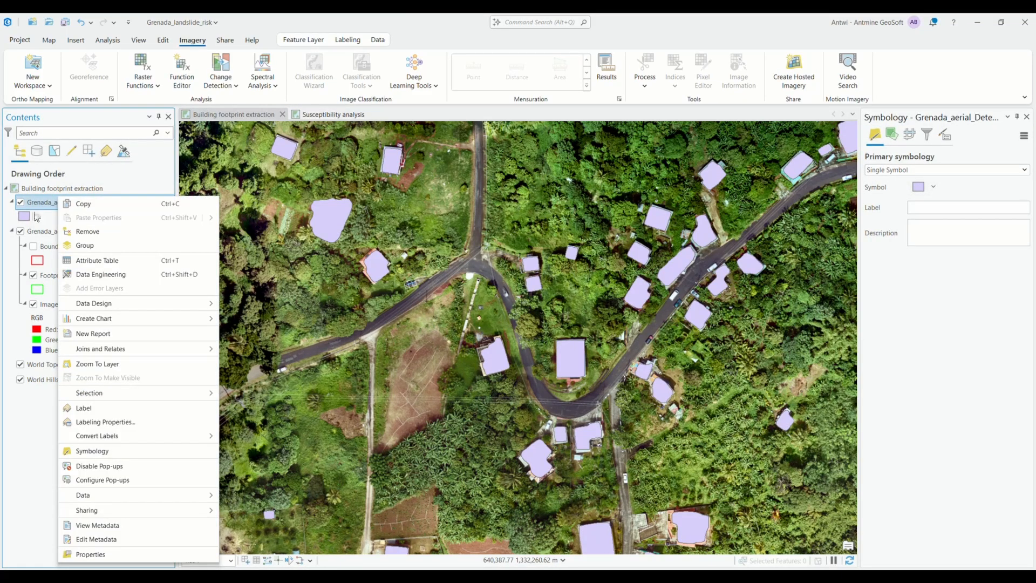
click(25, 218)
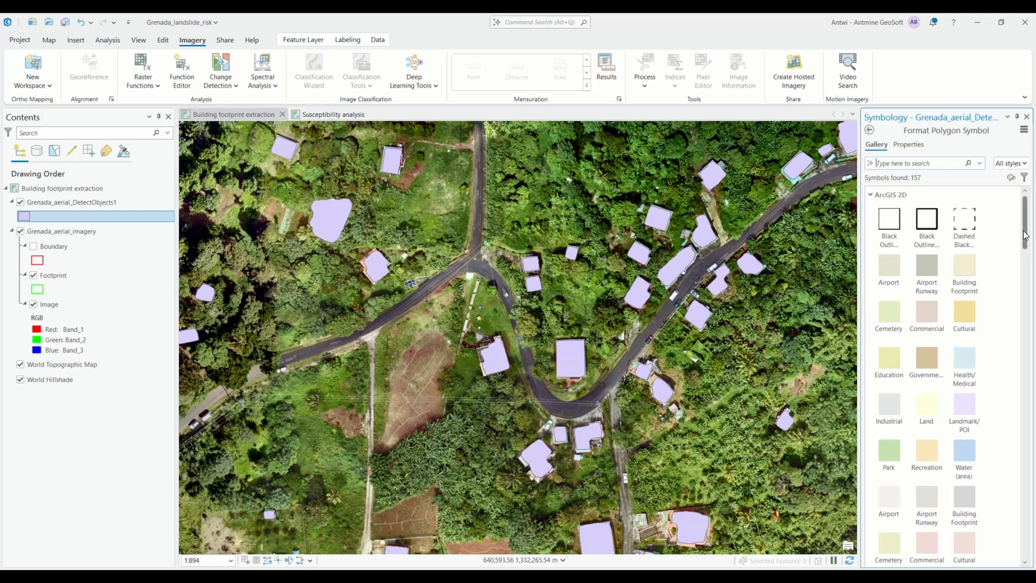
drag(1025, 235, 1025, 343)
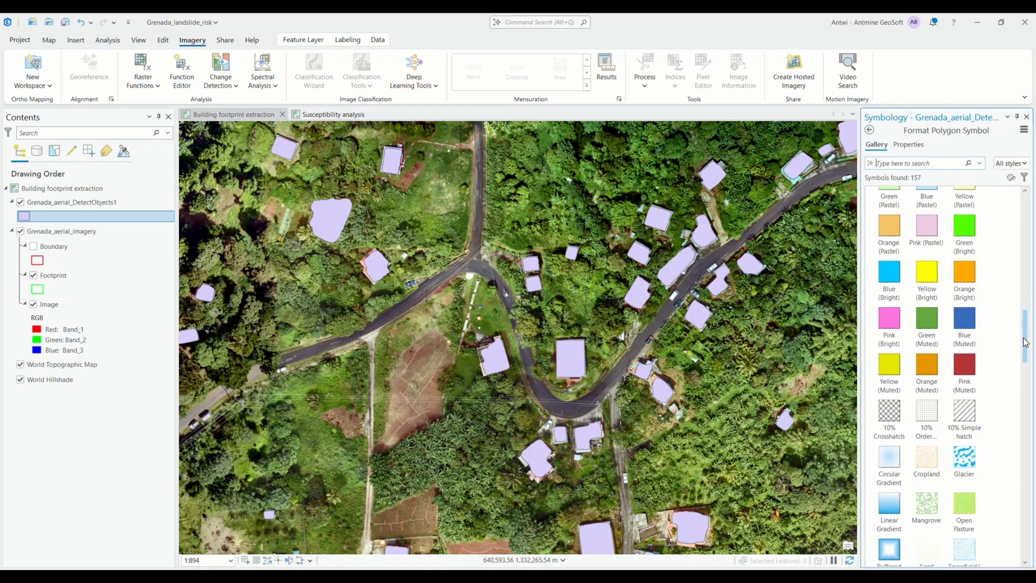
click(971, 323)
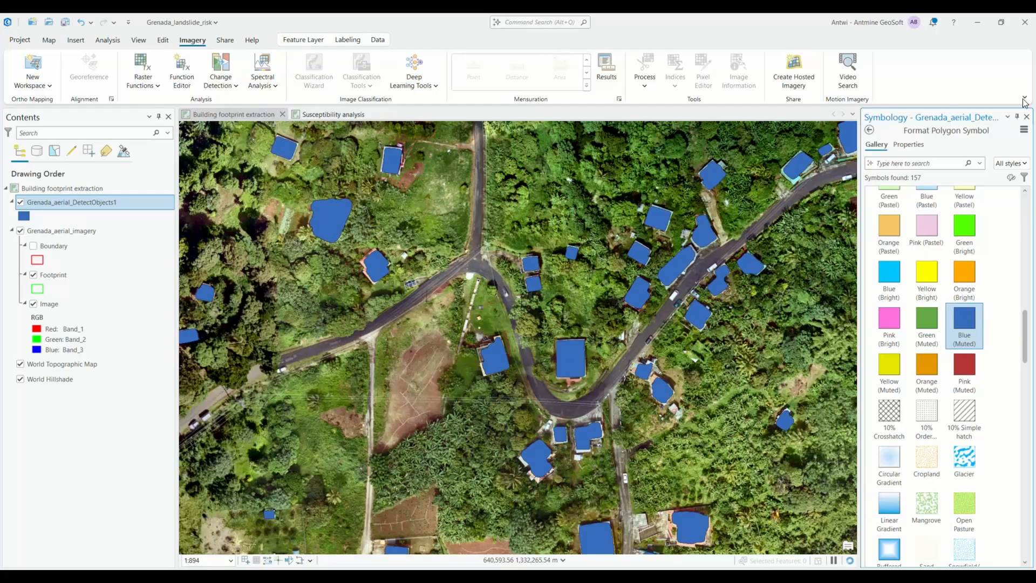
click(1027, 117)
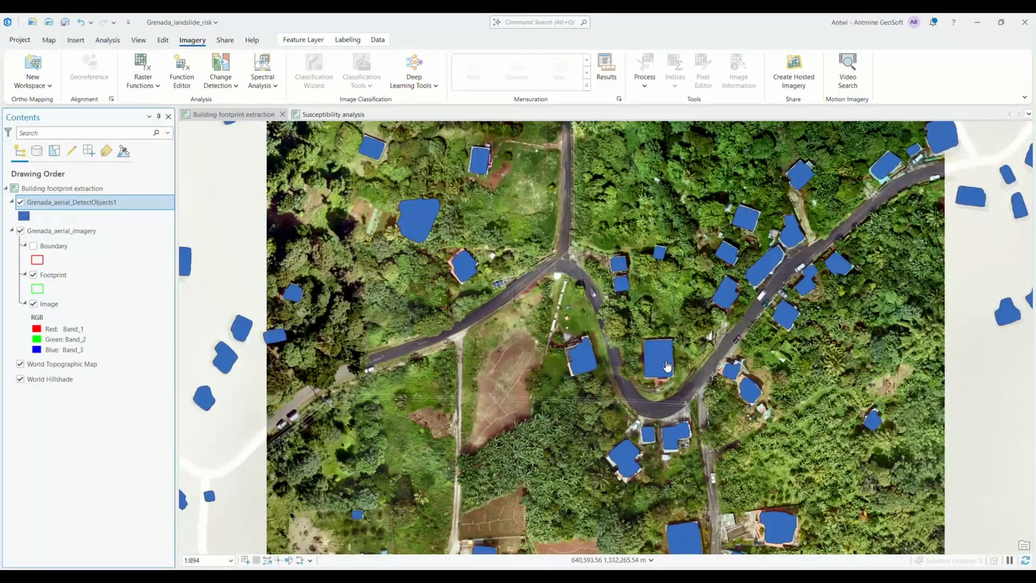
scroll(648, 264, down, 2)
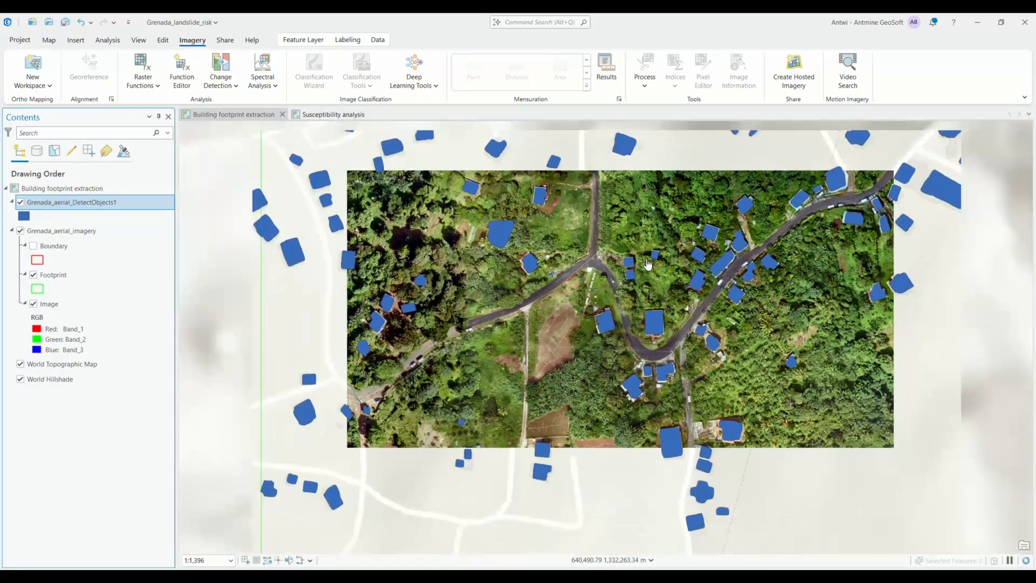
scroll(648, 264, down, 3)
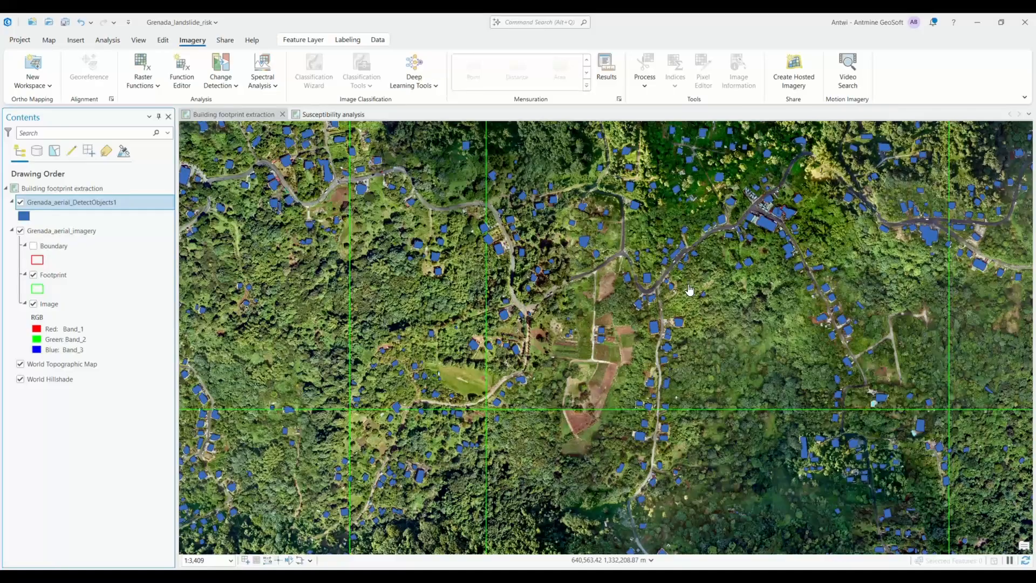
Switch to the Susceptibility analysis map and turn on the Elevation.tif and Soil_types.tif layers.
click(323, 115)
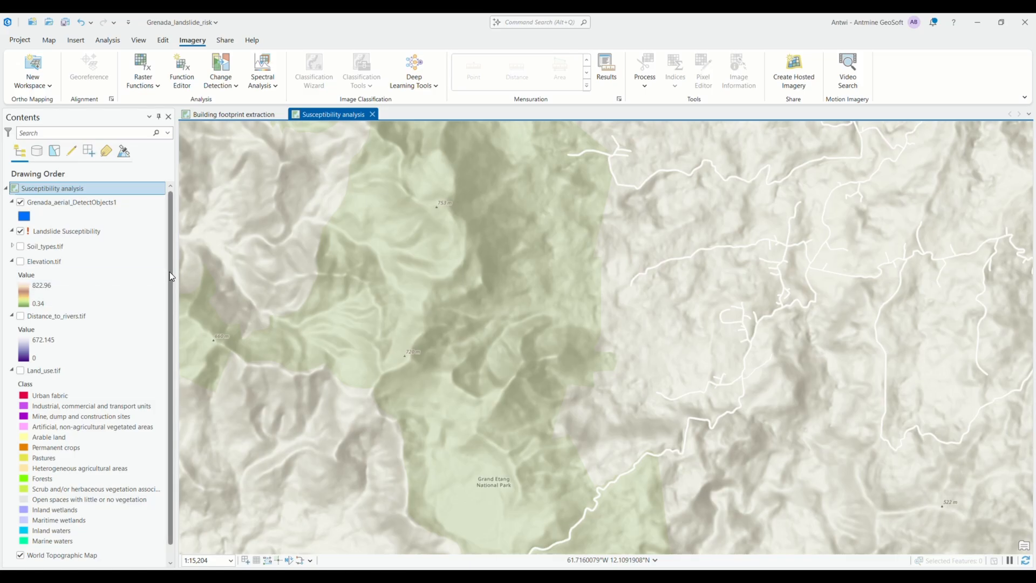
scroll(172, 276, down, 1)
click(21, 257)
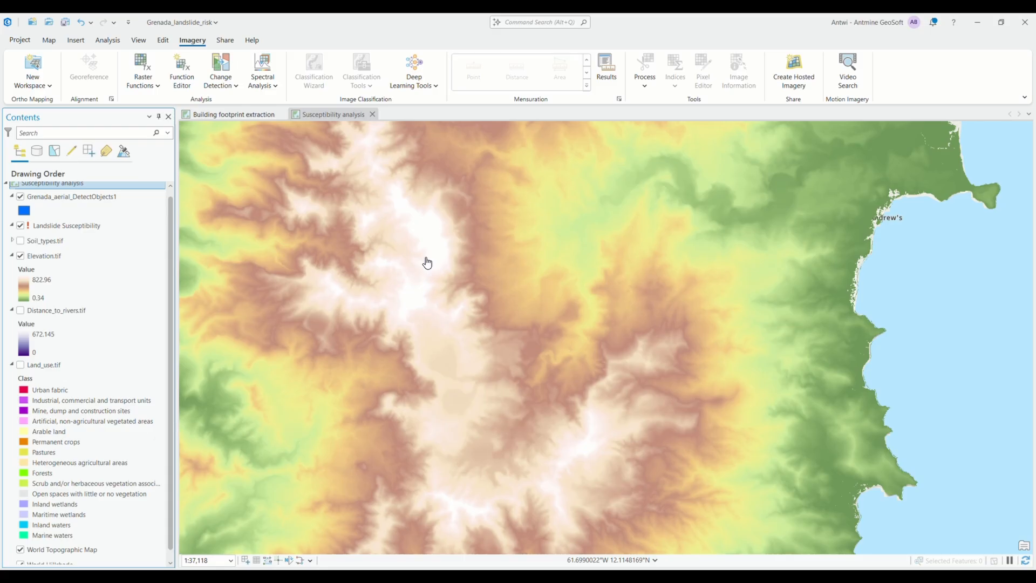
click(20, 240)
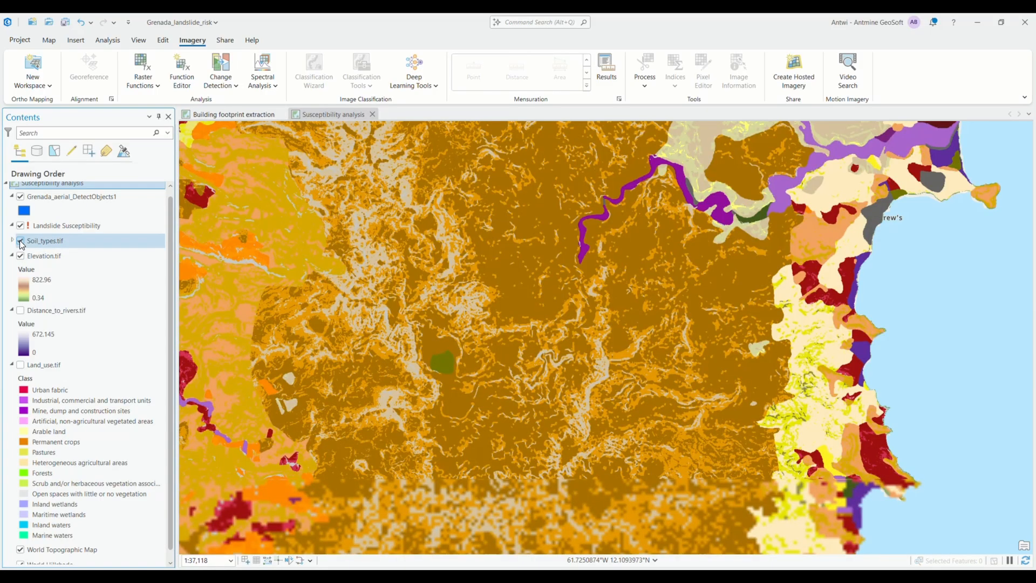
scroll(564, 255, down, 2)
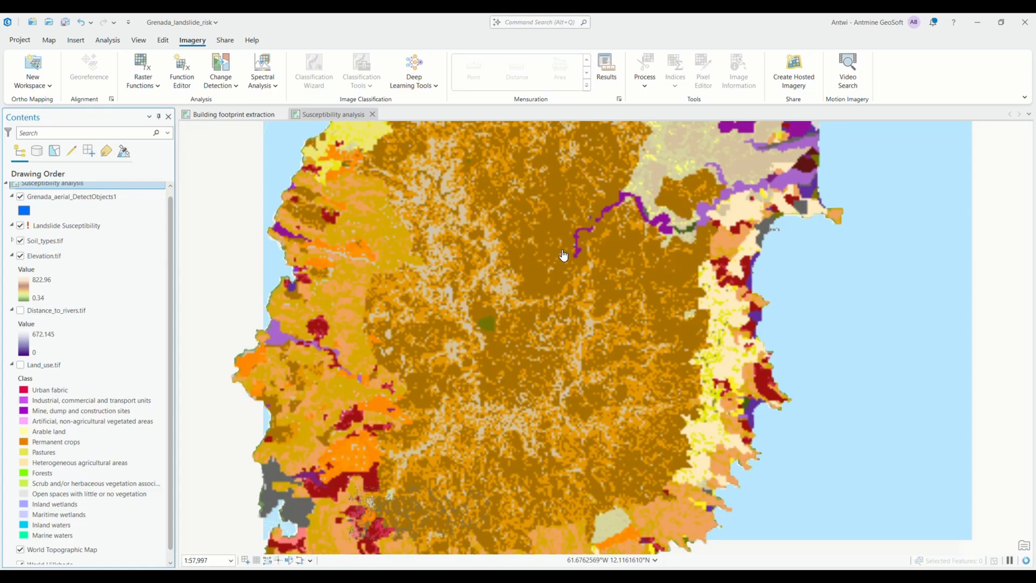
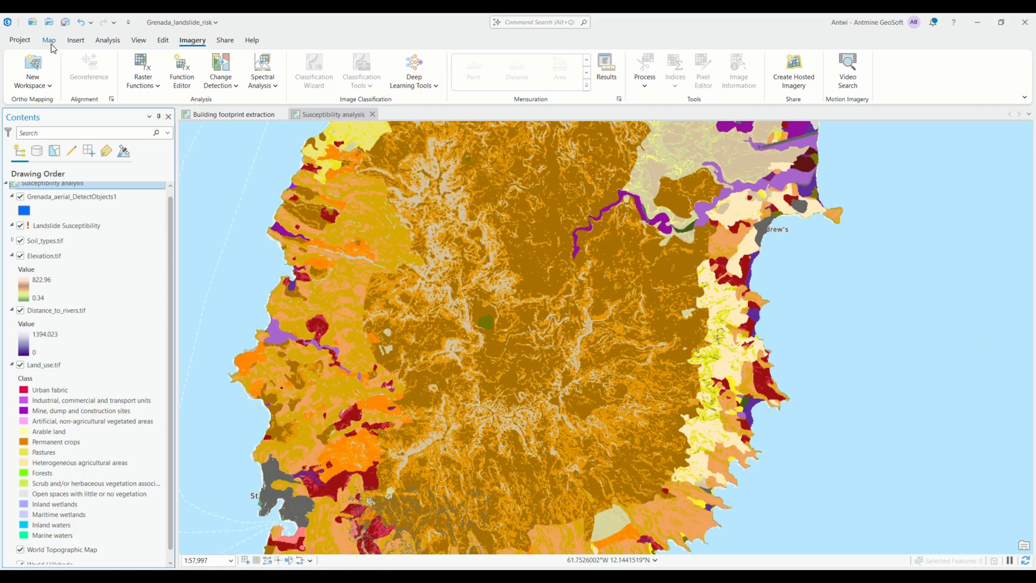
click(48, 40)
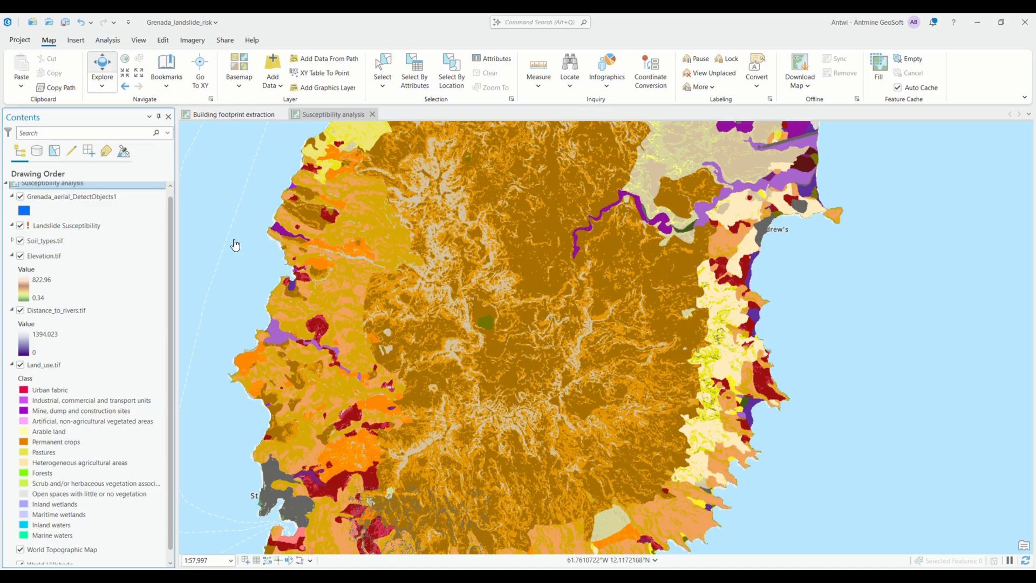
click(192, 40)
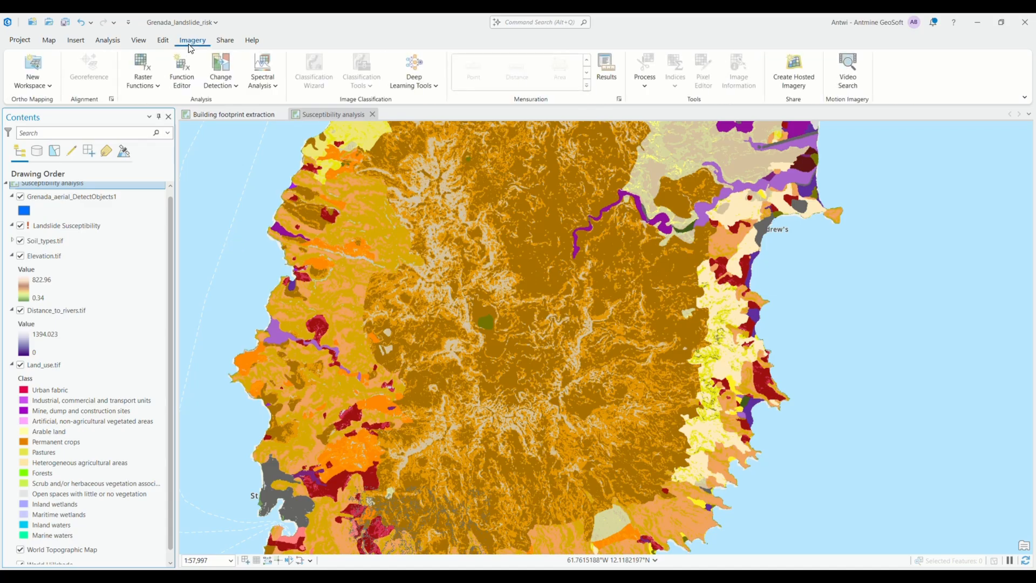
click(157, 88)
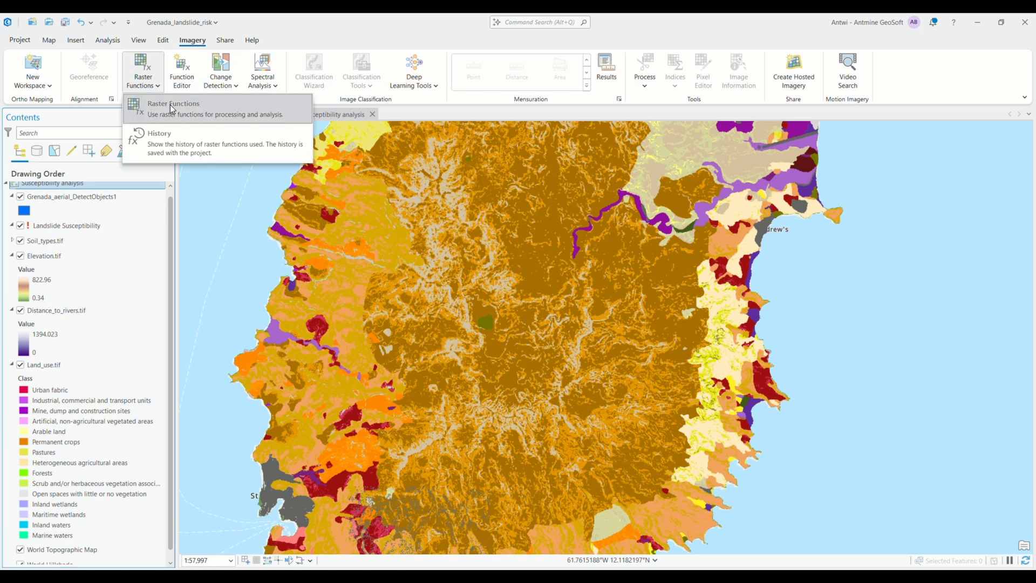
click(172, 108)
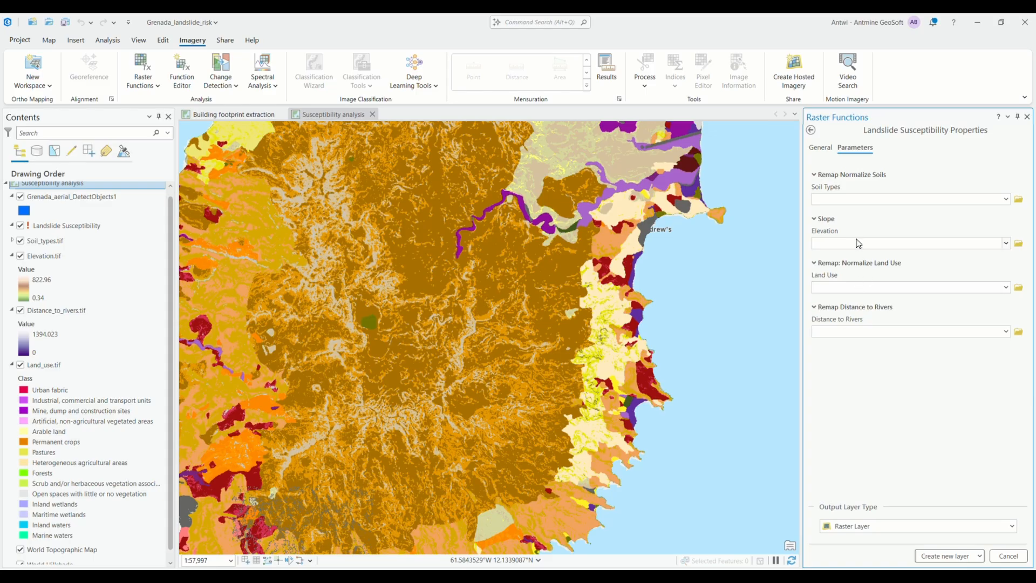
click(1027, 116)
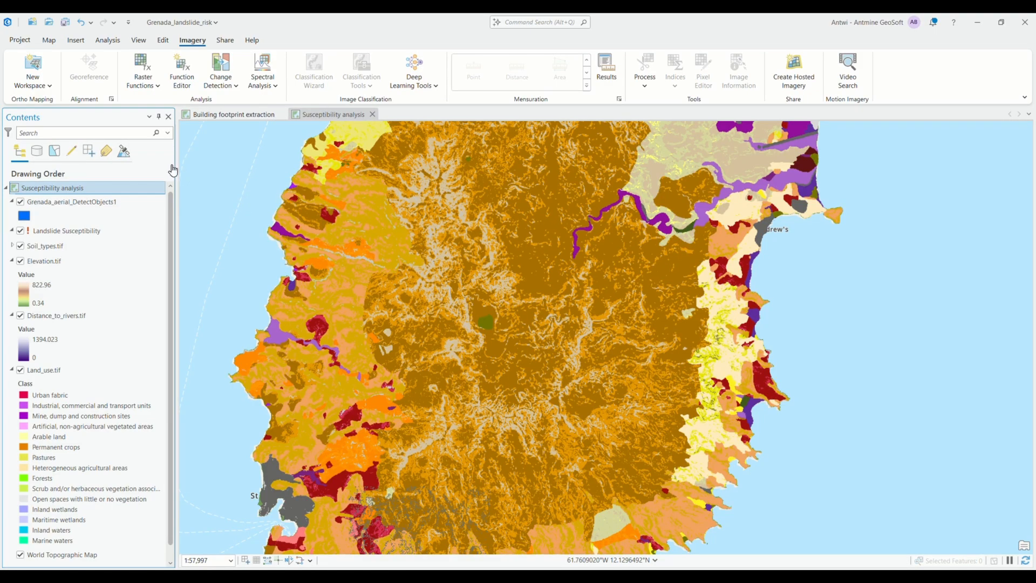
Open the project's Landslide Susceptibility raster function template for editing in the function editor.
click(144, 66)
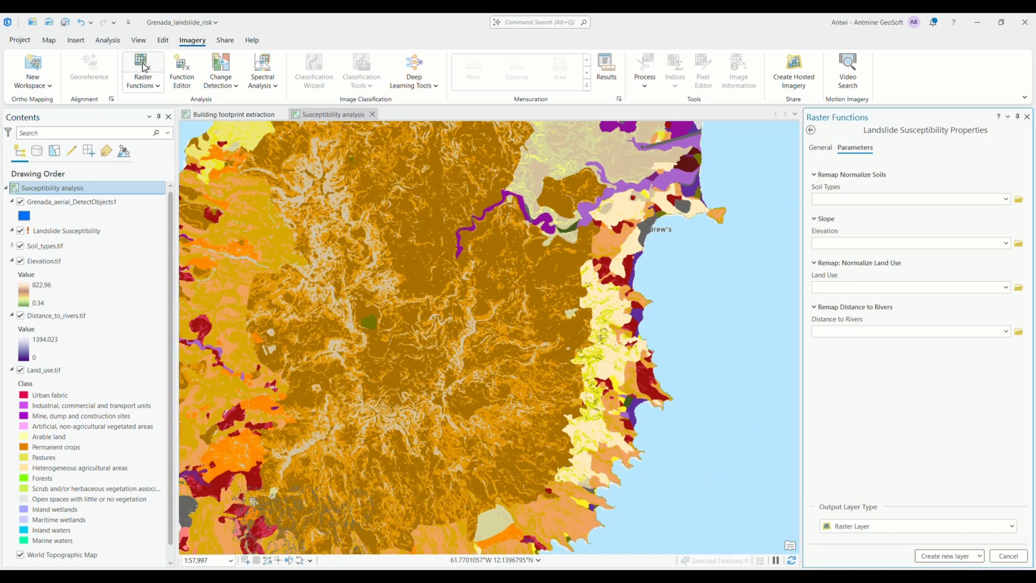
click(813, 131)
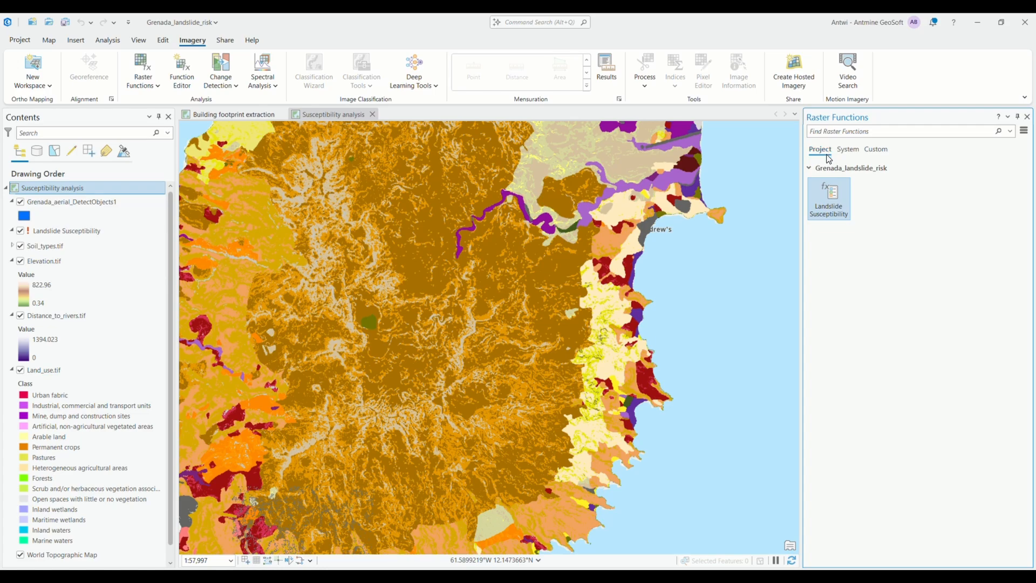
right_click(838, 196)
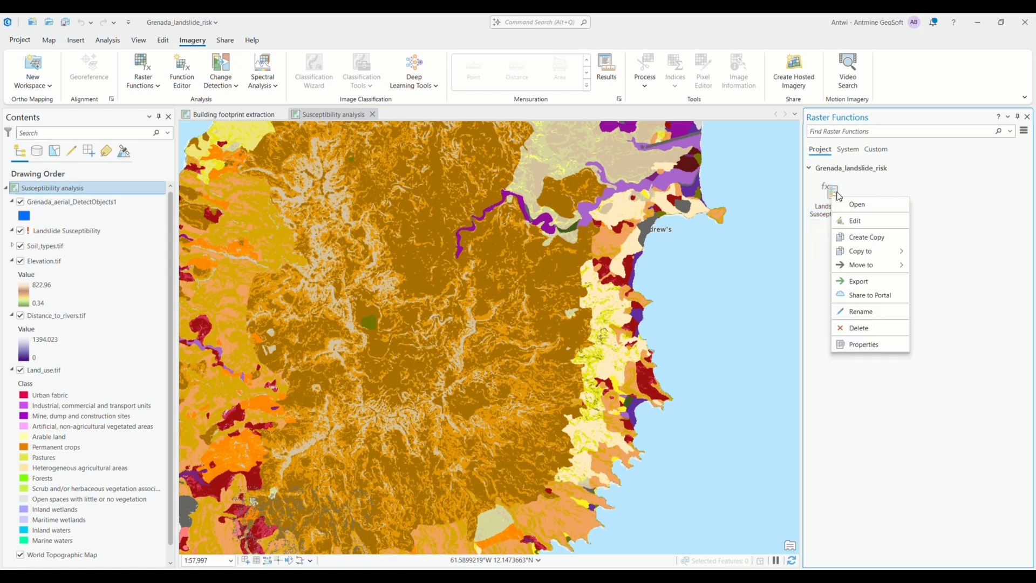
click(855, 221)
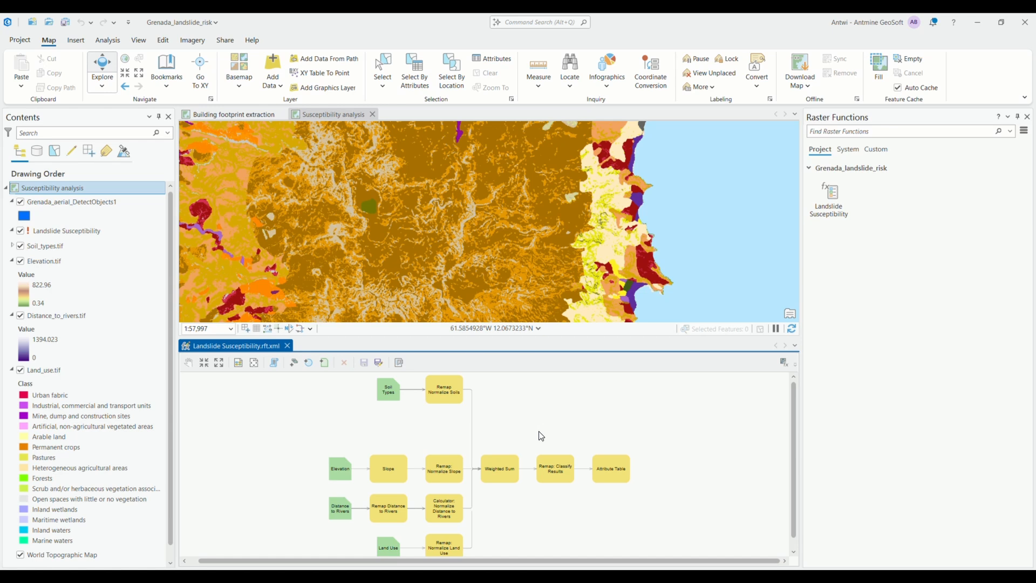
Search the system raster functions for "remap" and view the options available for the Remap function.
click(856, 153)
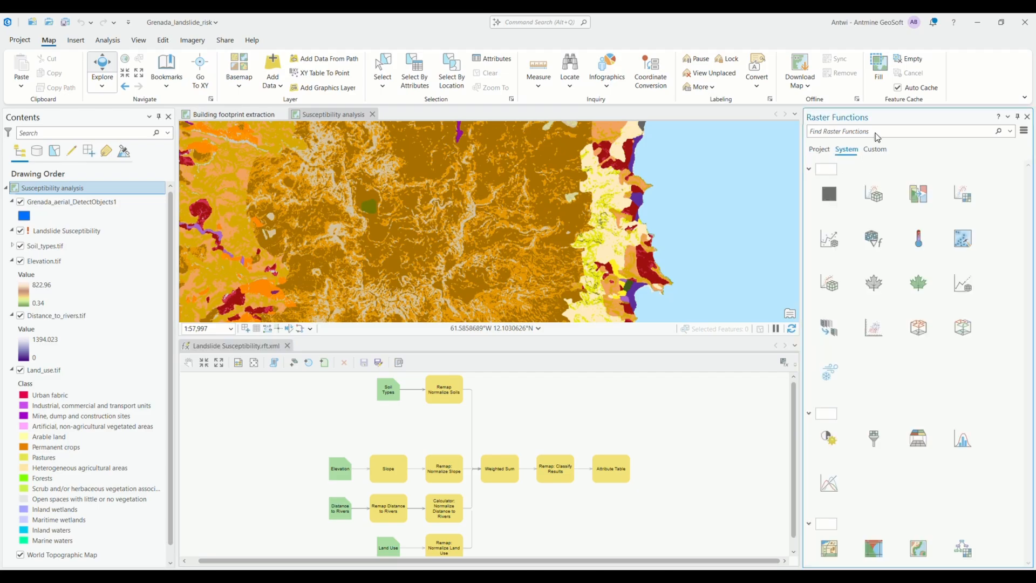
click(877, 132)
text(r)
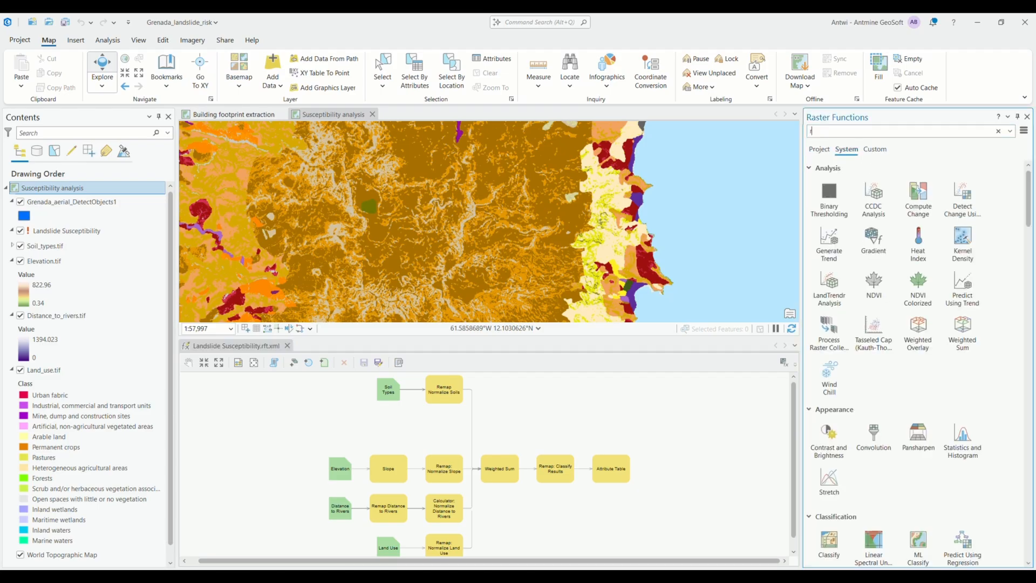
text(emap)
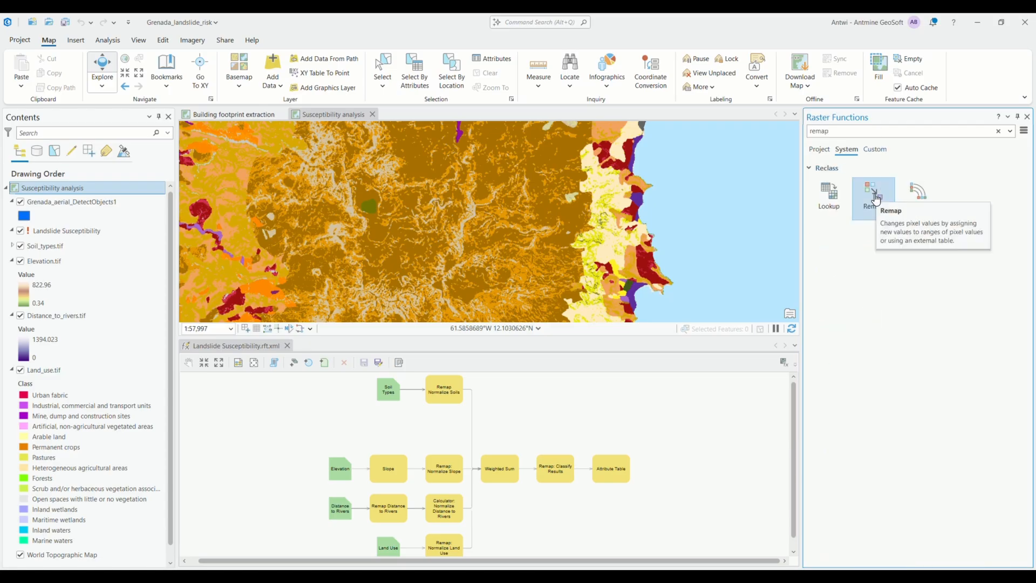
right_click(875, 200)
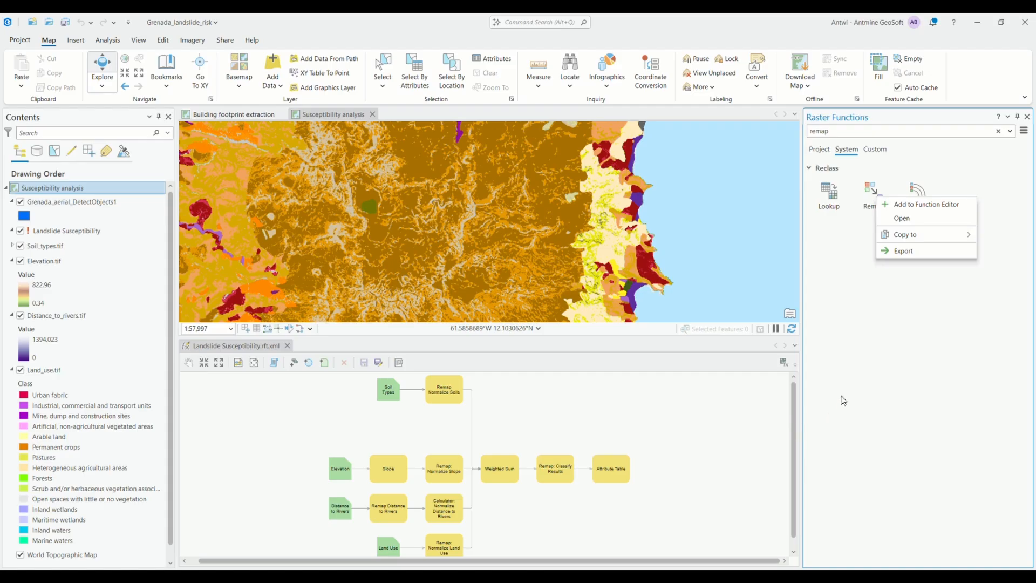
click(899, 389)
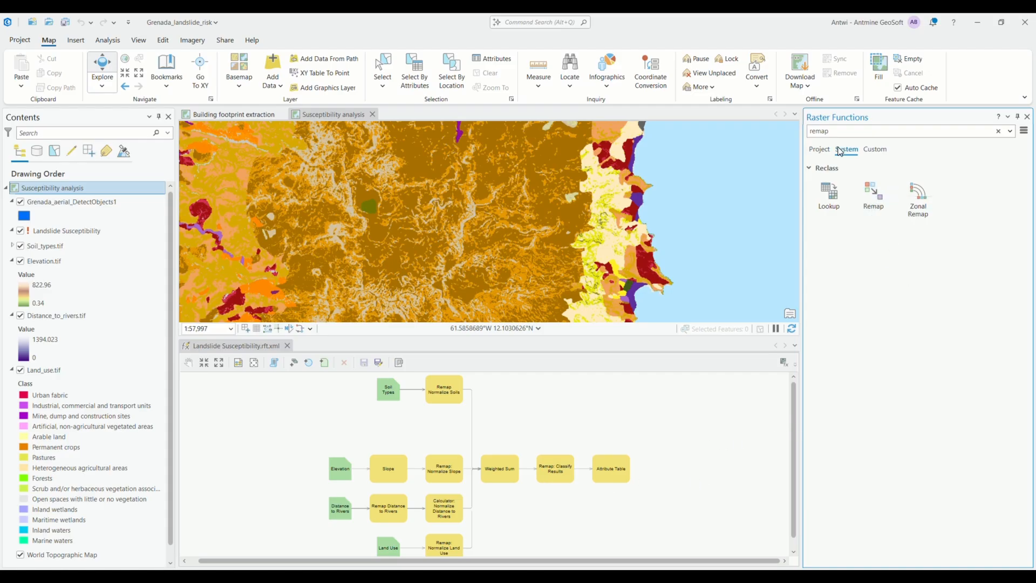
Search the system raster functions for "attribute", view the Attribute Table function's options, and return to the unfiltered project functions.
double_click(832, 130)
text(att)
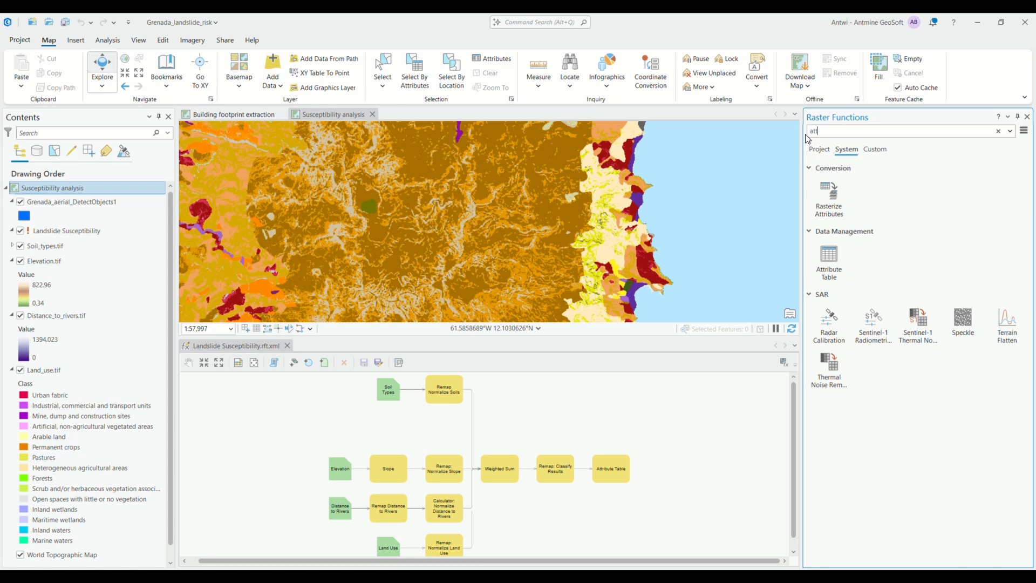
text(ribute)
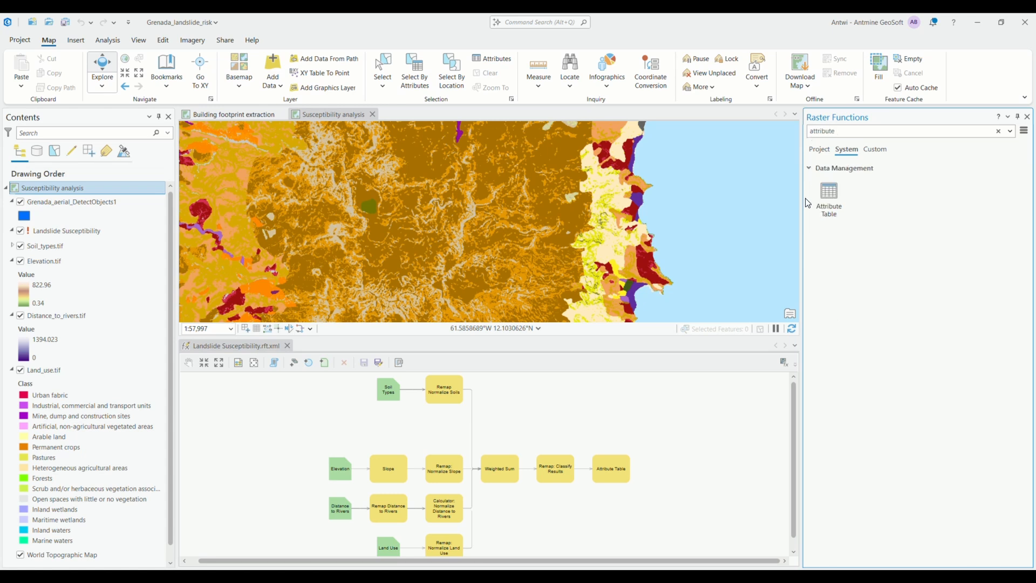
right_click(831, 197)
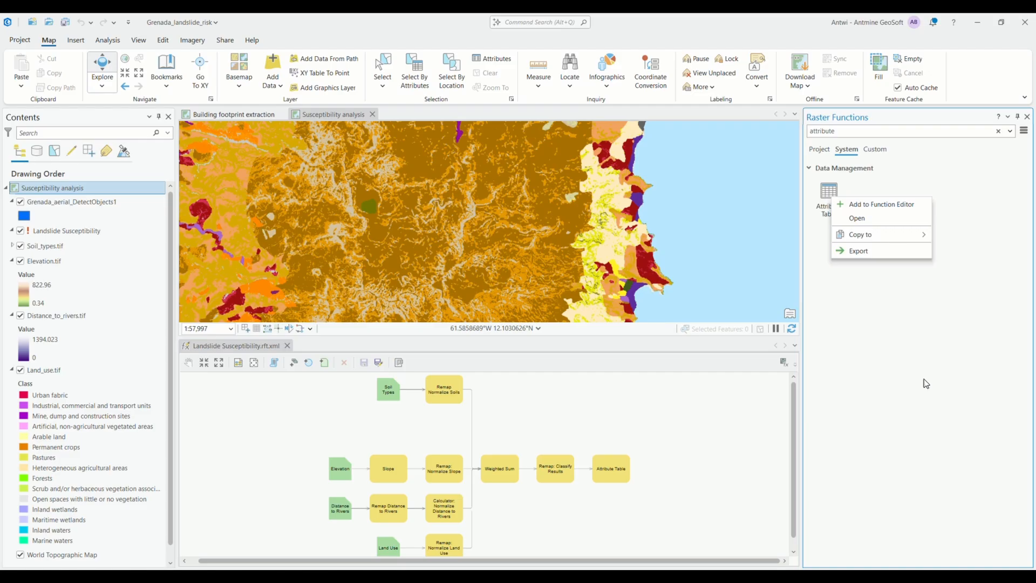
click(966, 213)
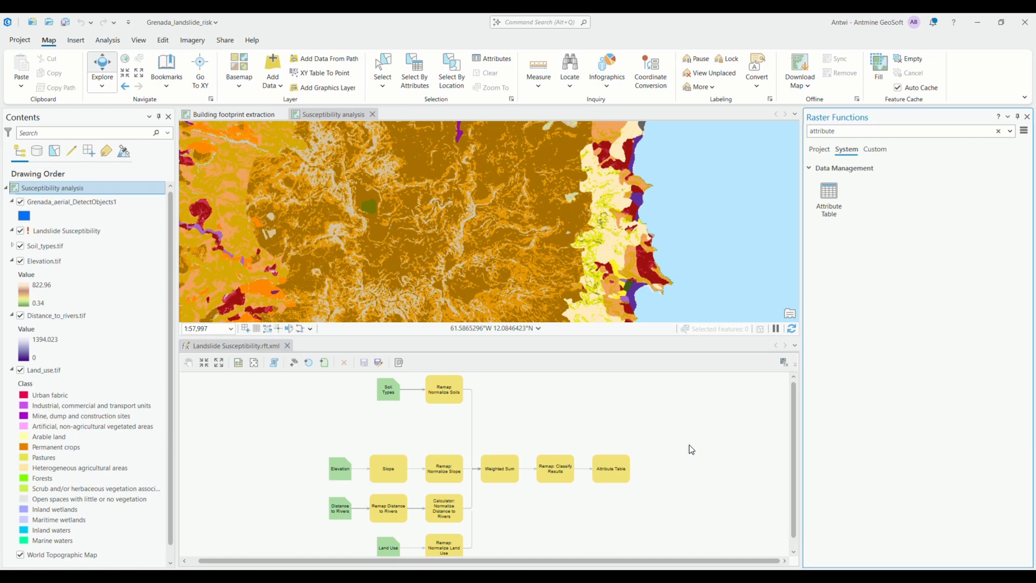
click(818, 152)
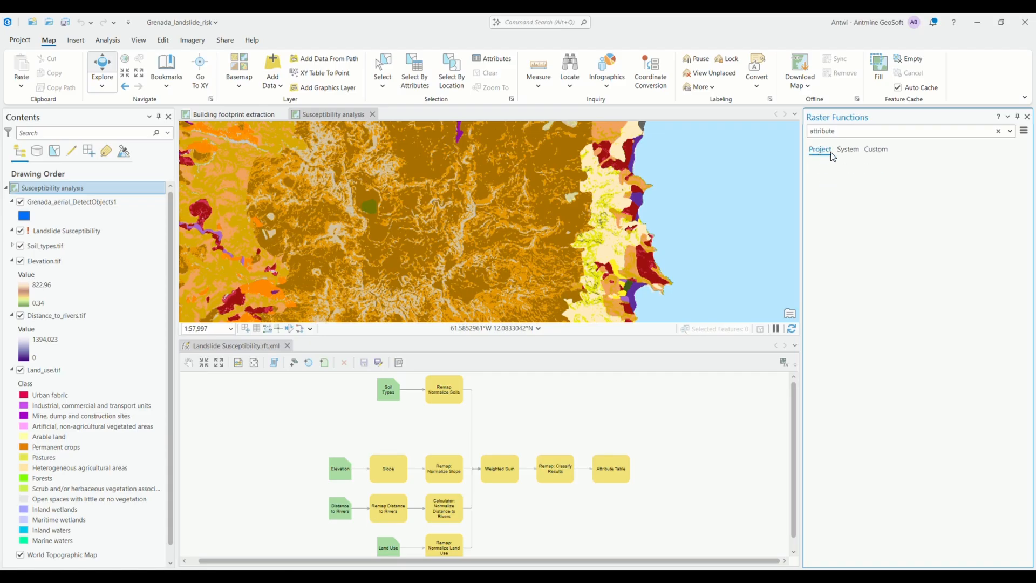
double_click(836, 132)
key(BackSpace)
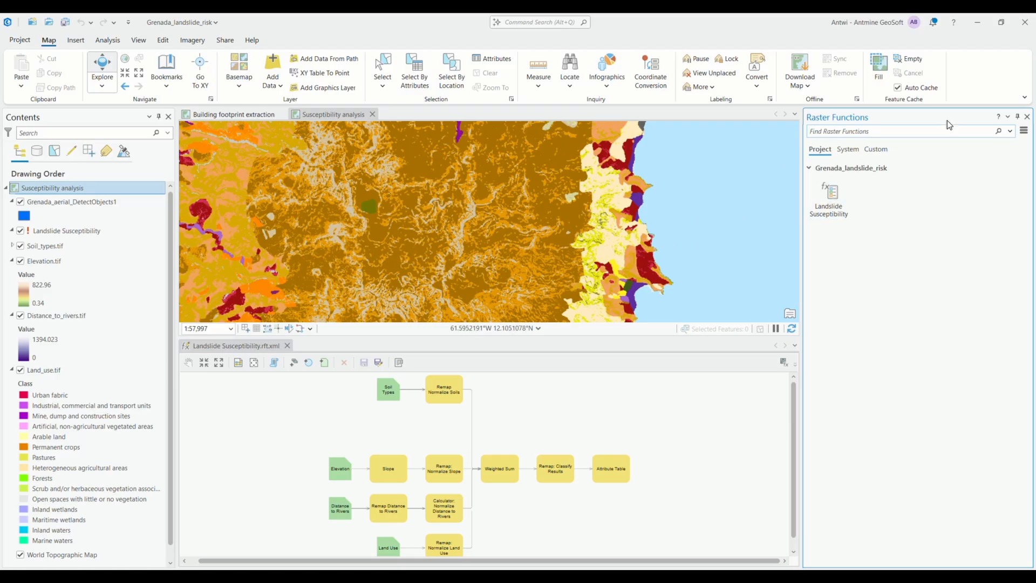
click(883, 153)
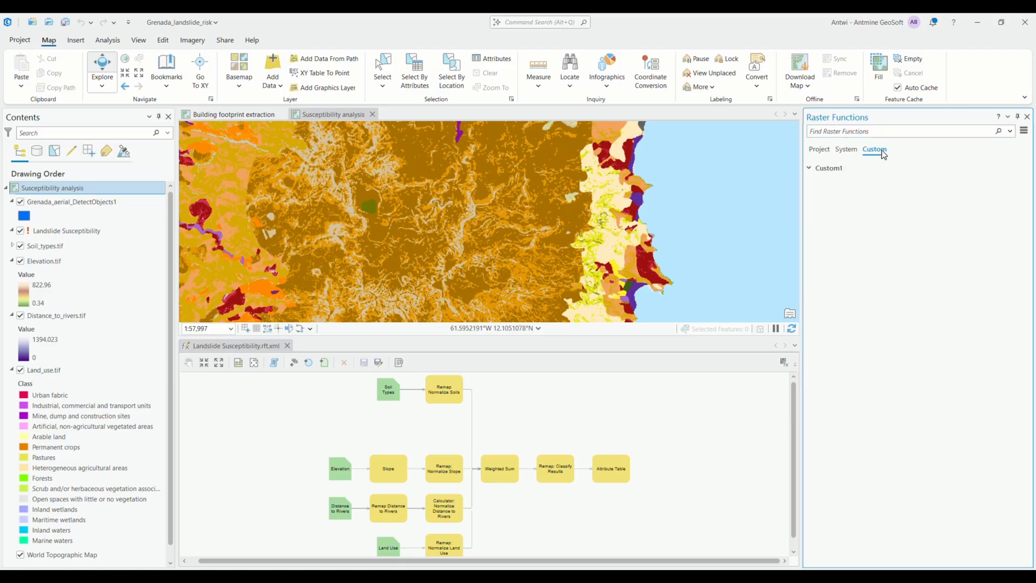
mouse_move(812, 172)
click(866, 168)
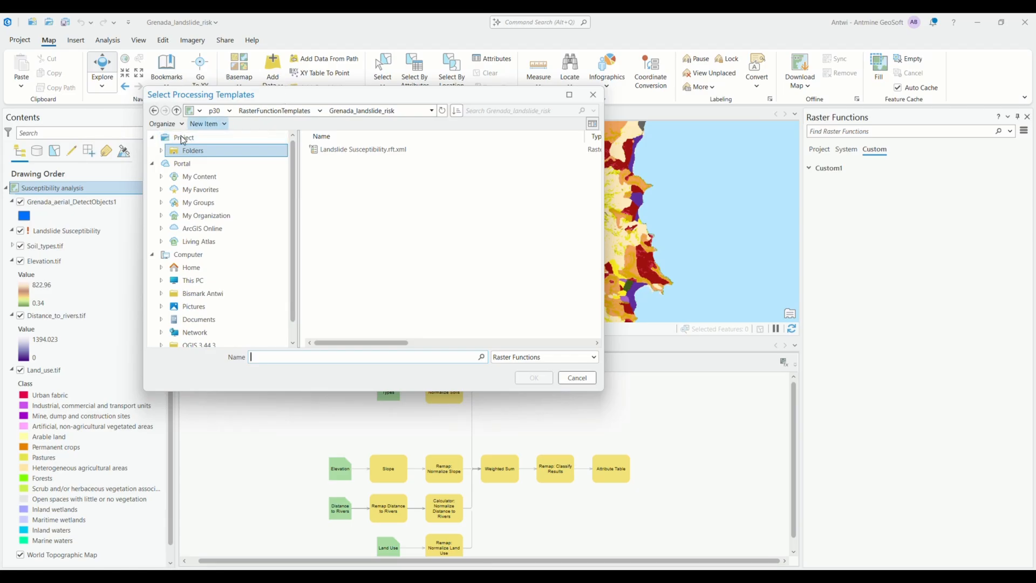
click(160, 151)
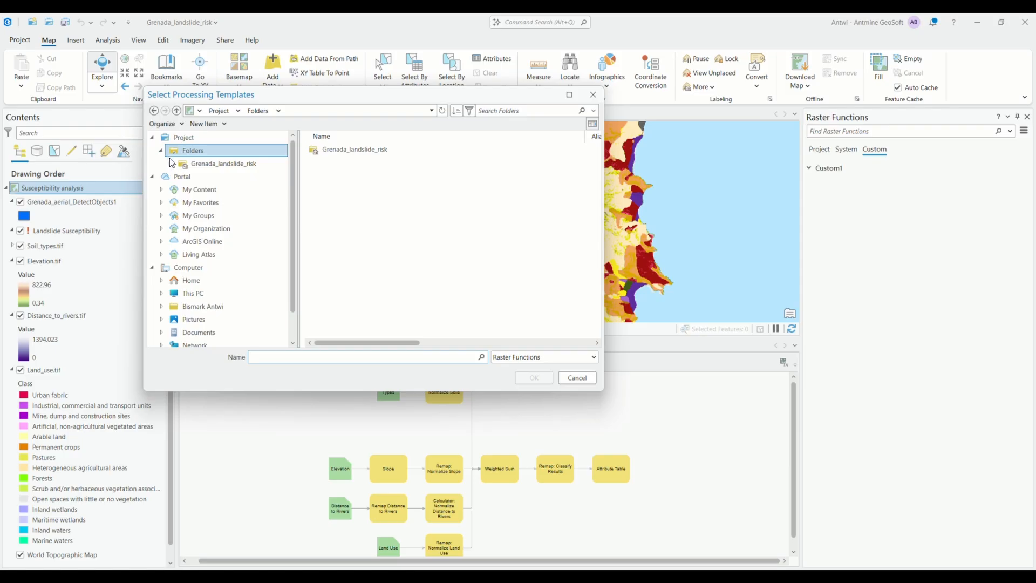
click(170, 164)
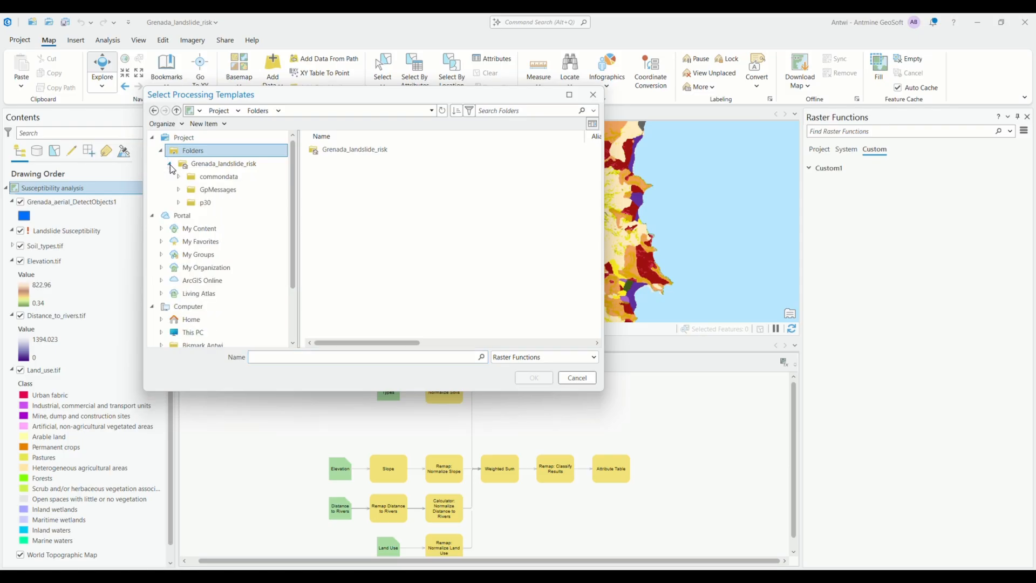
click(179, 203)
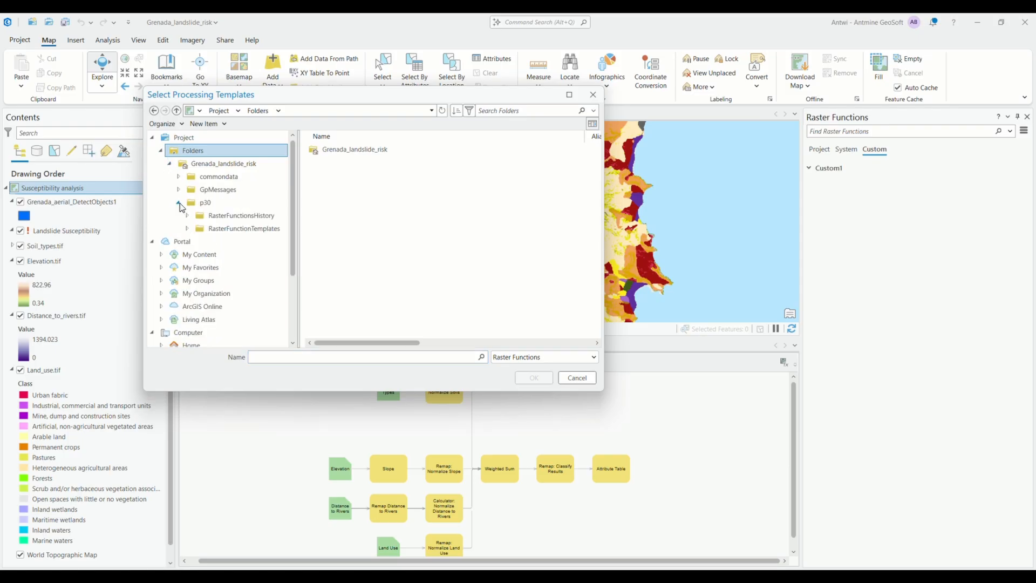
click(188, 228)
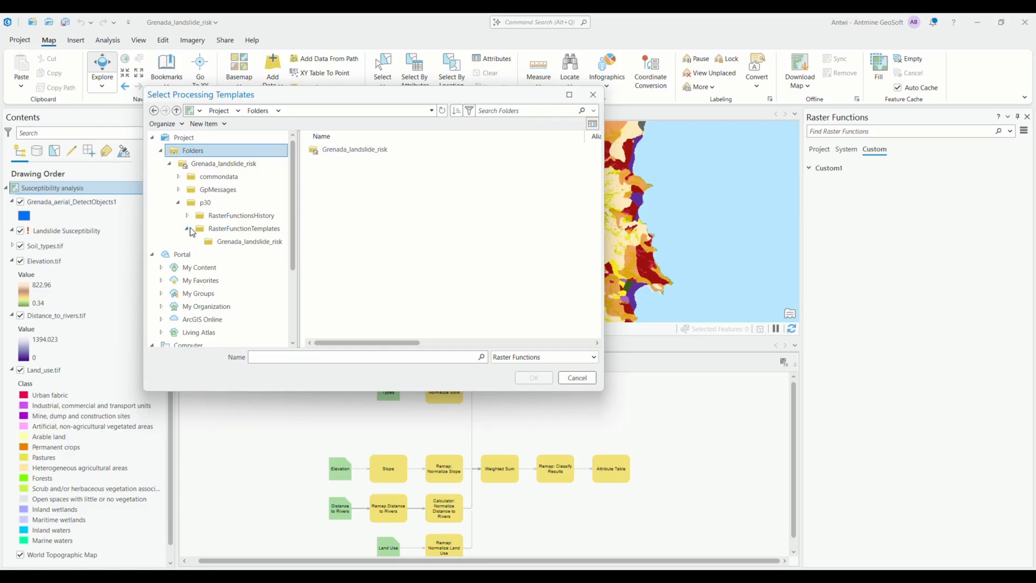
click(216, 247)
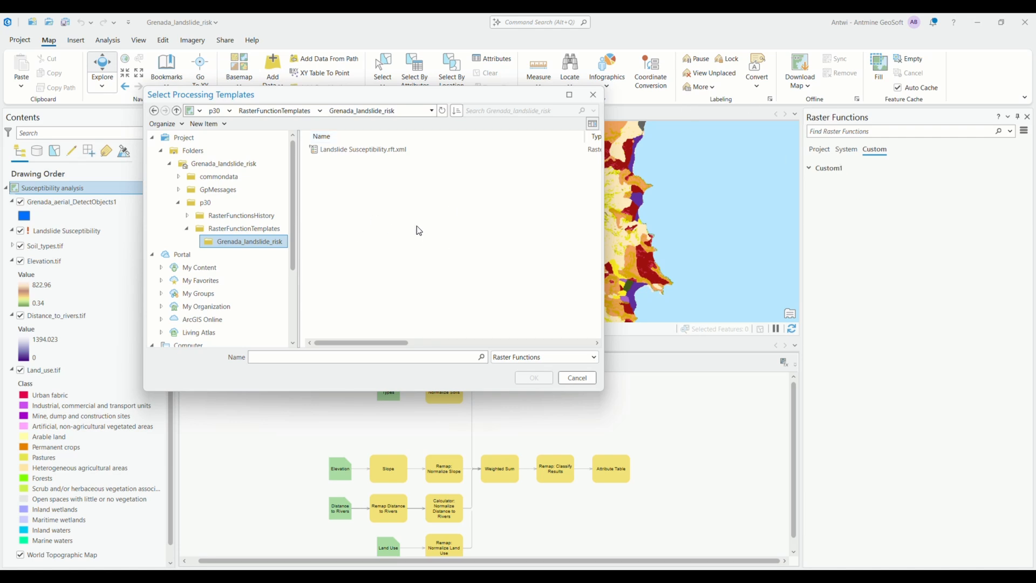
click(360, 149)
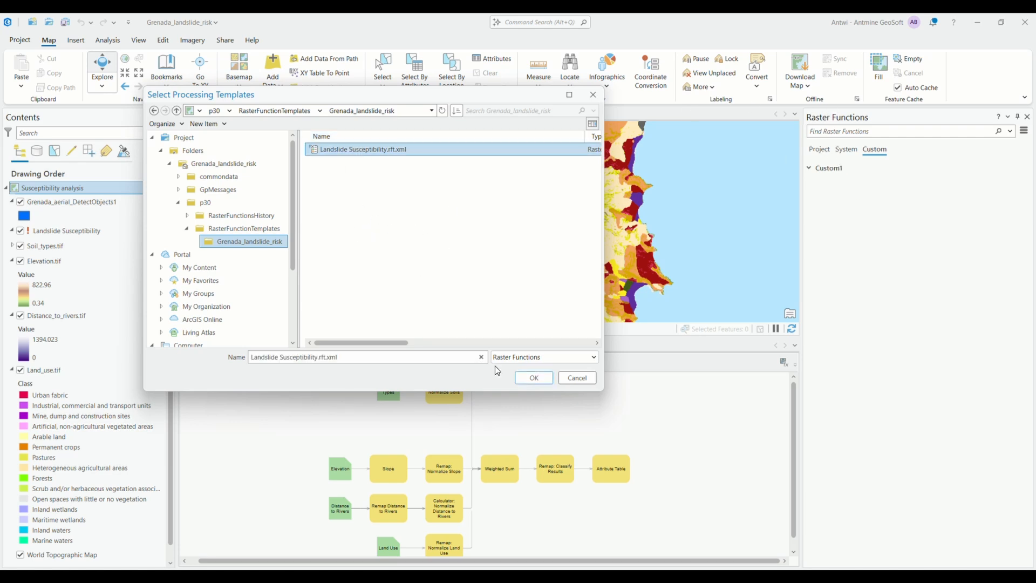
click(593, 95)
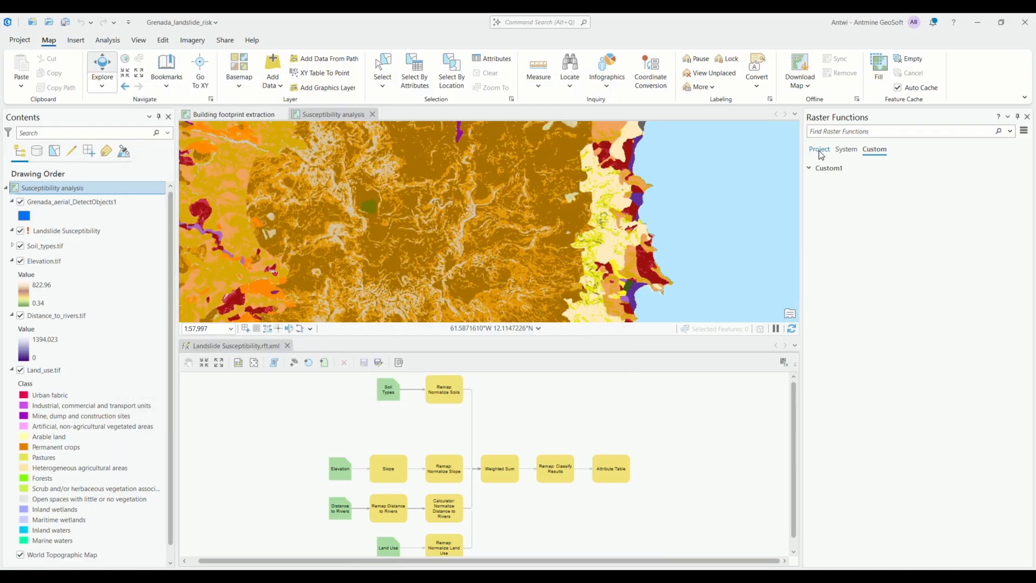
Open the project's Landslide Susceptibility function parameters and clear the Soil Types and Elevation inputs.
click(820, 150)
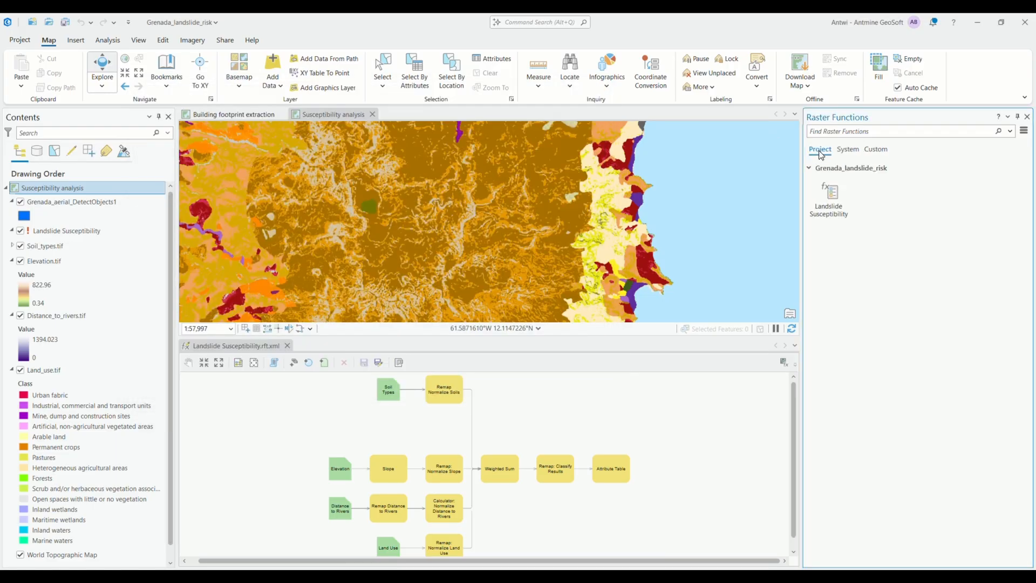
click(830, 204)
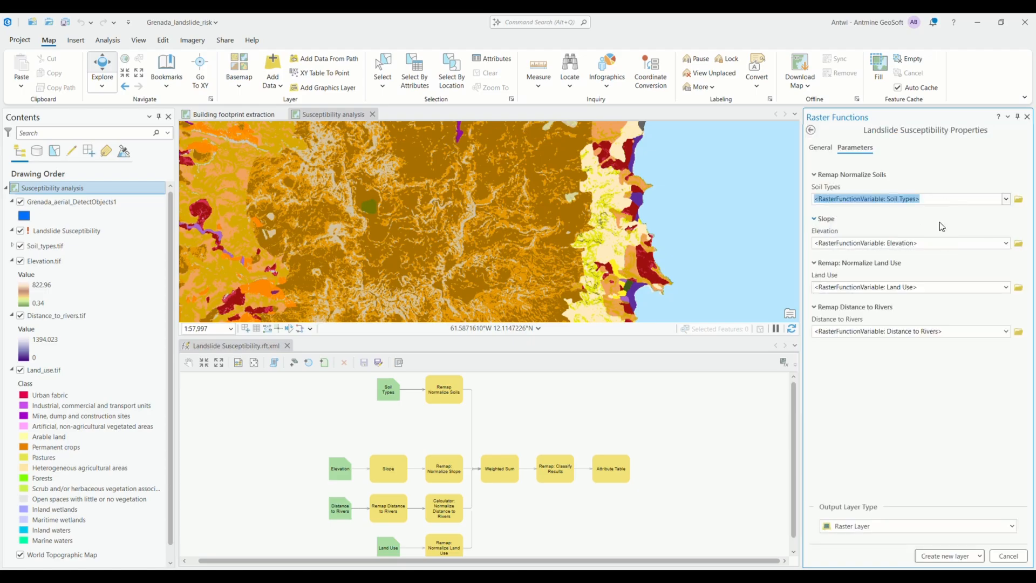
key(BackSpace)
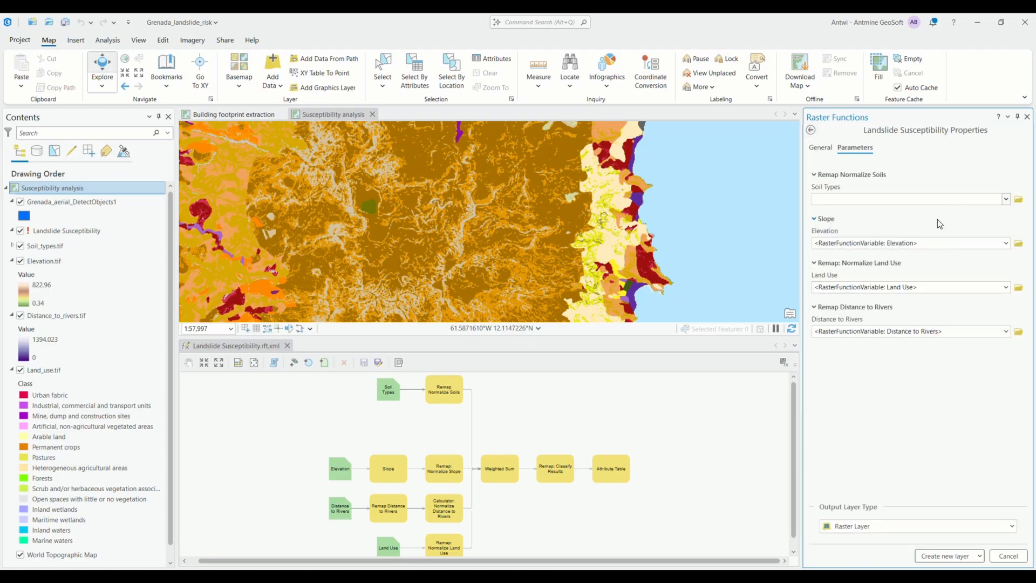
click(939, 244)
key(BackSpace)
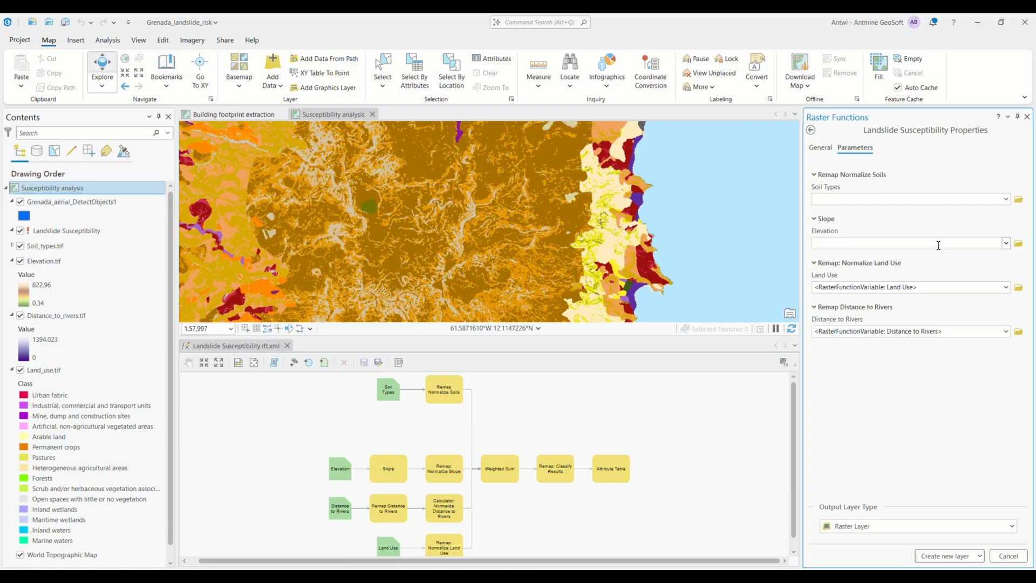
click(1028, 122)
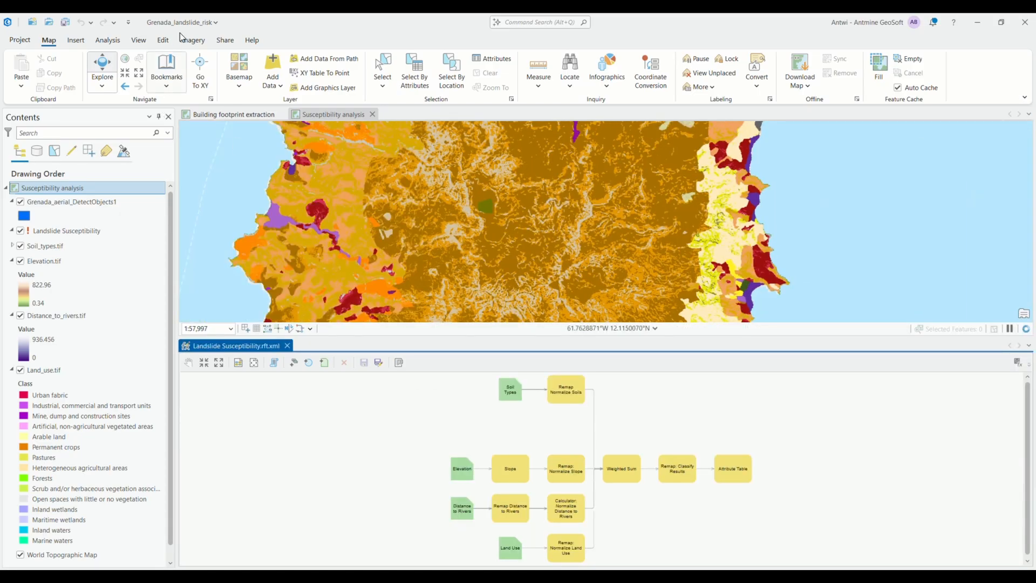
click(197, 43)
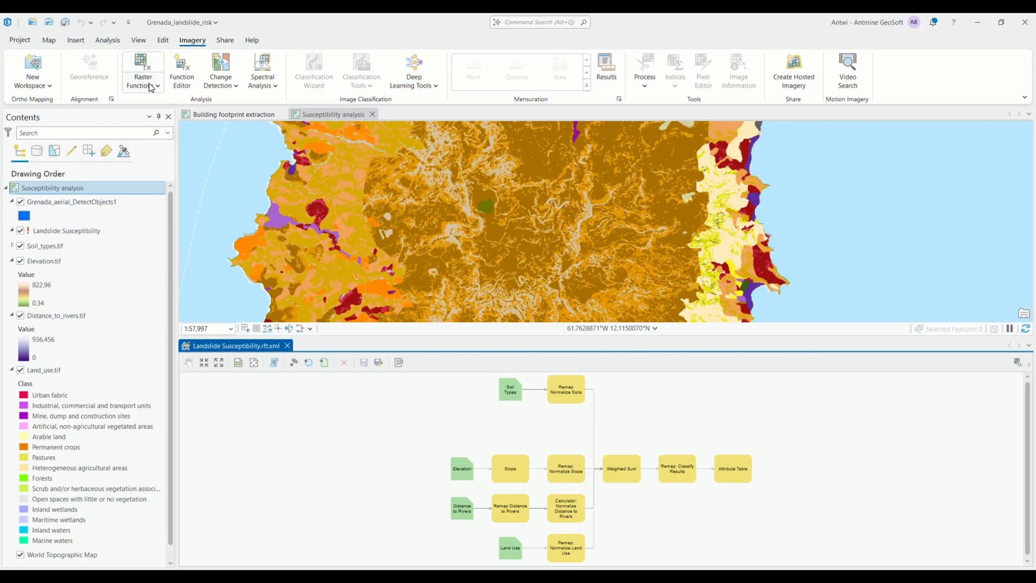
click(152, 88)
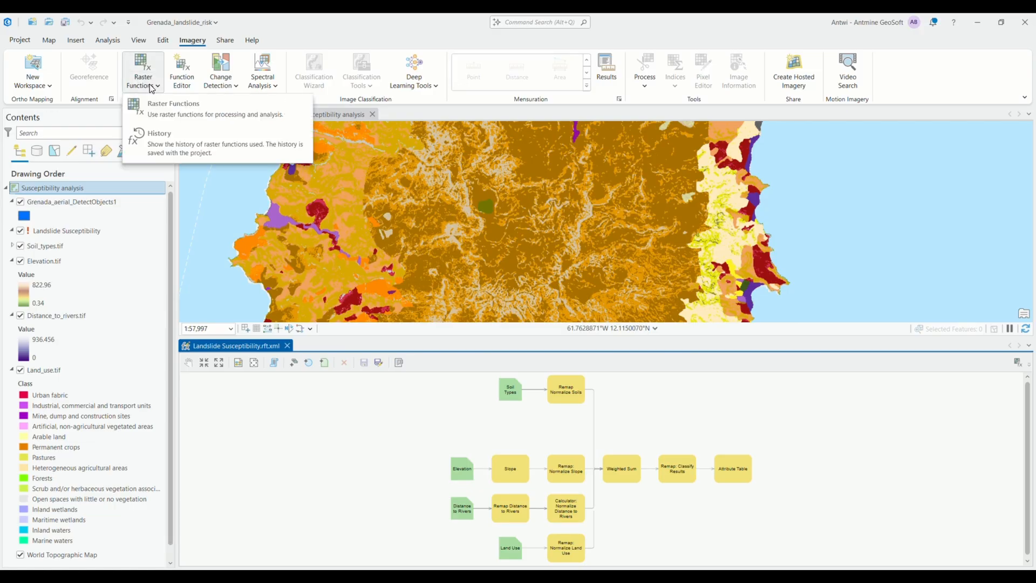
click(177, 112)
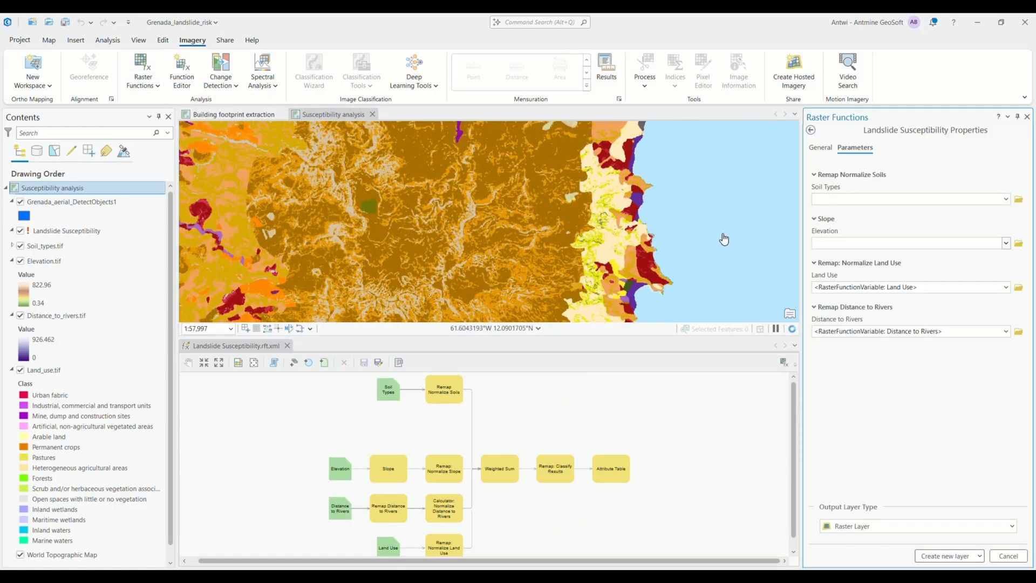
Clear the Land Use and Distance to Rivers inputs of the Landslide Susceptibility function and check the rasters offered for Soil Types.
click(954, 288)
key(BackSpace)
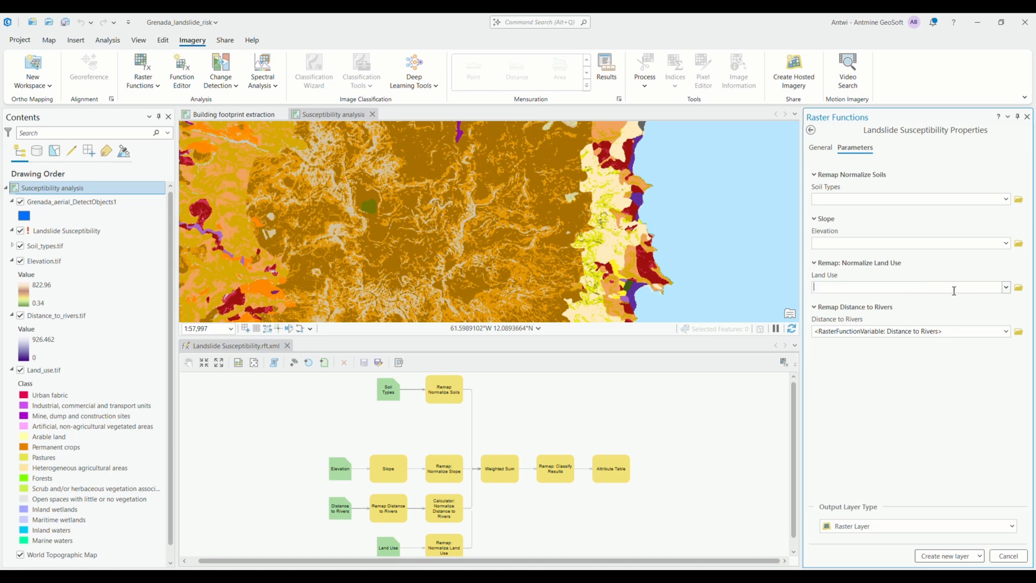
click(965, 331)
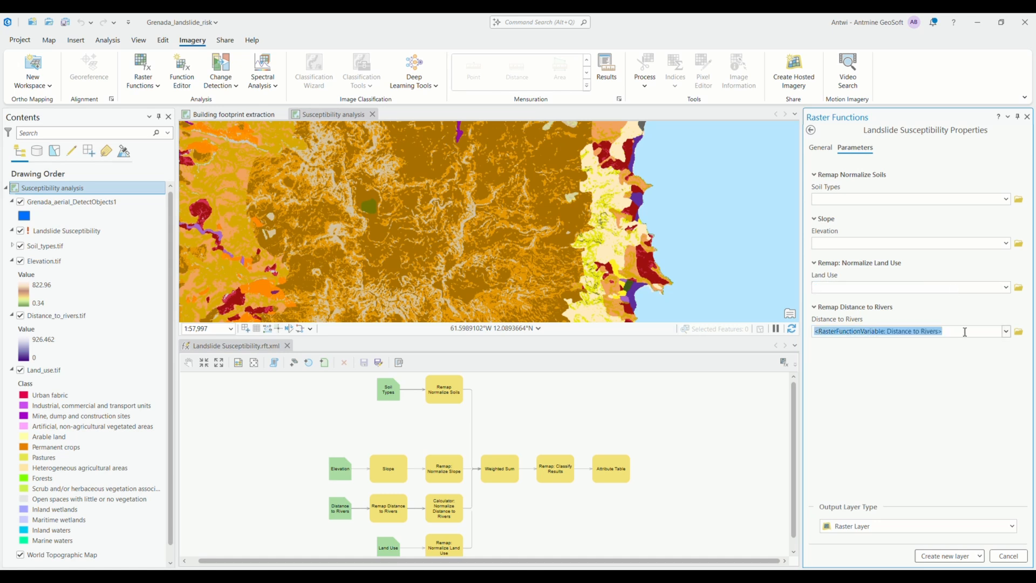
key(BackSpace)
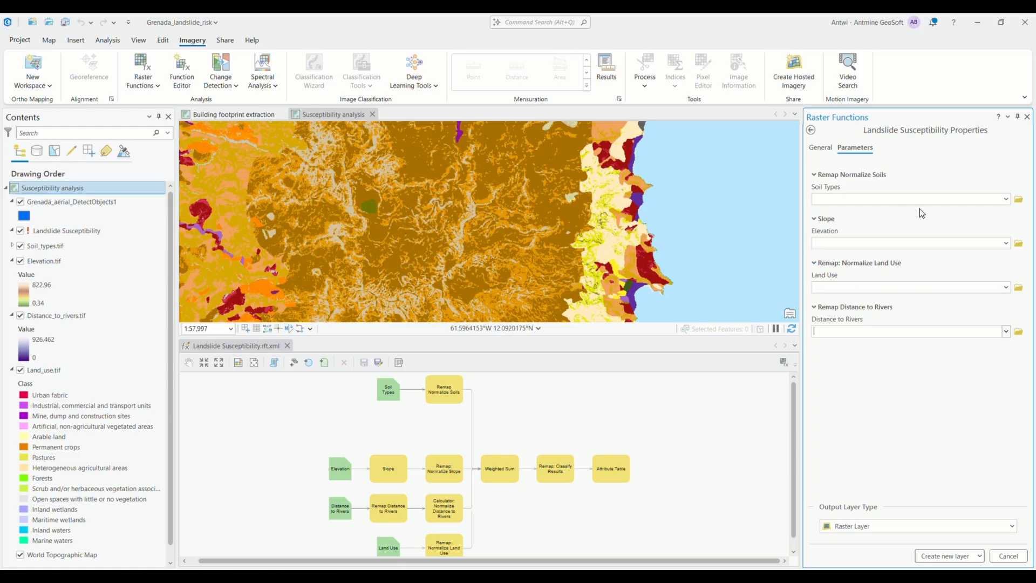
click(1006, 200)
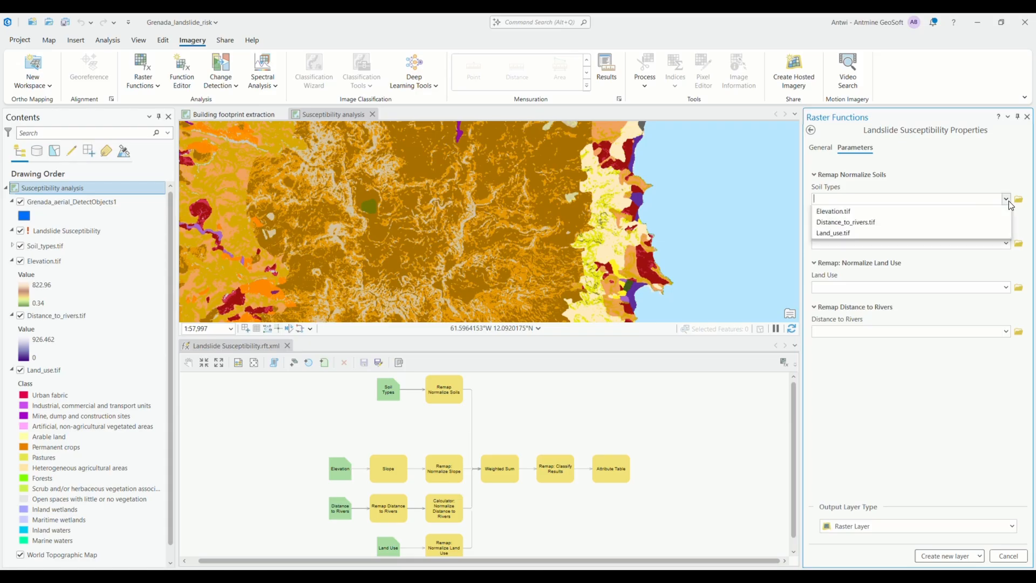
click(944, 165)
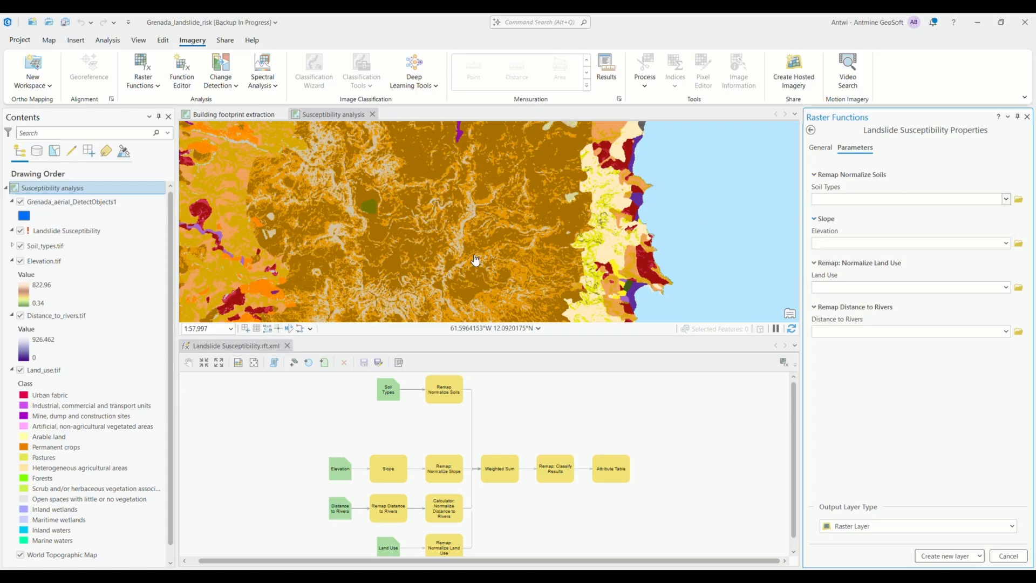
Close the Landslide Susceptibility.rft.xml function editor and bring more of the island into the map view.
click(265, 346)
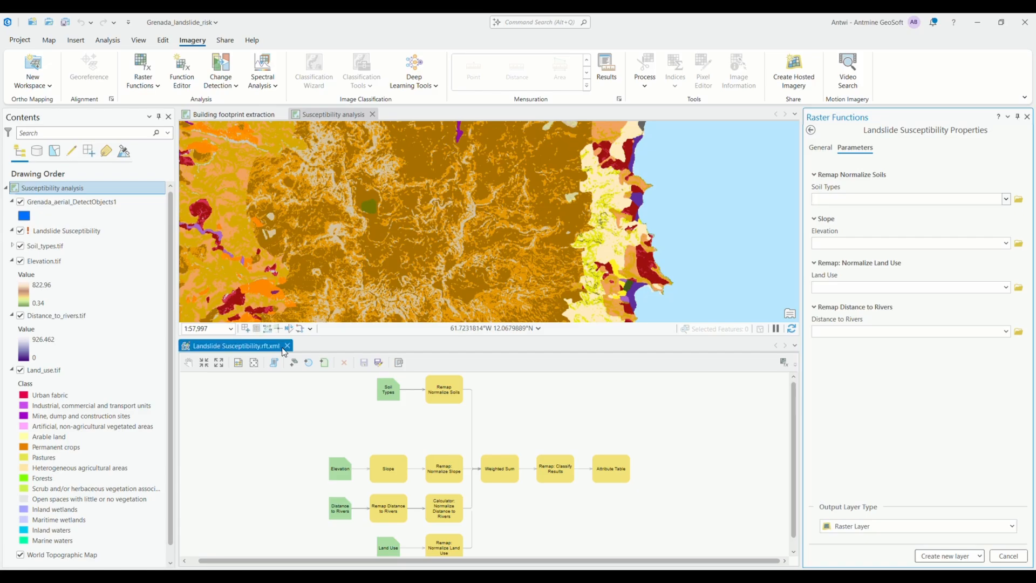
click(287, 346)
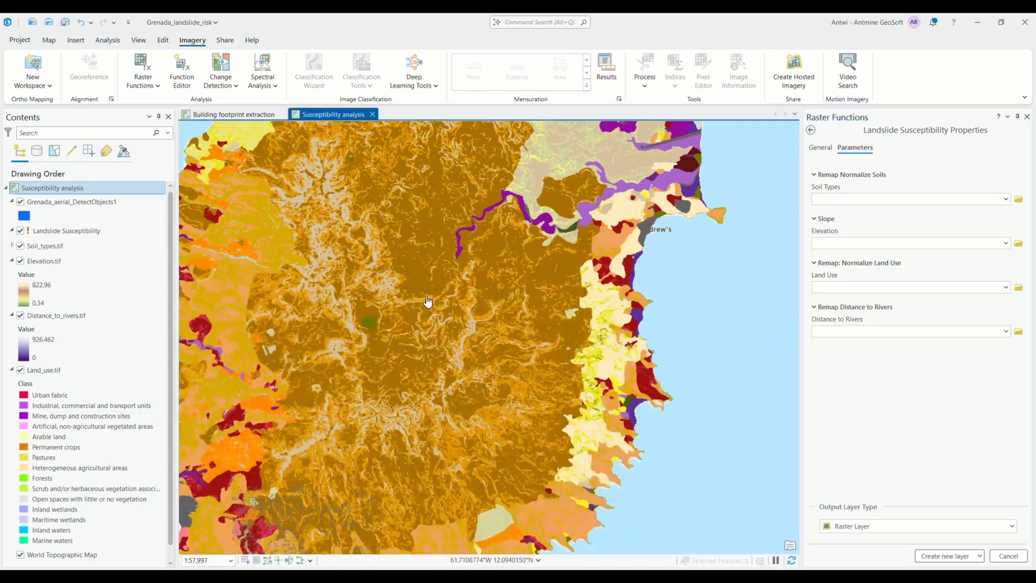
drag(381, 298, 429, 328)
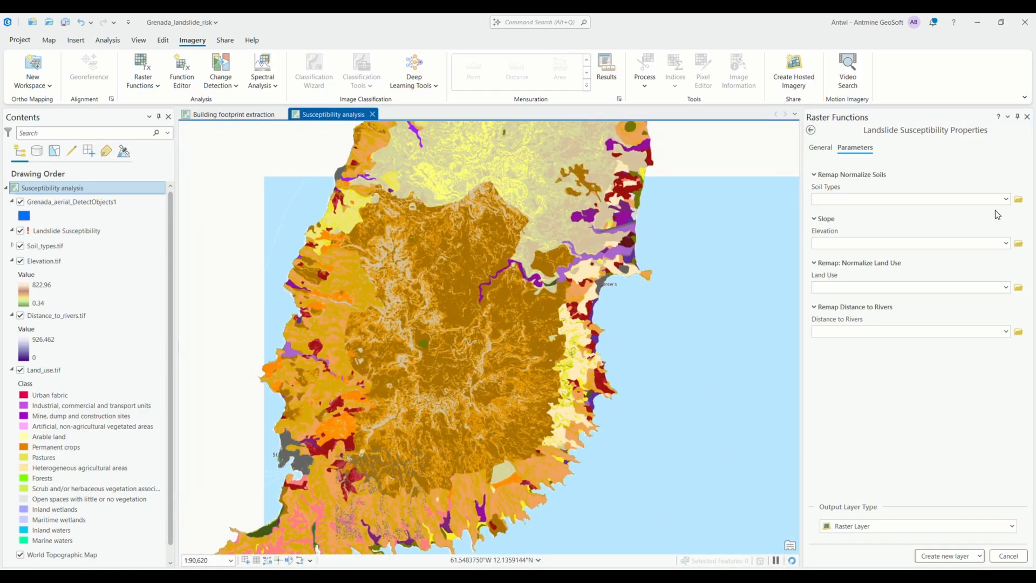
Assign Soil_types.tif, Elevation.tif, Land_use.tif and Distance_to_rivers.tif to their matching function inputs and create the new susceptibility raster layer.
click(995, 199)
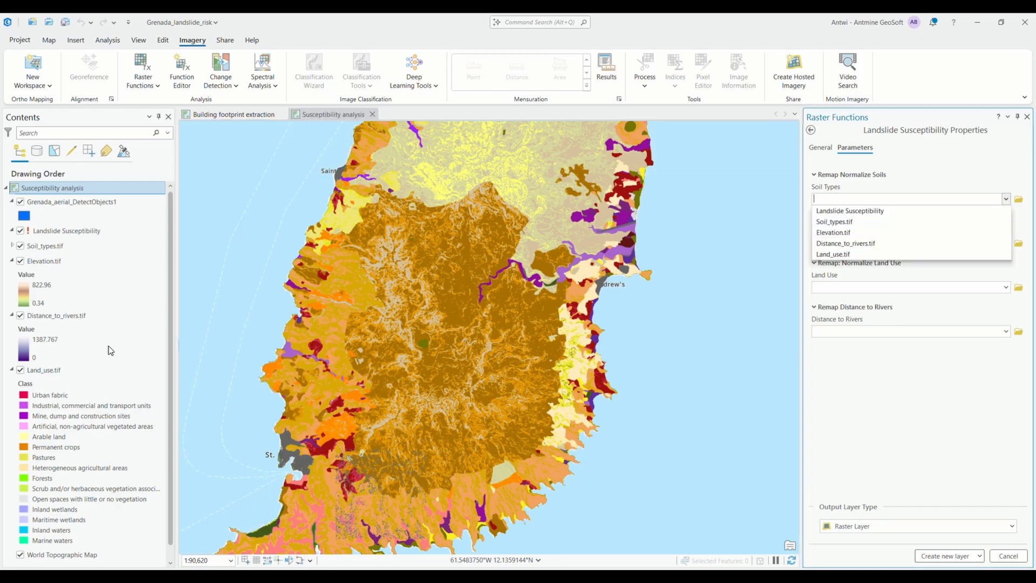
click(834, 222)
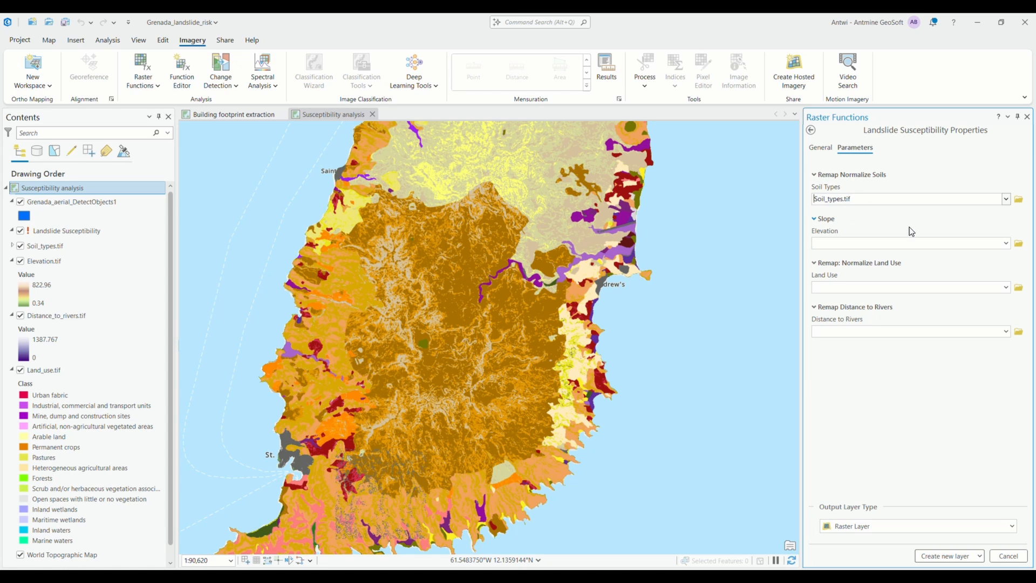
click(1006, 244)
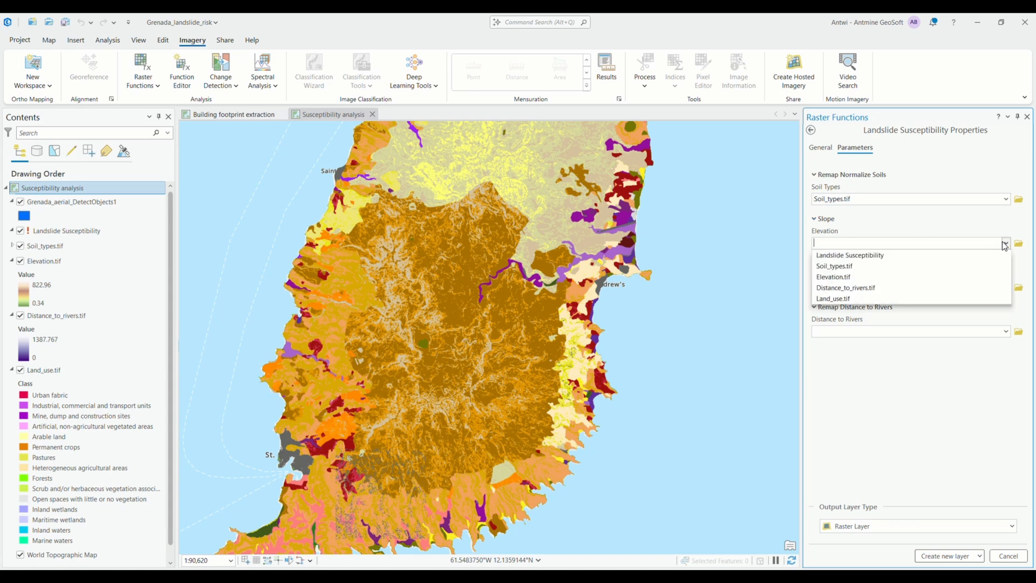
click(854, 277)
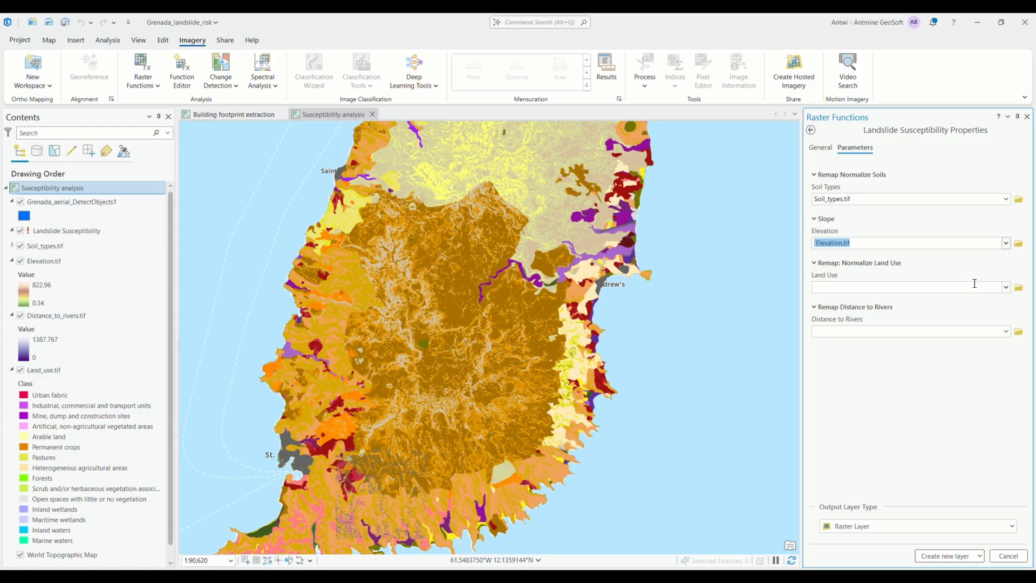
click(1007, 289)
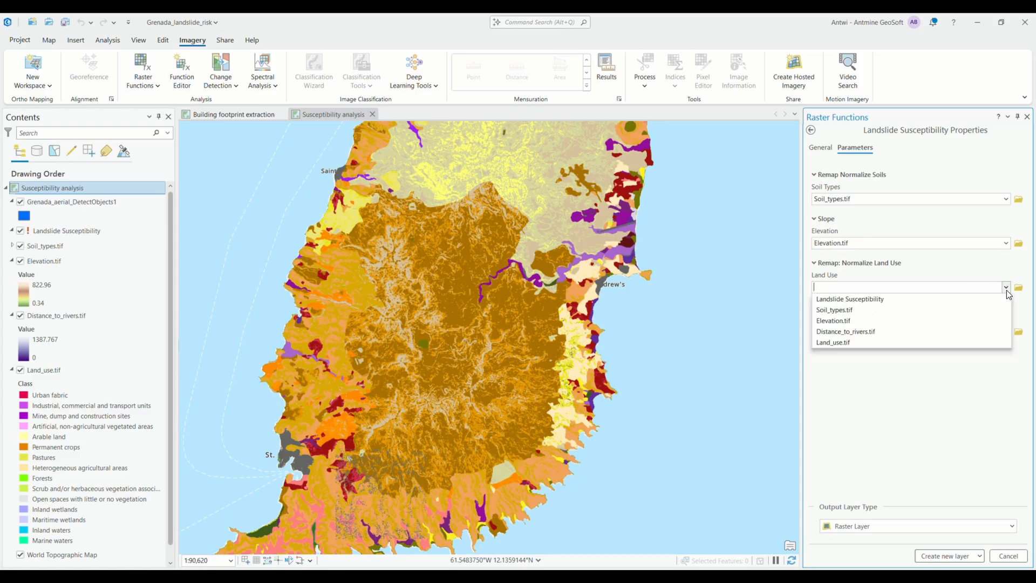
click(863, 342)
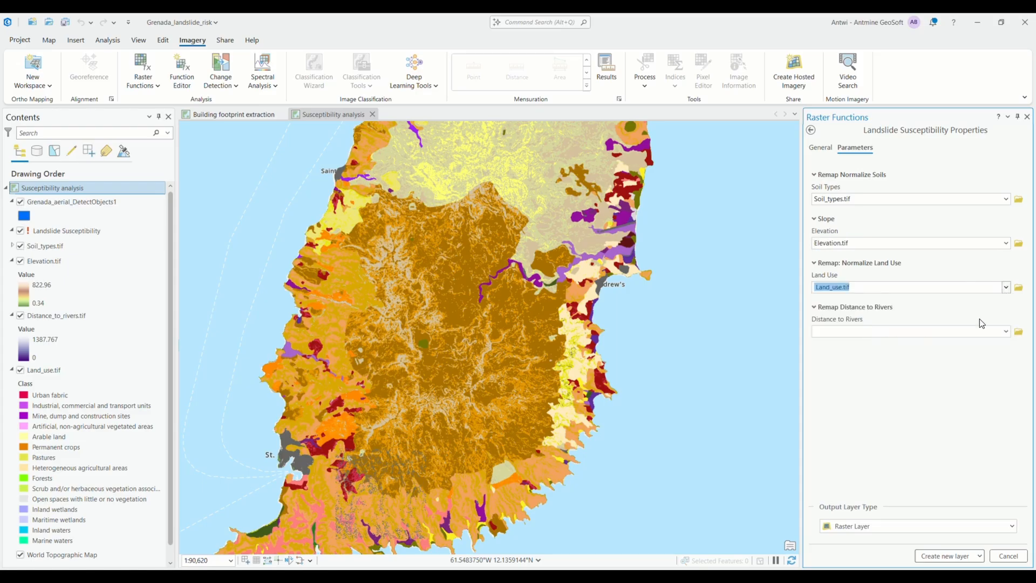
click(1006, 332)
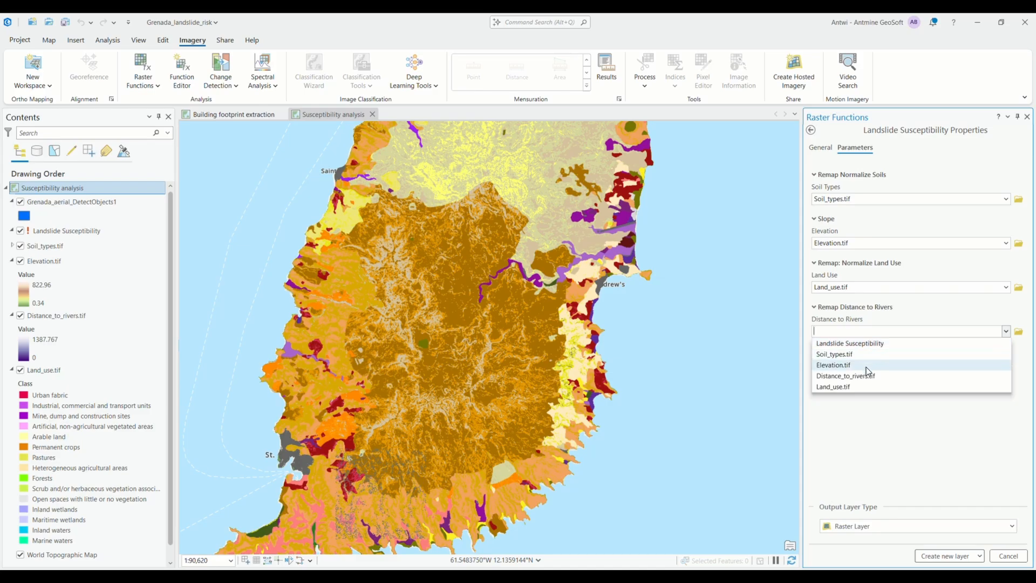
click(871, 377)
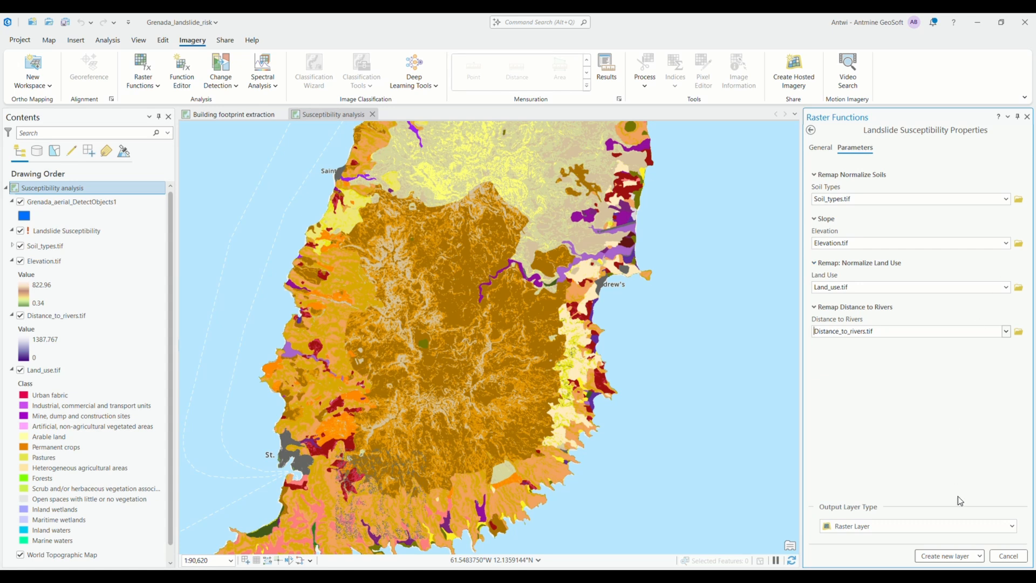
click(973, 561)
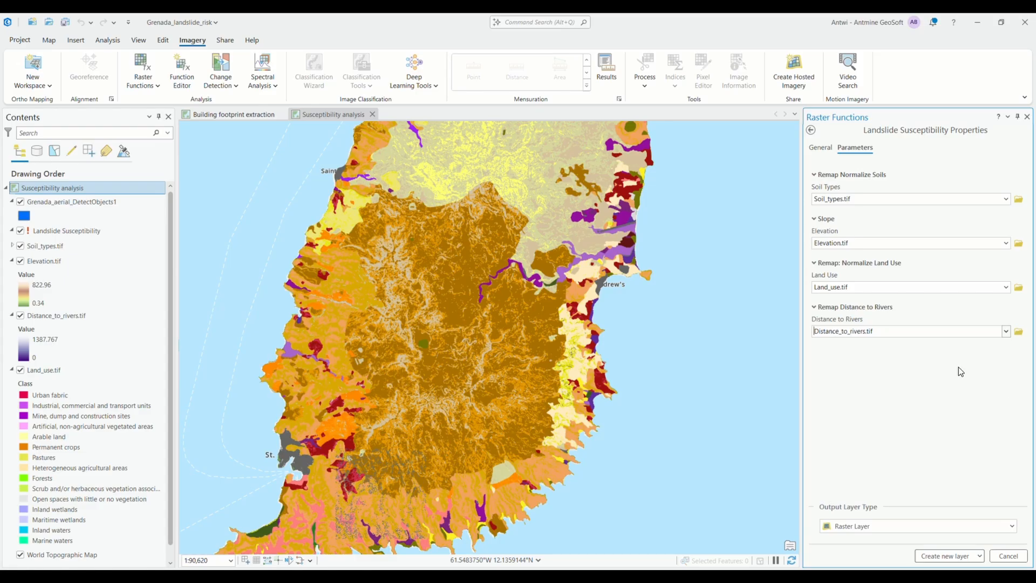
click(950, 557)
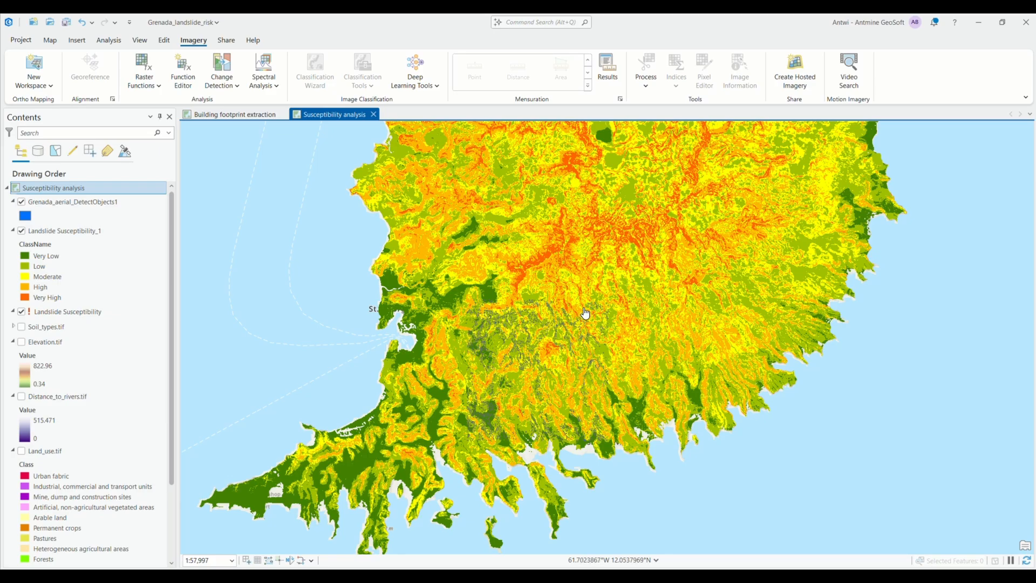
Examine the new landslide susceptibility classes around the extracted building footprints in southern Grenada.
drag(627, 262, 601, 292)
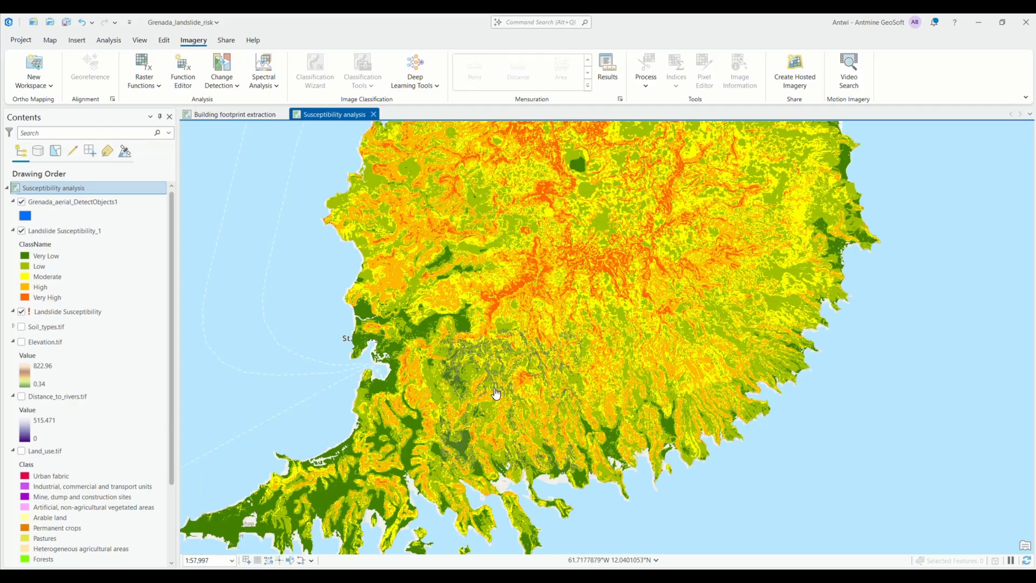
scroll(497, 388, up, 1)
scroll(496, 388, up, 5)
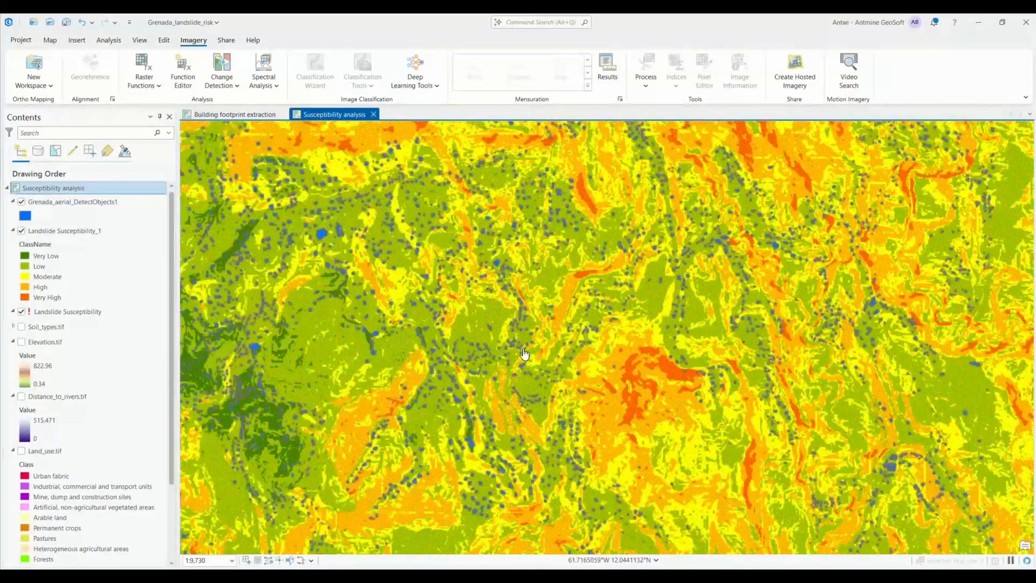
scroll(525, 354, up, 3)
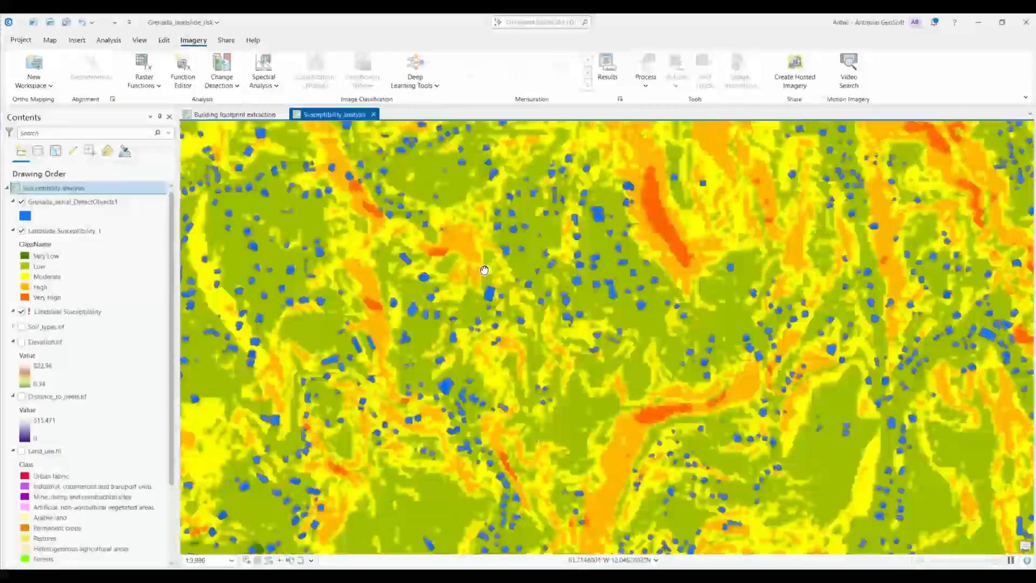
drag(484, 270, 519, 392)
drag(507, 256, 543, 319)
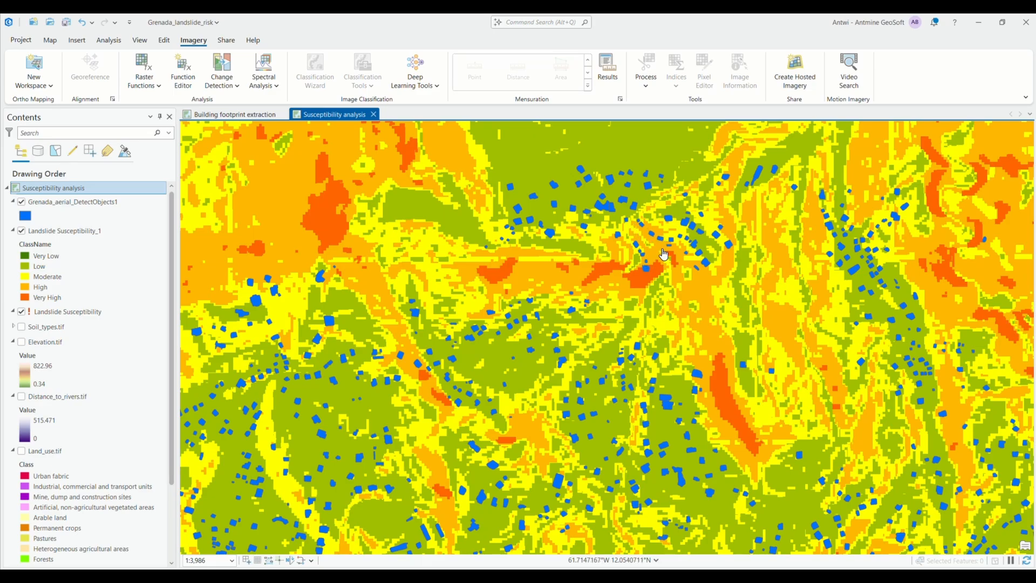
Hide the Landslide Susceptibility_1 layer and view the building footprints over the Land_use.tif classes.
click(23, 232)
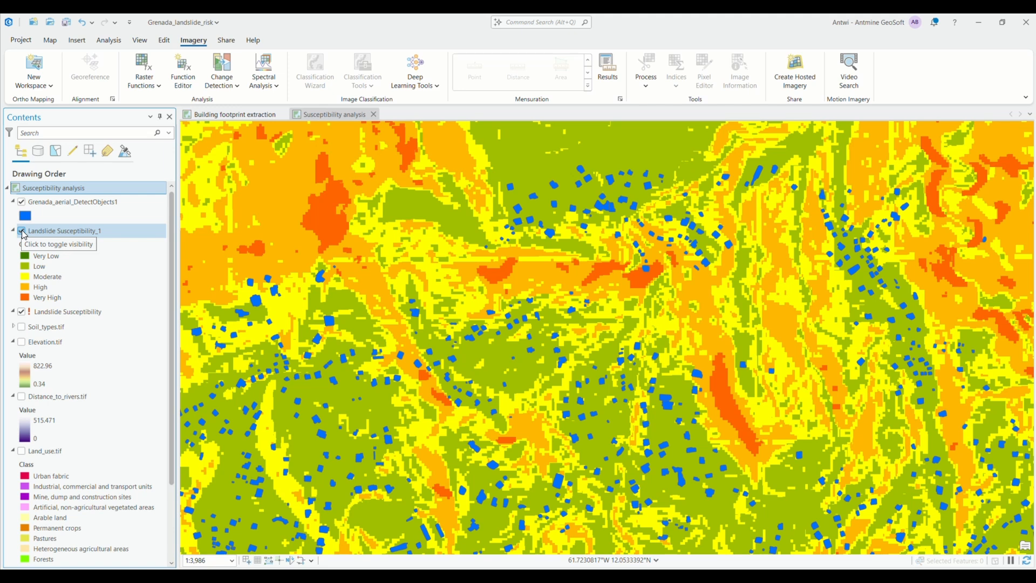
click(23, 233)
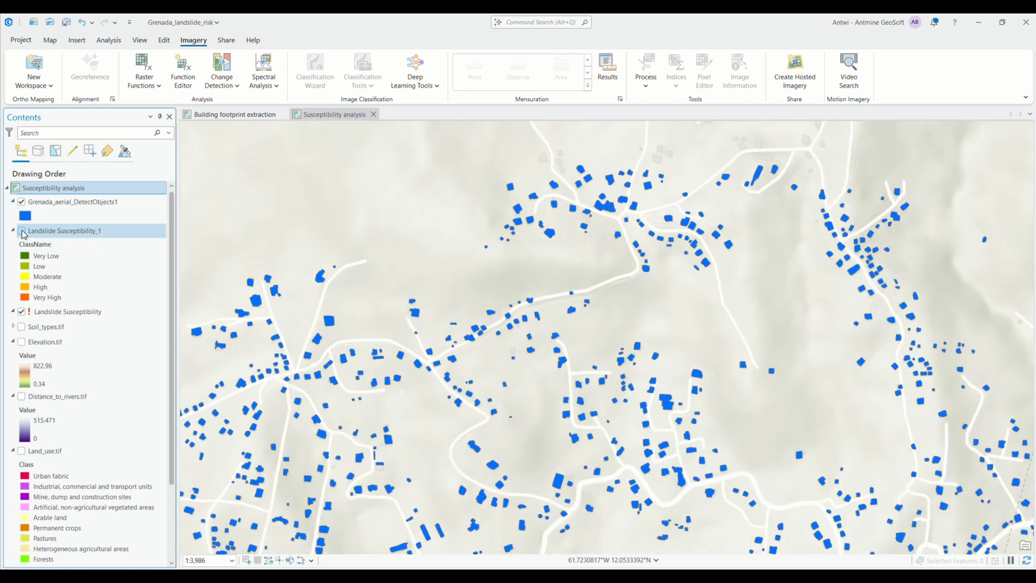
scroll(626, 255, down, 3)
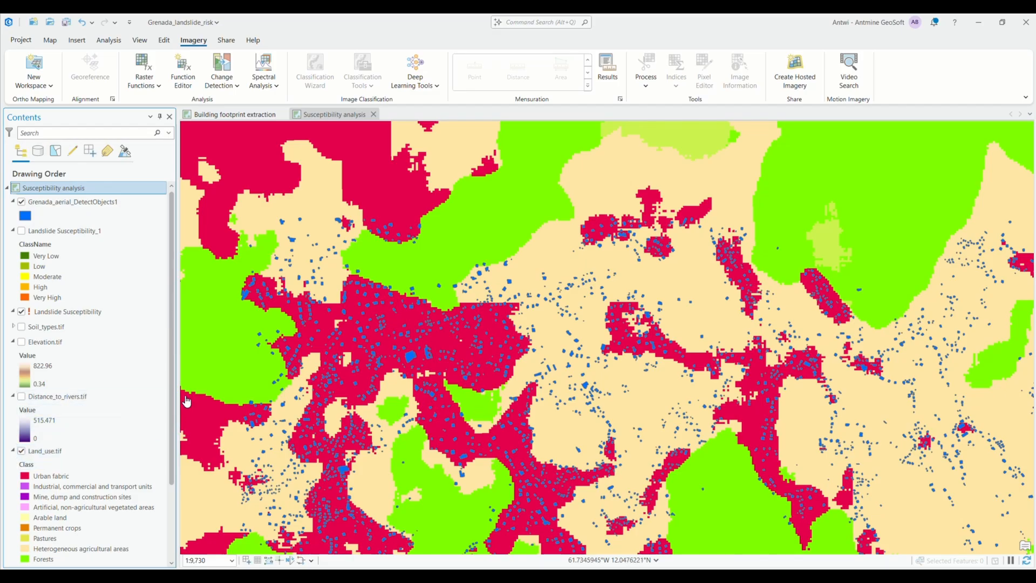
drag(173, 388, 174, 420)
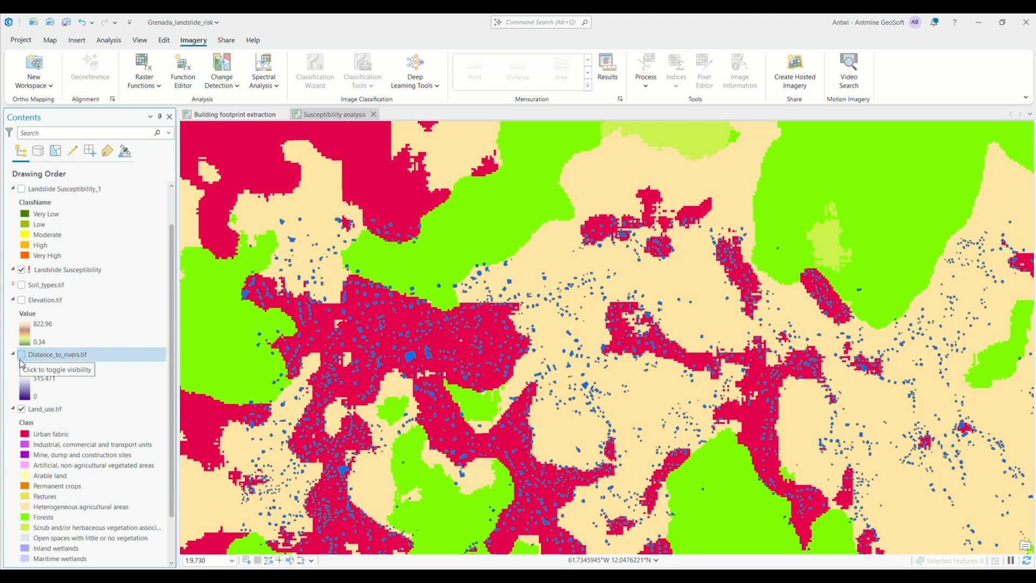
View the footprints over Distance_to_rivers.tif in place of land use, and over Soil_types.tif with its class legend expanded, hiding each raster after viewing.
click(22, 409)
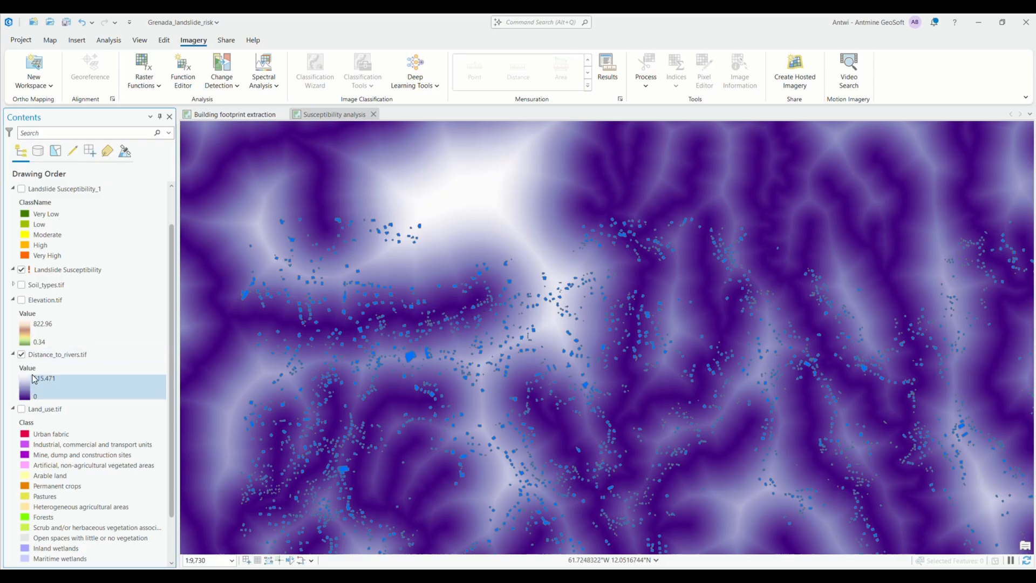
click(21, 354)
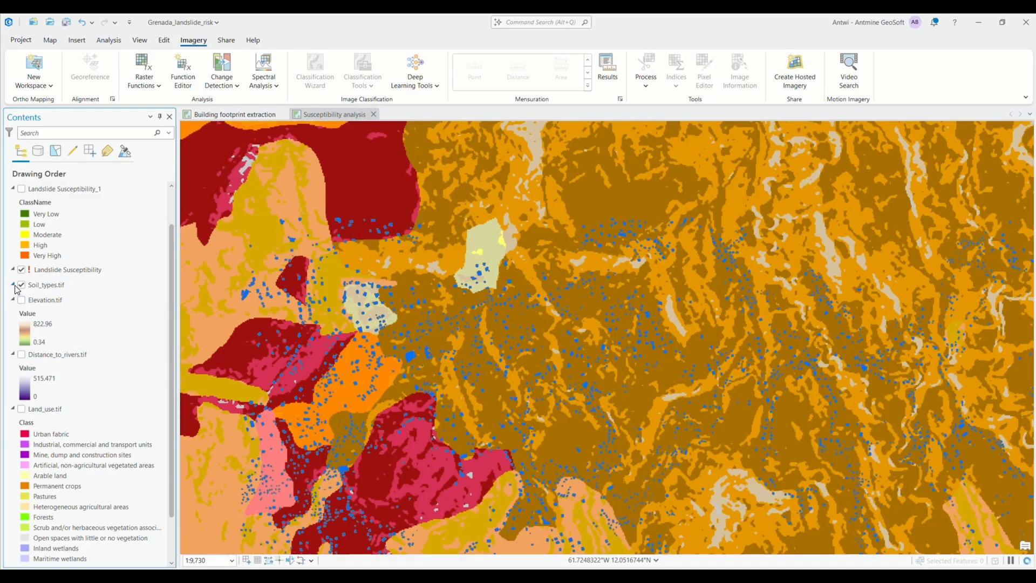
click(14, 285)
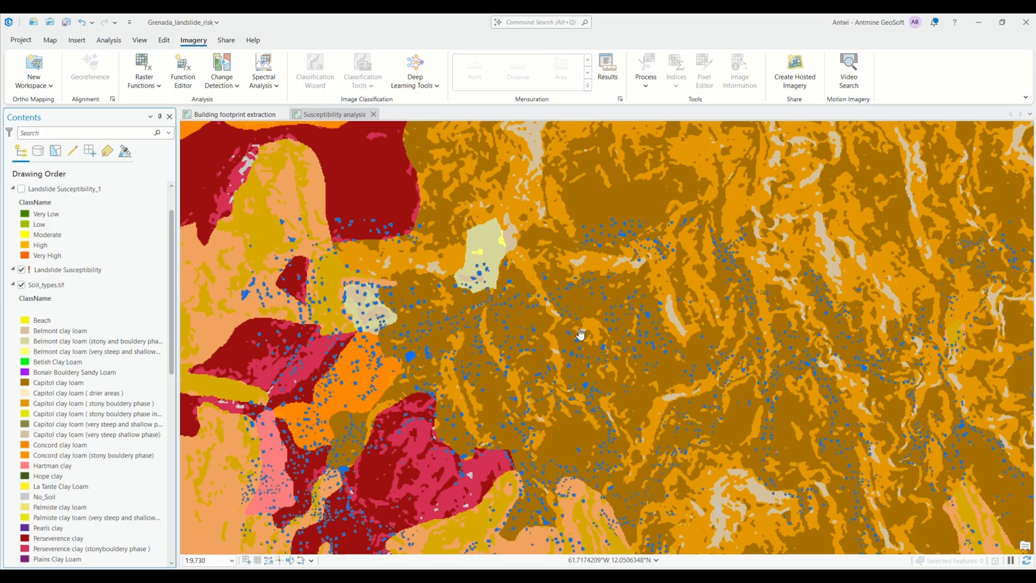
click(21, 284)
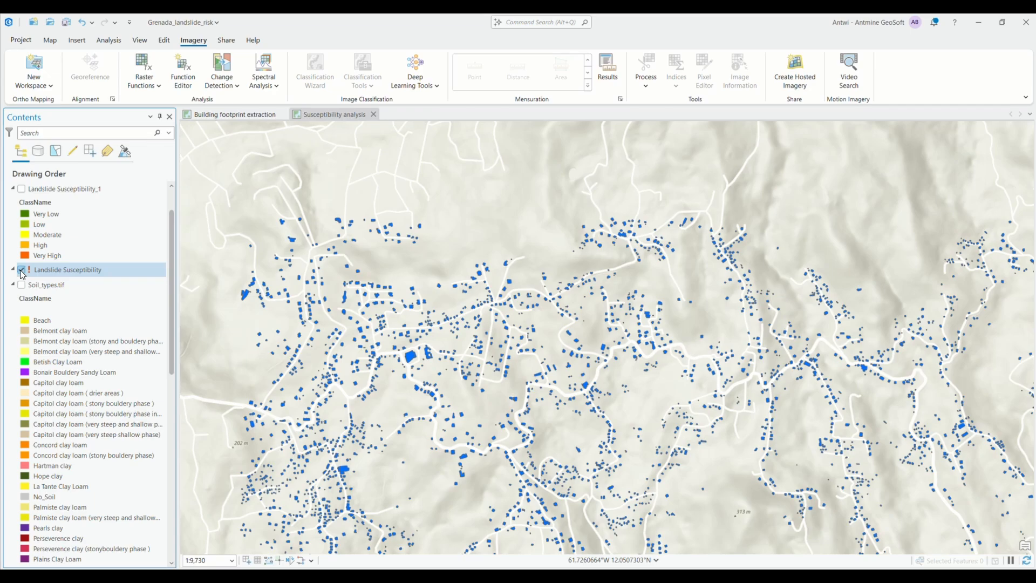
Show the Landslide Susceptibility_1 layer again and examine closely which building footprints lie within the Very High susceptibility zone.
click(22, 188)
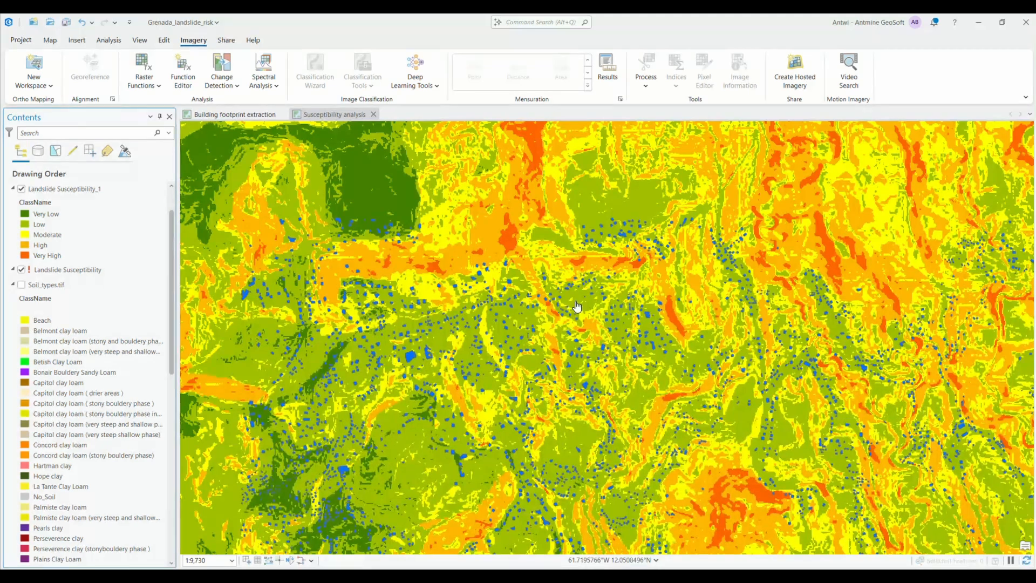
drag(678, 468, 653, 358)
drag(795, 345, 663, 357)
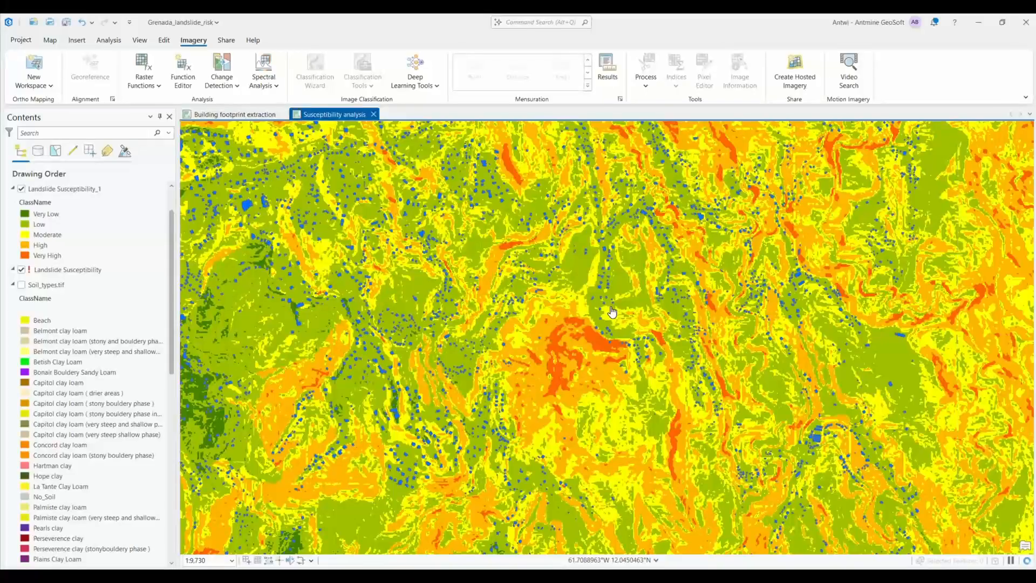
drag(538, 328, 590, 351)
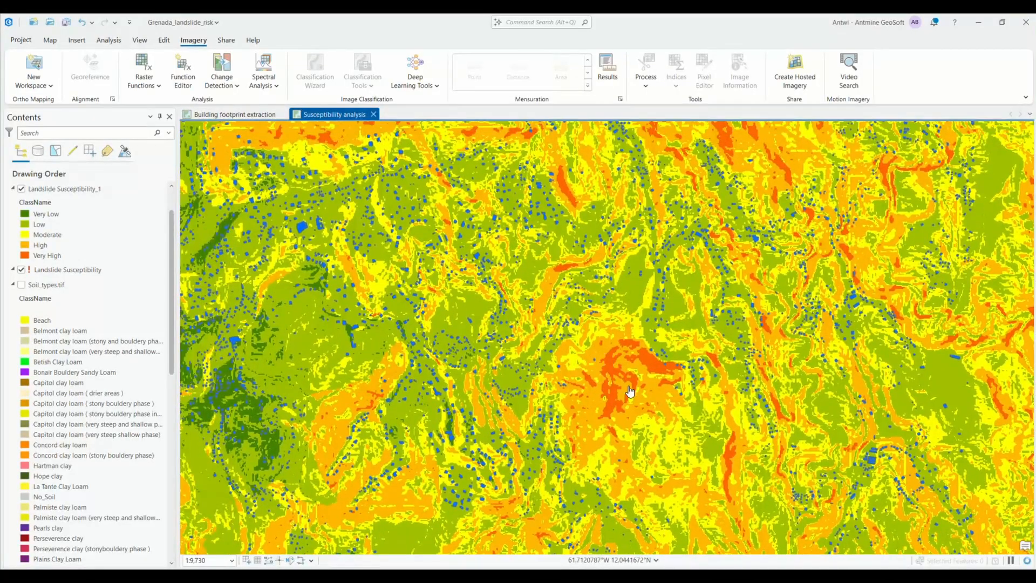
scroll(660, 369, up, 1)
scroll(660, 369, up, 3)
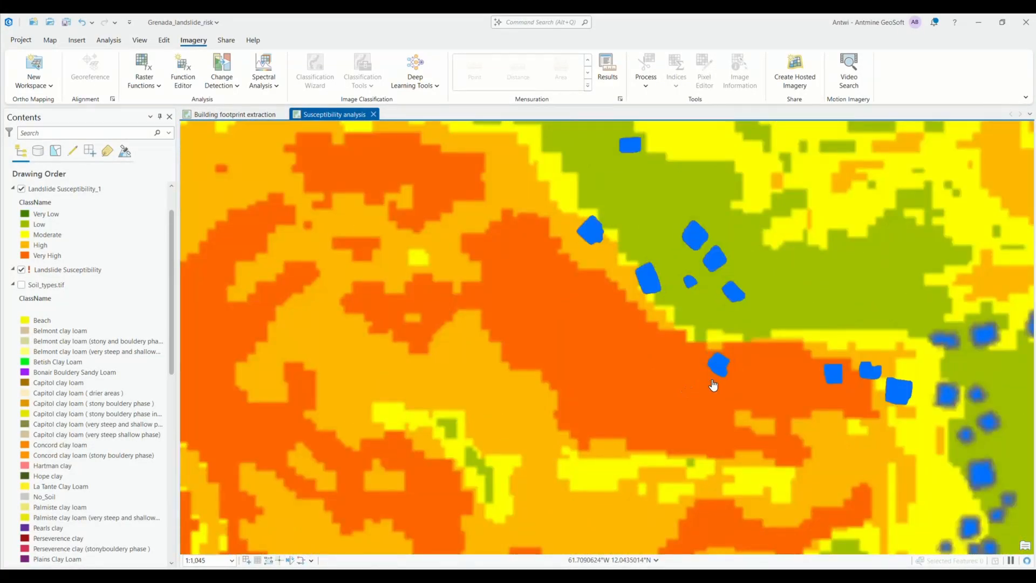
drag(727, 395, 676, 374)
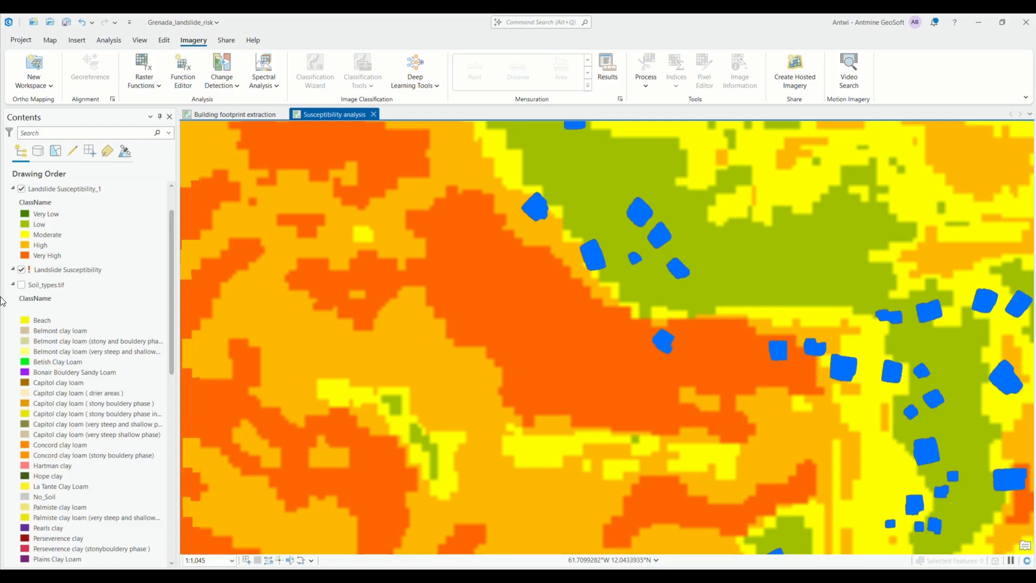
Hide the Landslide Susceptibility_1 layer, view the building footprints over the Soil_types.tif classes, and hide the soil raster again.
click(22, 188)
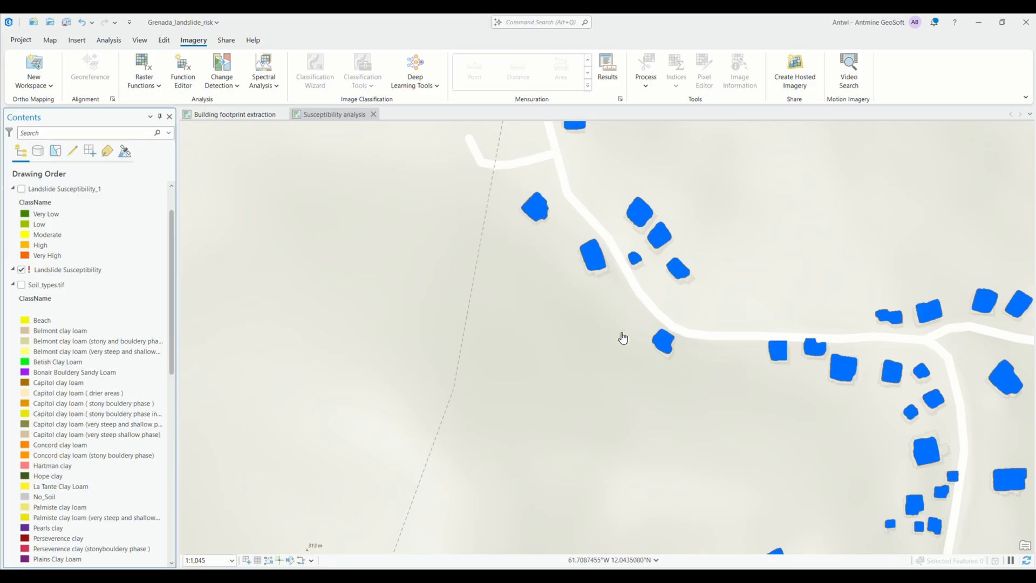
click(22, 285)
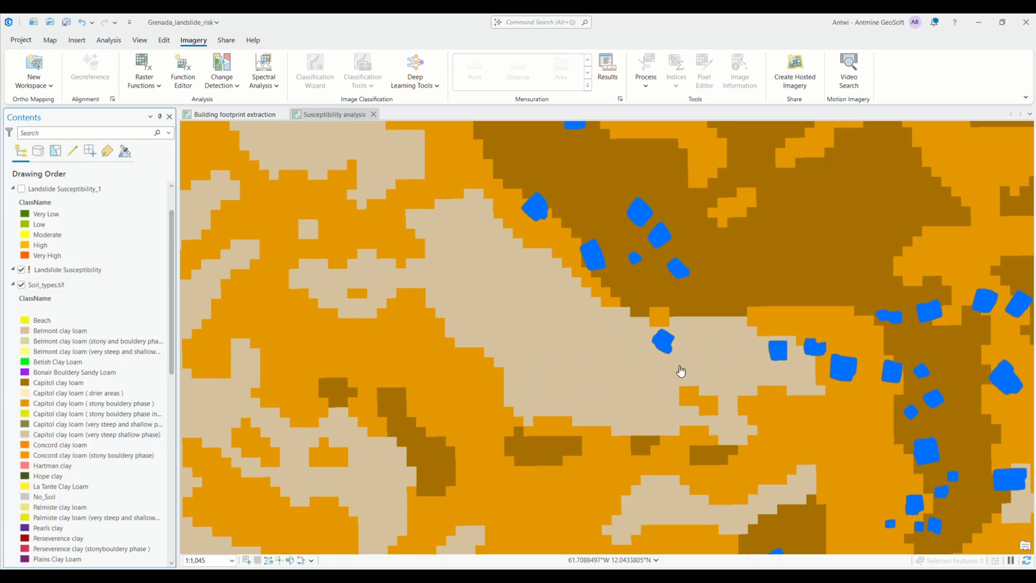
click(22, 286)
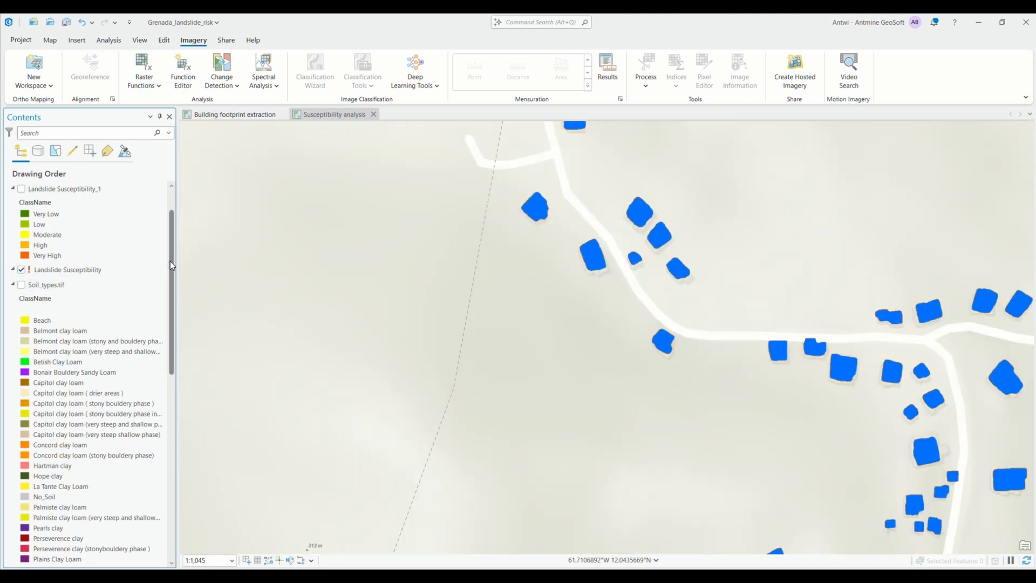
Show Elevation.tif beneath the building footprints, inspect the terrain height around them at wide and close range, and hide it again.
scroll(171, 281, down, 1)
drag(173, 285, 112, 402)
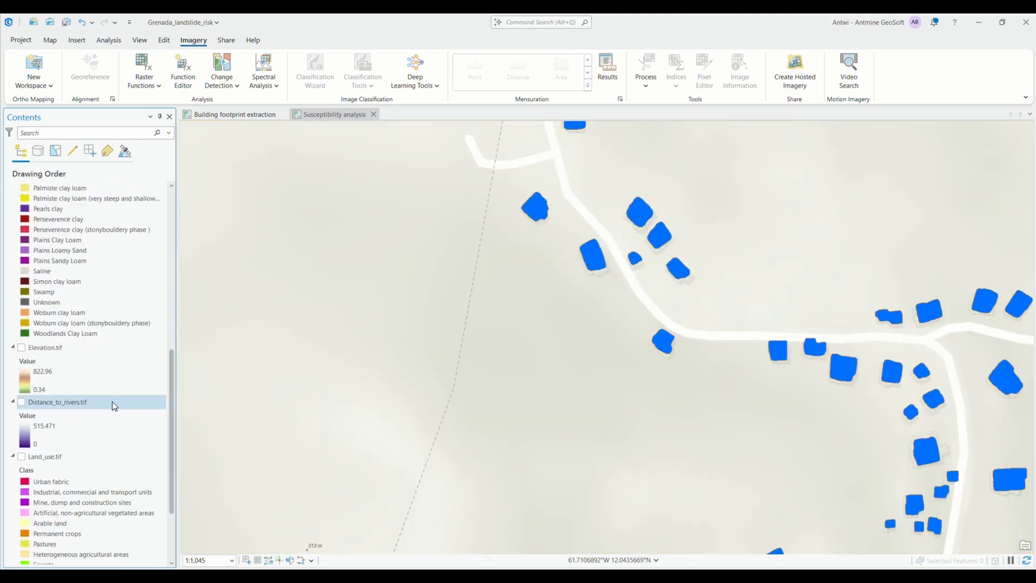
click(22, 348)
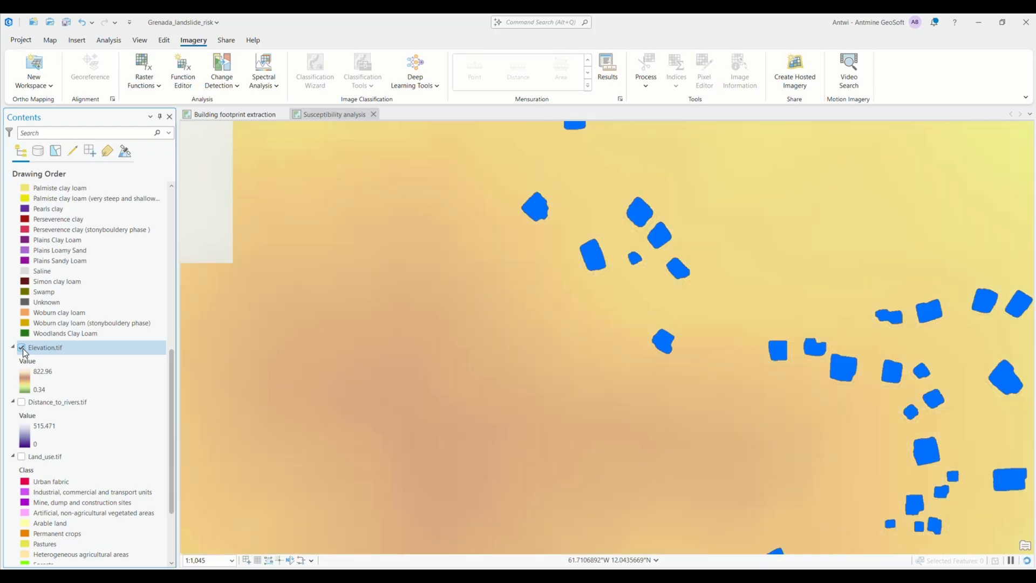
scroll(721, 338, down, 1)
scroll(722, 337, down, 2)
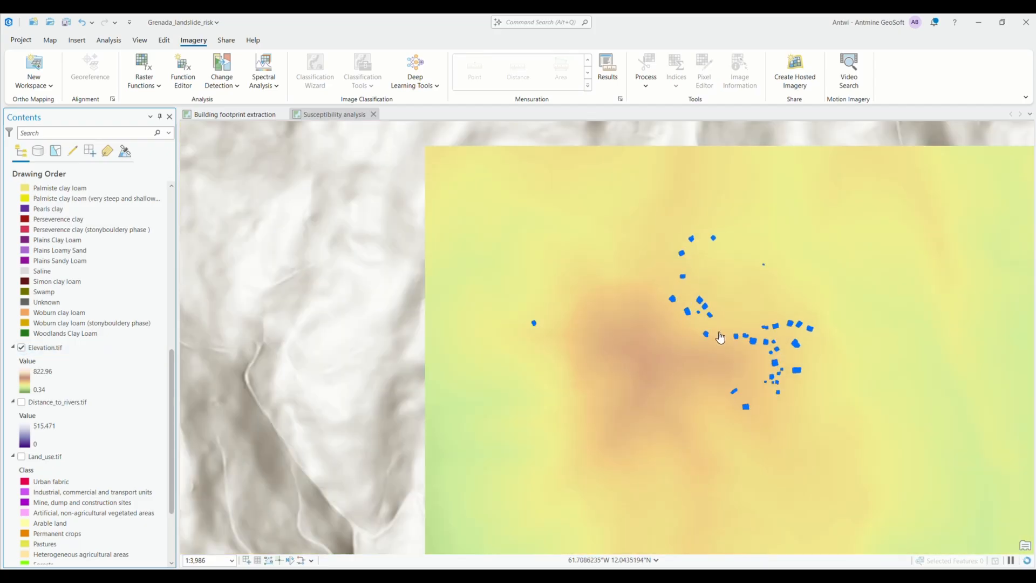
scroll(708, 346, down, 1)
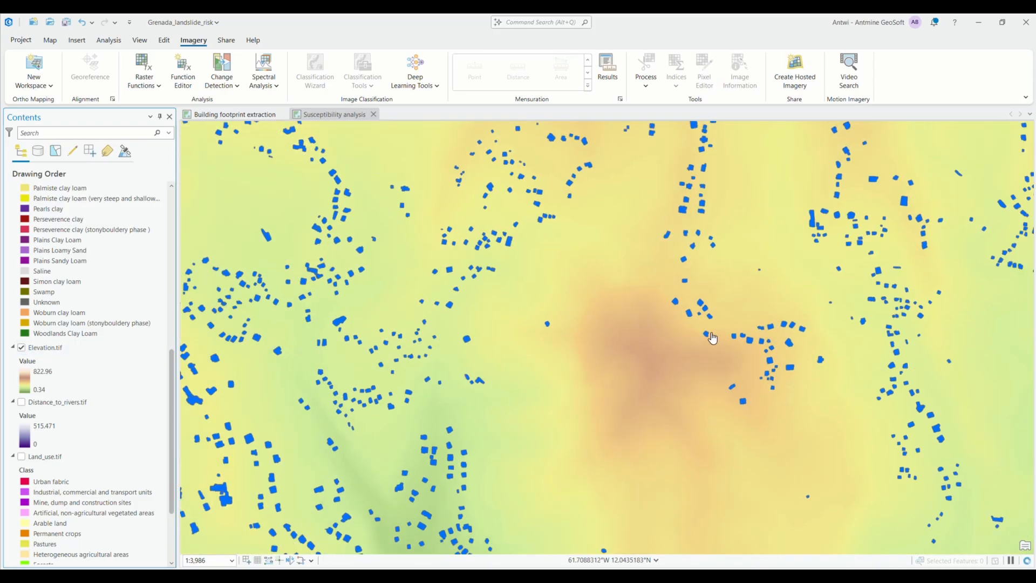
scroll(709, 339, up, 4)
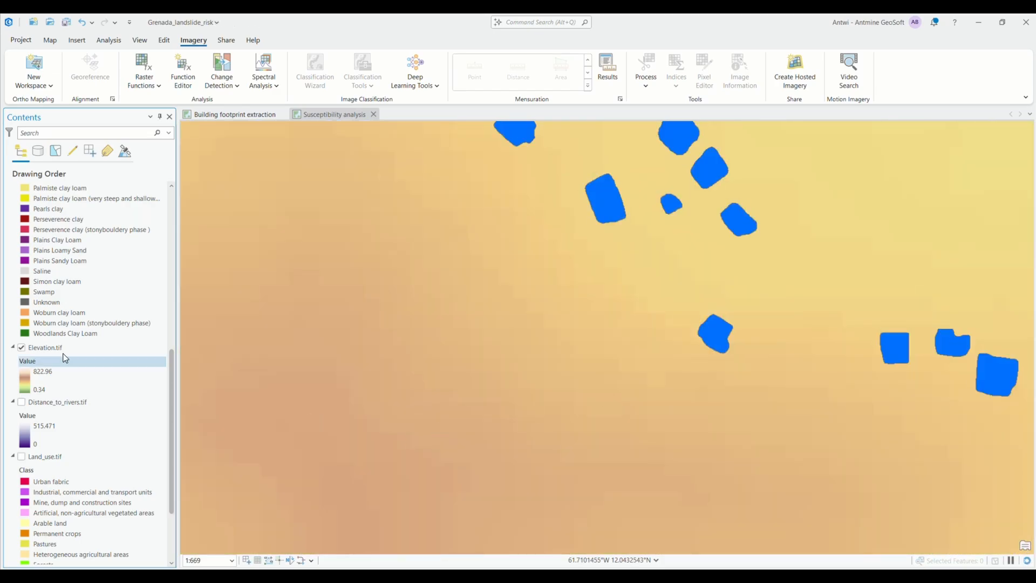
click(21, 349)
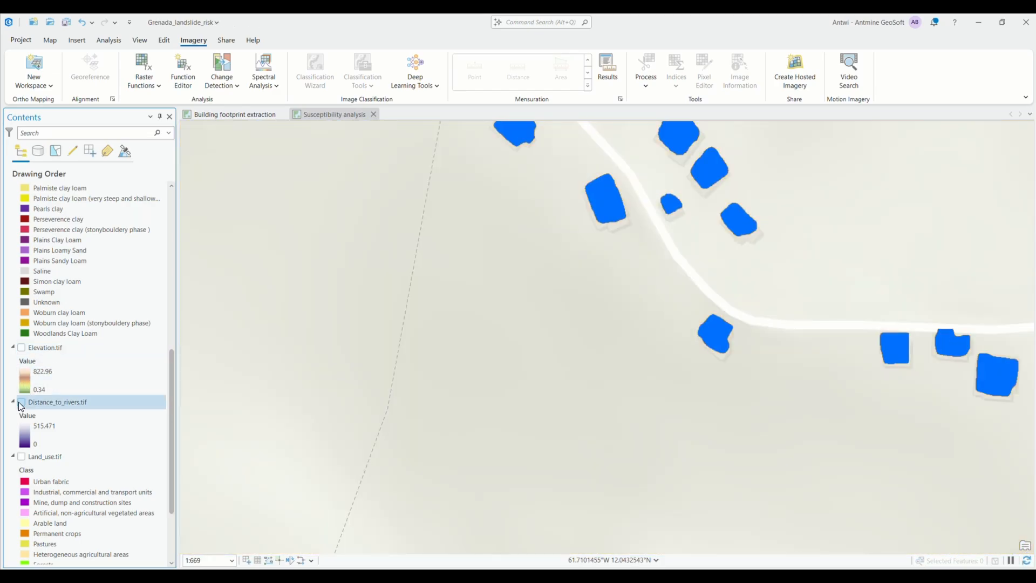
View the building footprints over Distance_to_rivers.tif, compare them with its value range, and hide the raster.
click(21, 402)
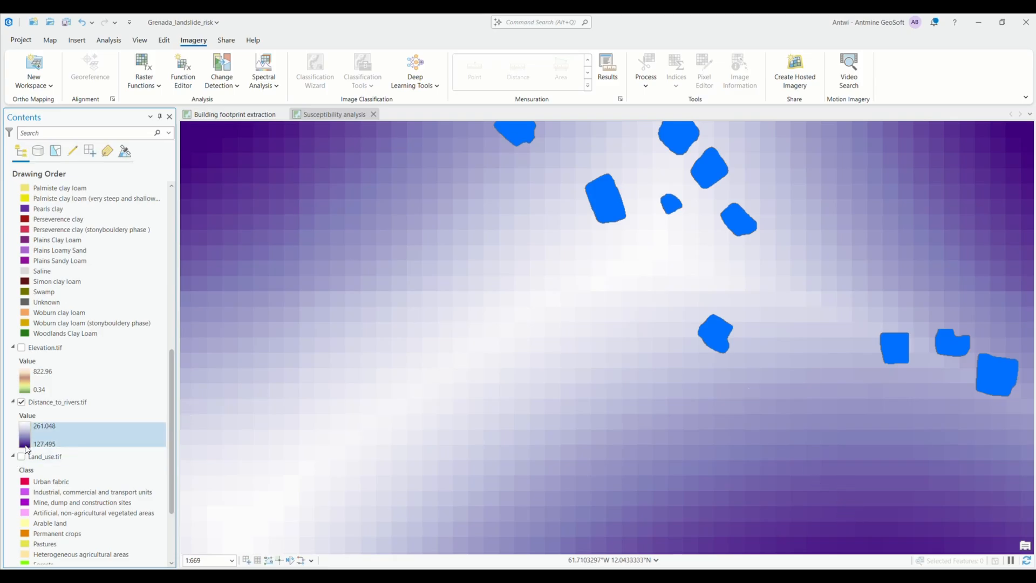
scroll(763, 398, down, 1)
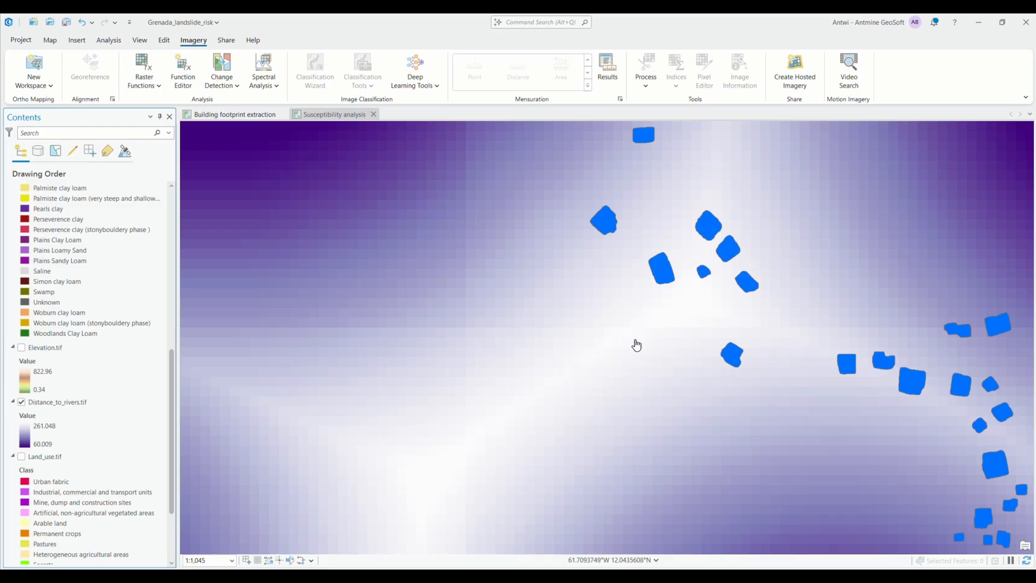
click(22, 403)
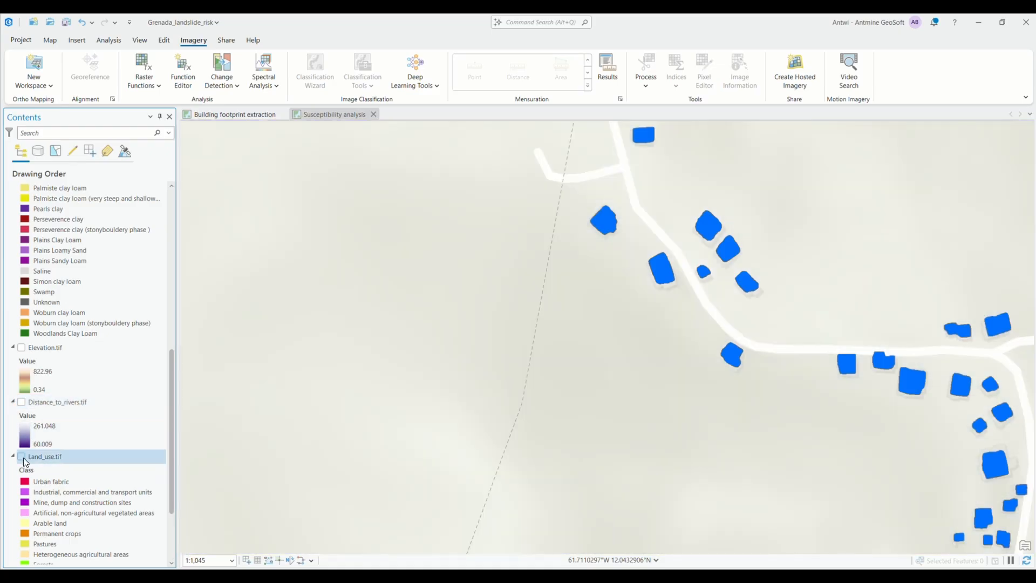
Show Land_use.tif to compare the footprints with its class legend, and display the Landslide Susceptibility_1 layer over it for a wider area.
click(21, 457)
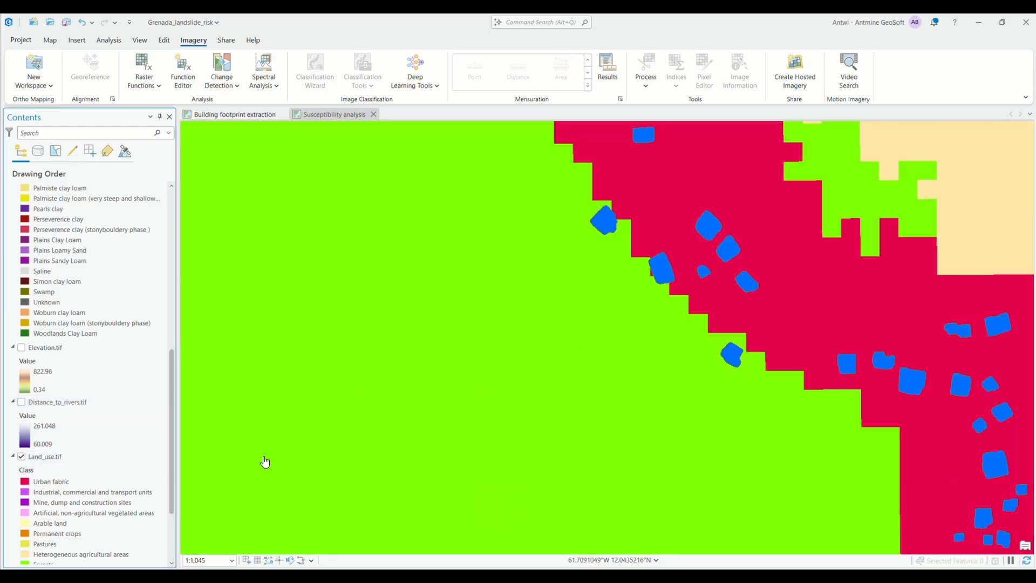
drag(170, 398, 170, 452)
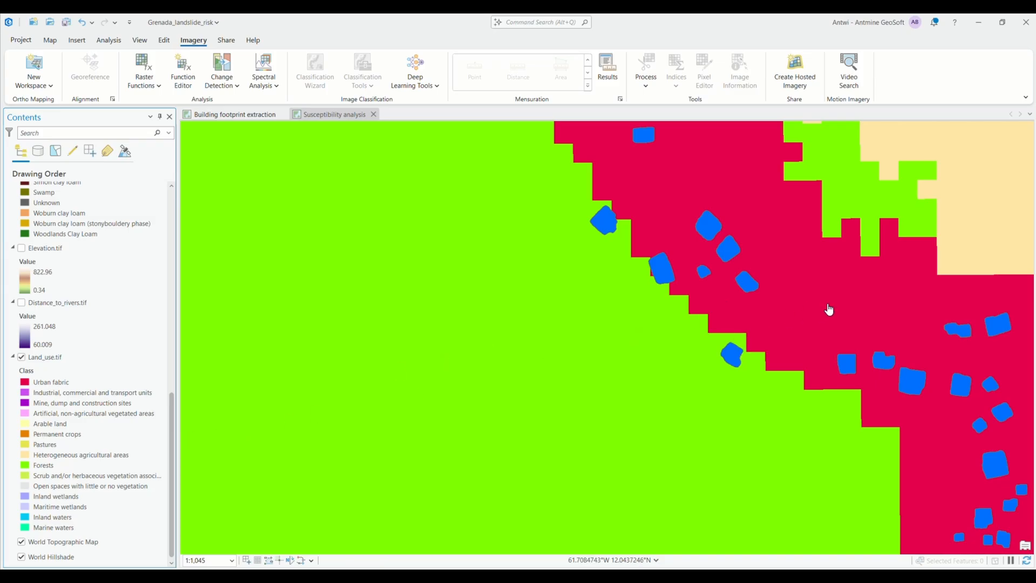
scroll(828, 307, down, 2)
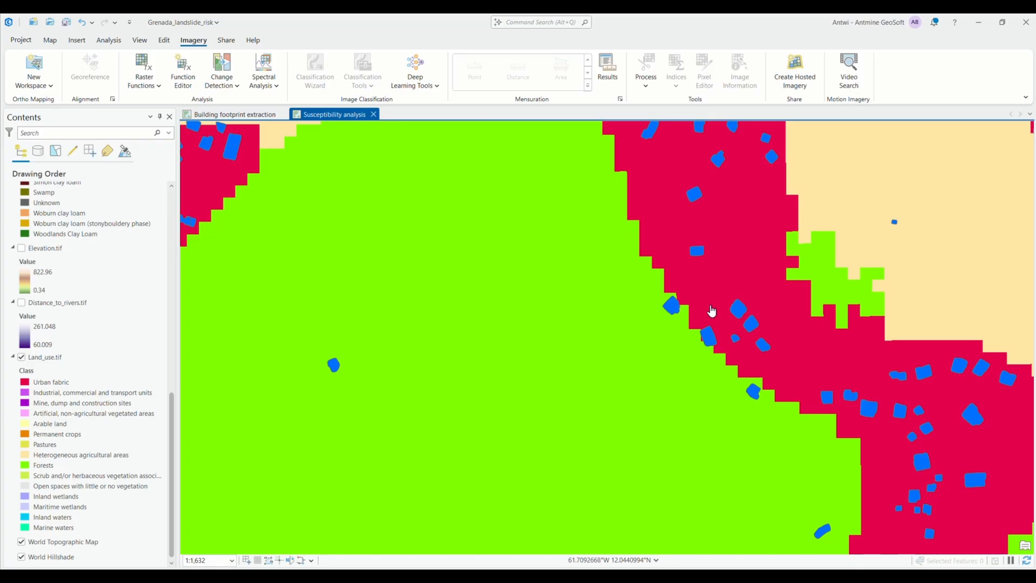
scroll(701, 313, down, 2)
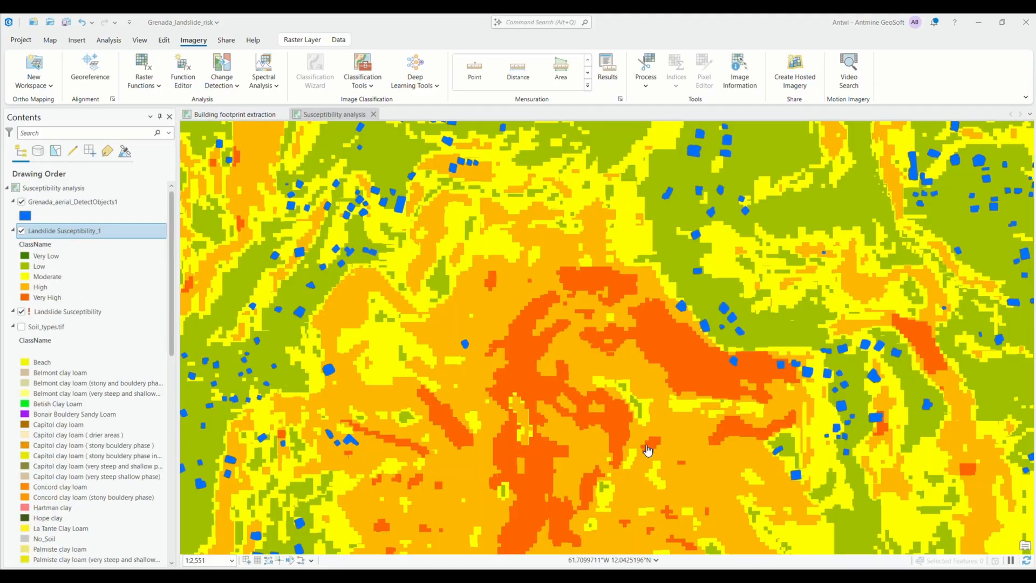
scroll(558, 344, down, 2)
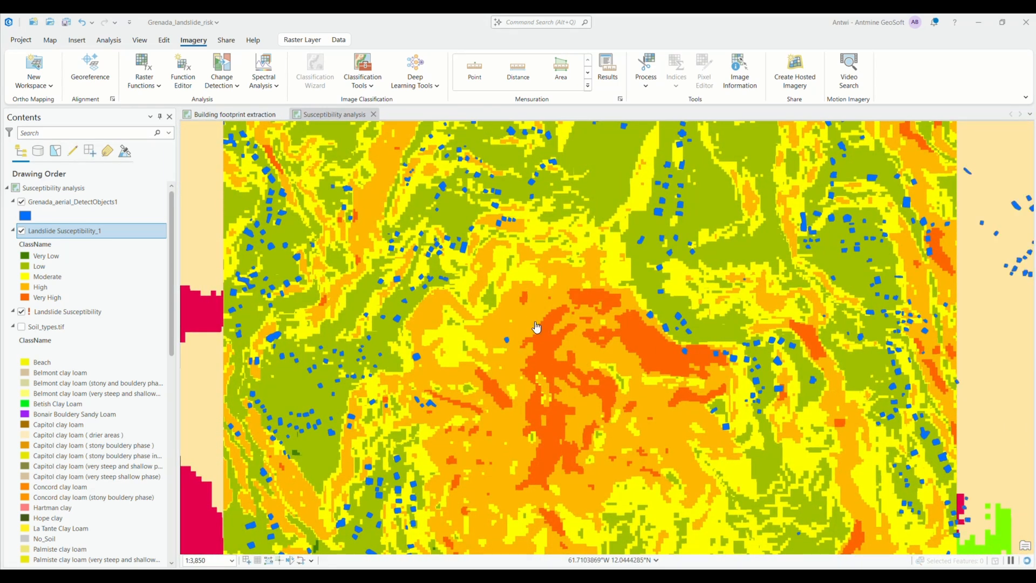
Open the Export Raster settings for the Landslide Susceptibility_1 layer and choose TIFF as the output format.
right_click(79, 236)
mouse_move(157, 468)
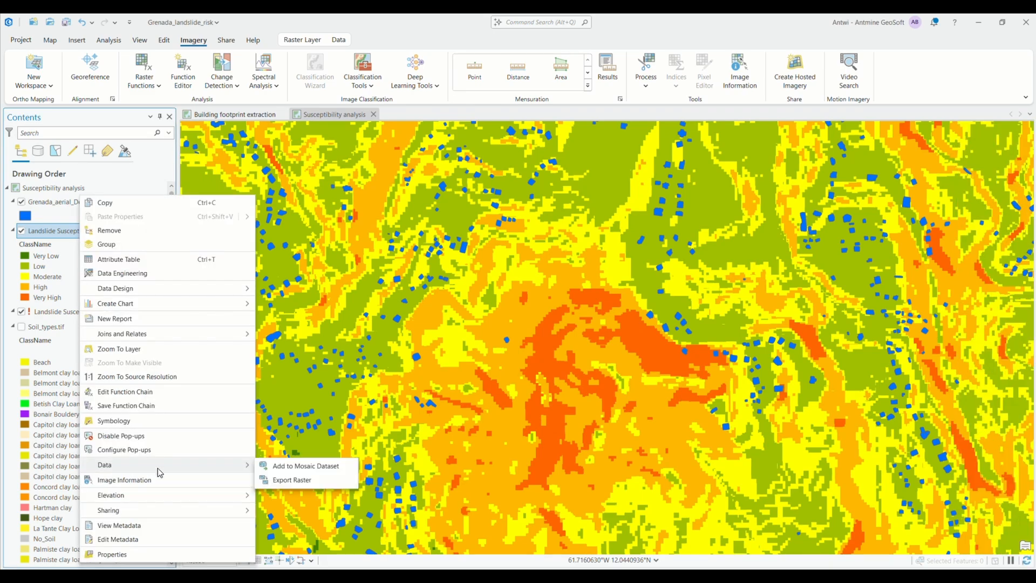
click(312, 481)
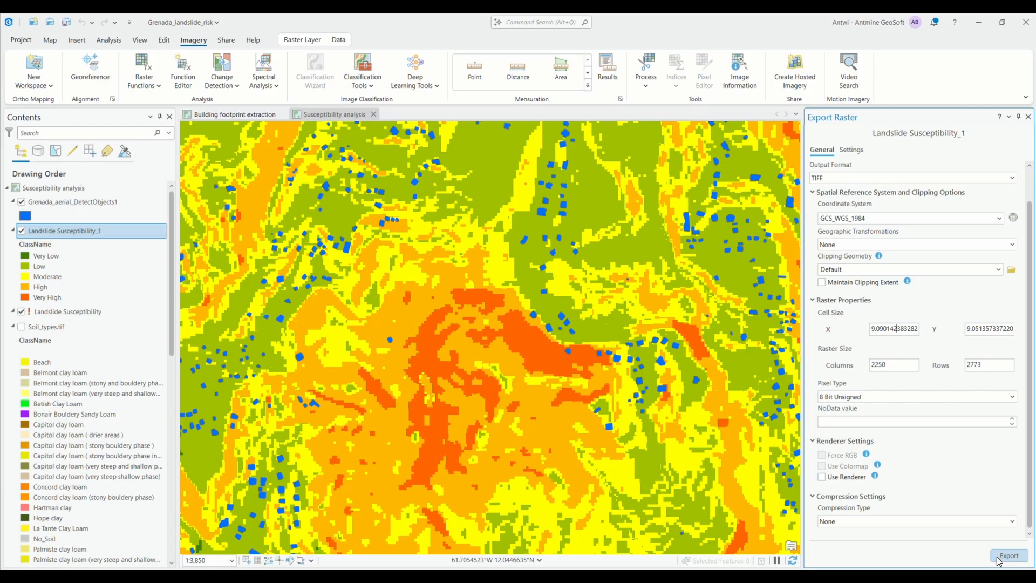
click(1015, 179)
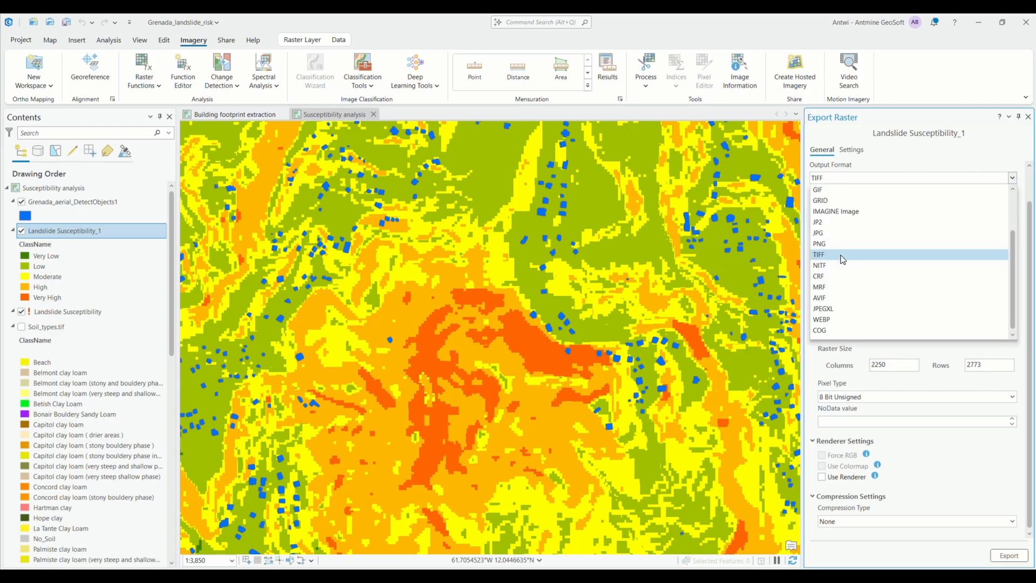
click(843, 259)
click(1013, 178)
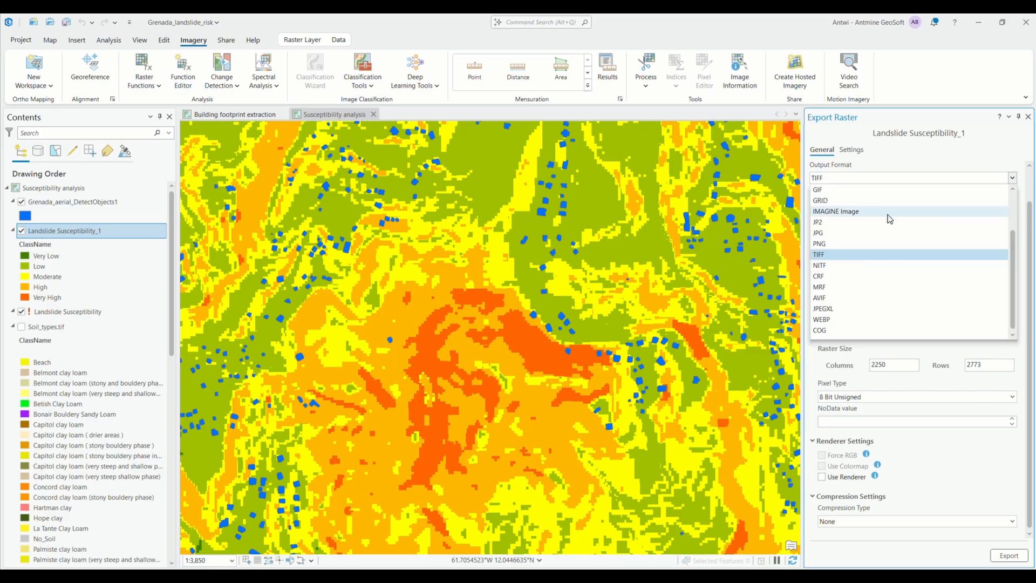
click(946, 161)
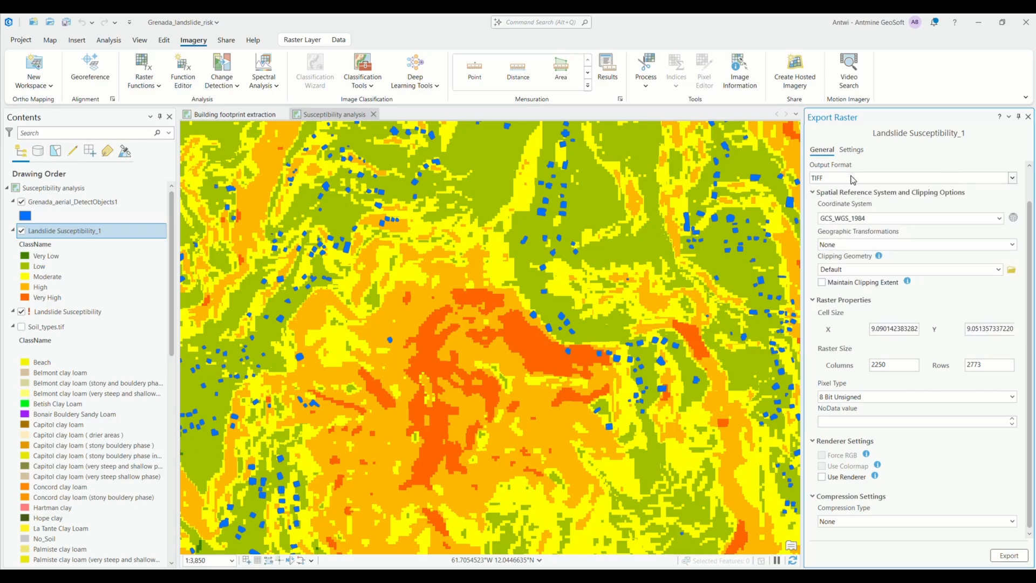